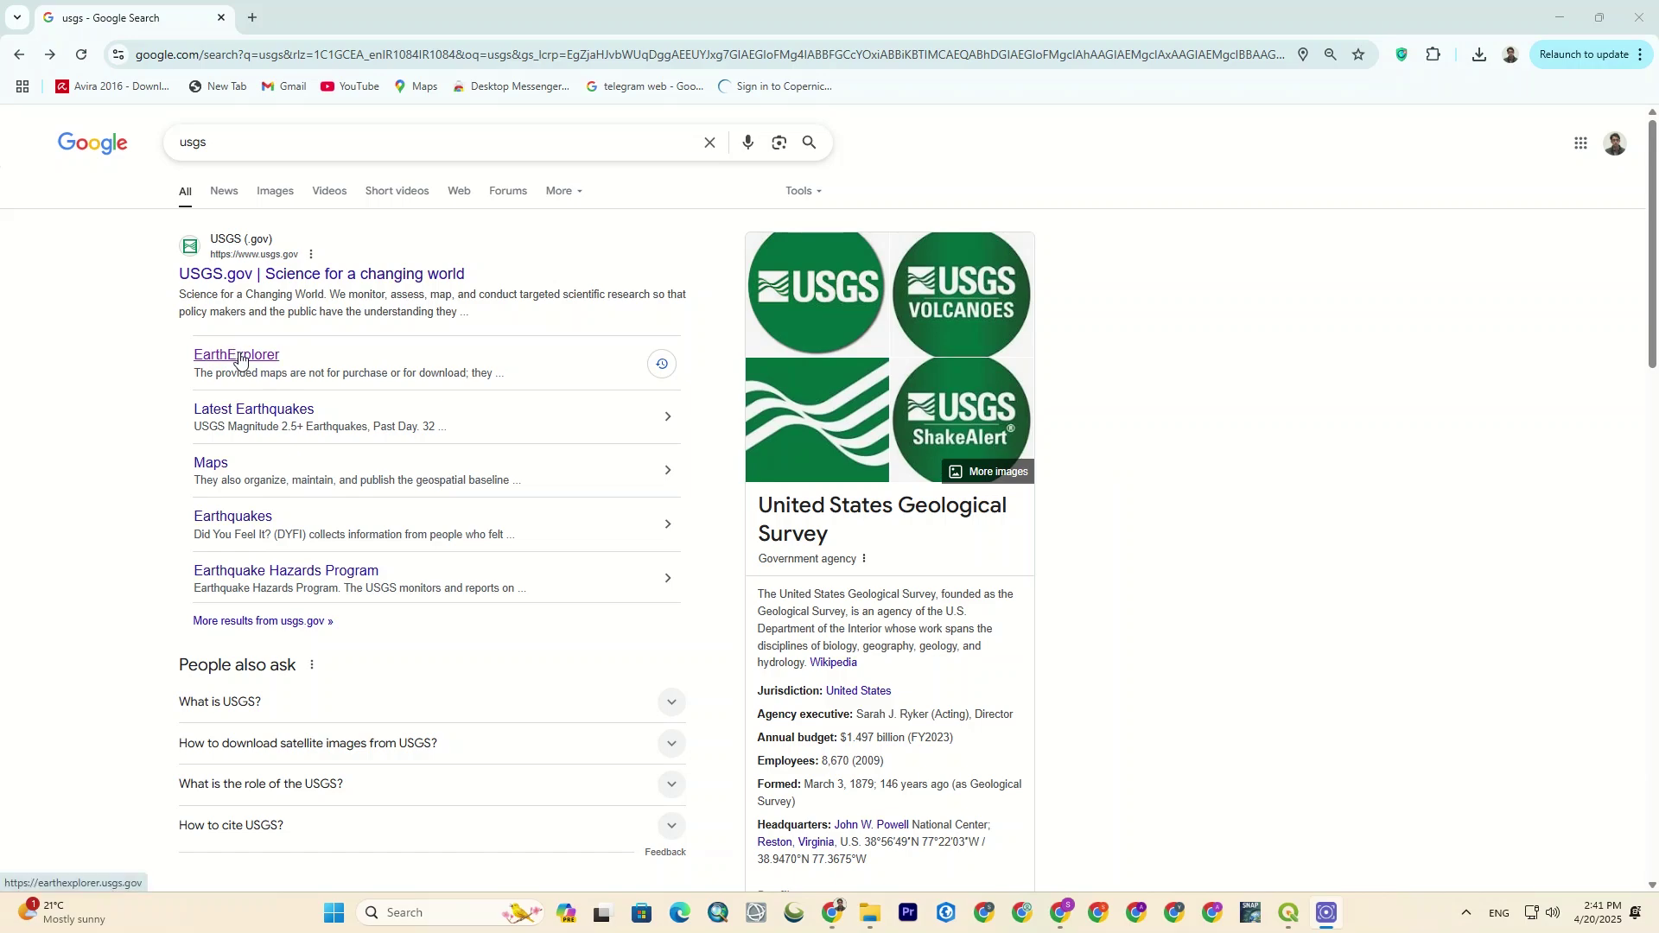
Step: Open USGS EarthExplorer from its sitelink in the Google results for 'usgs'
click(240, 361)
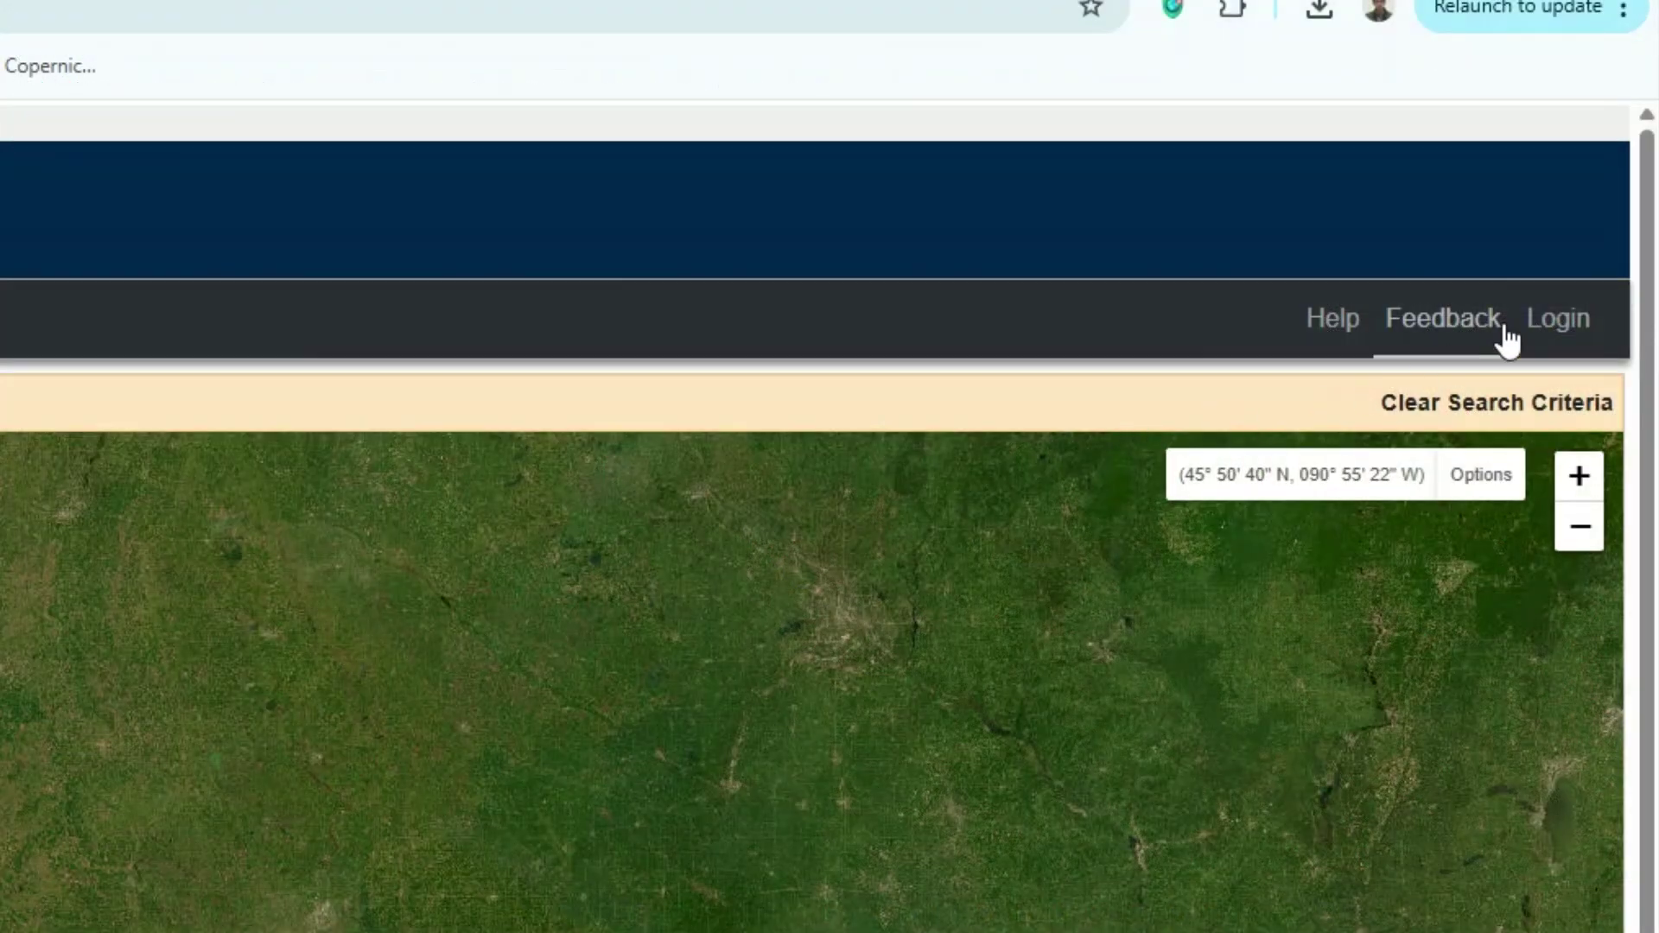
Step: Sign in to EarthExplorer on the EROS login page with the saved account credentials
click(1563, 324)
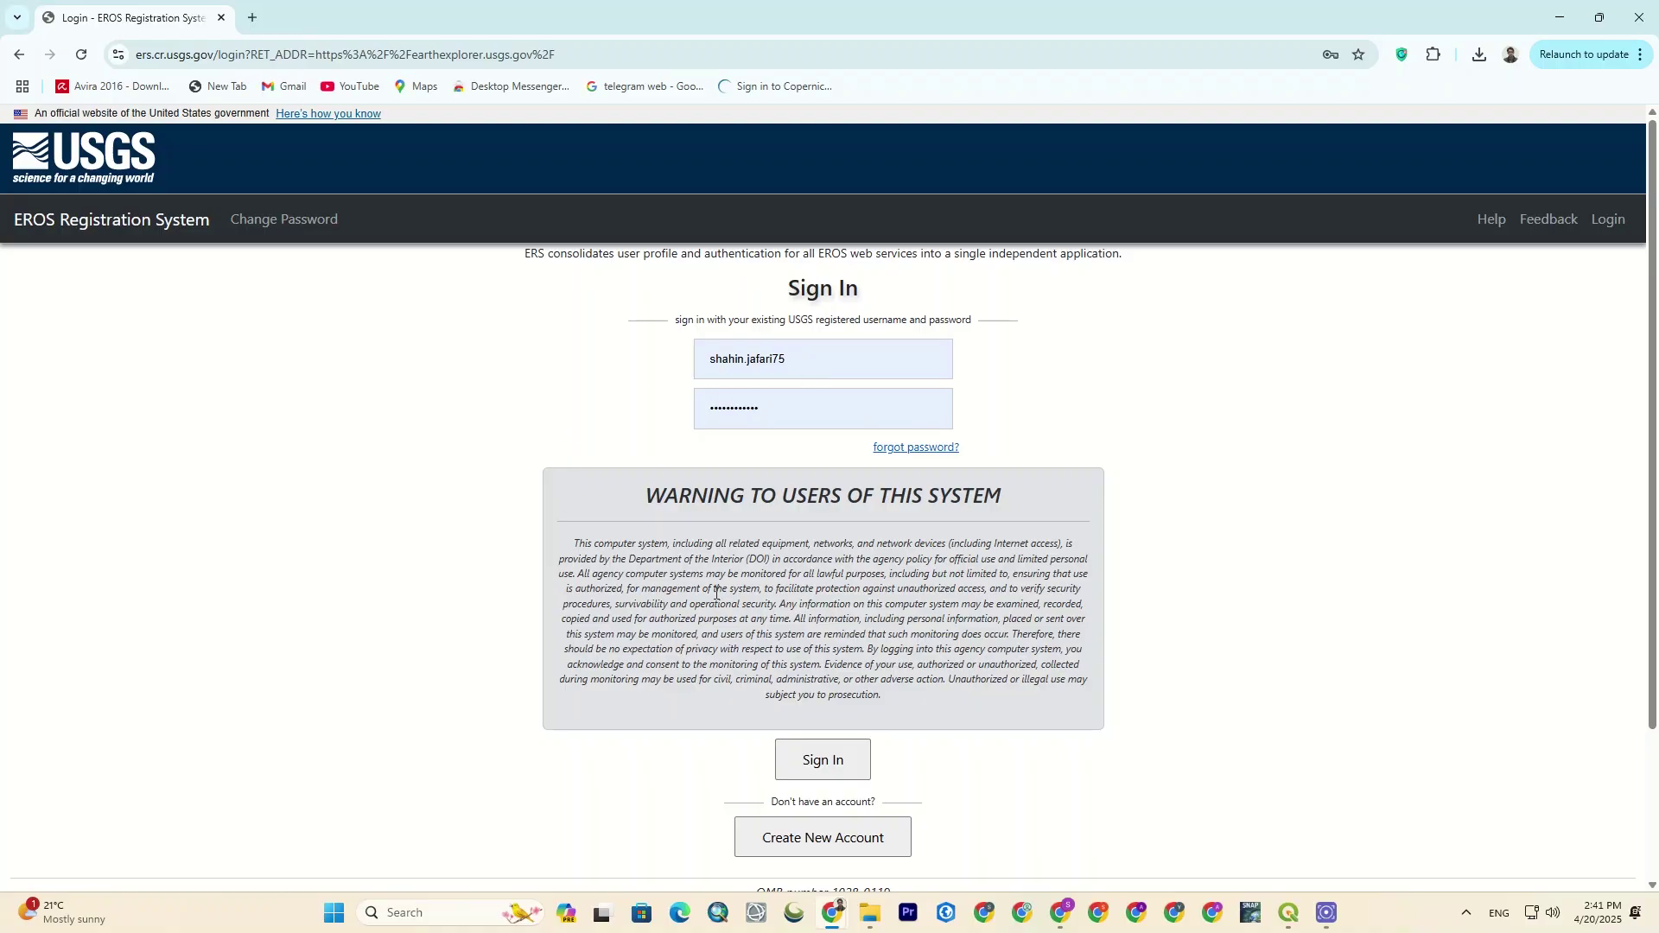
scroll(717, 591, down, 1)
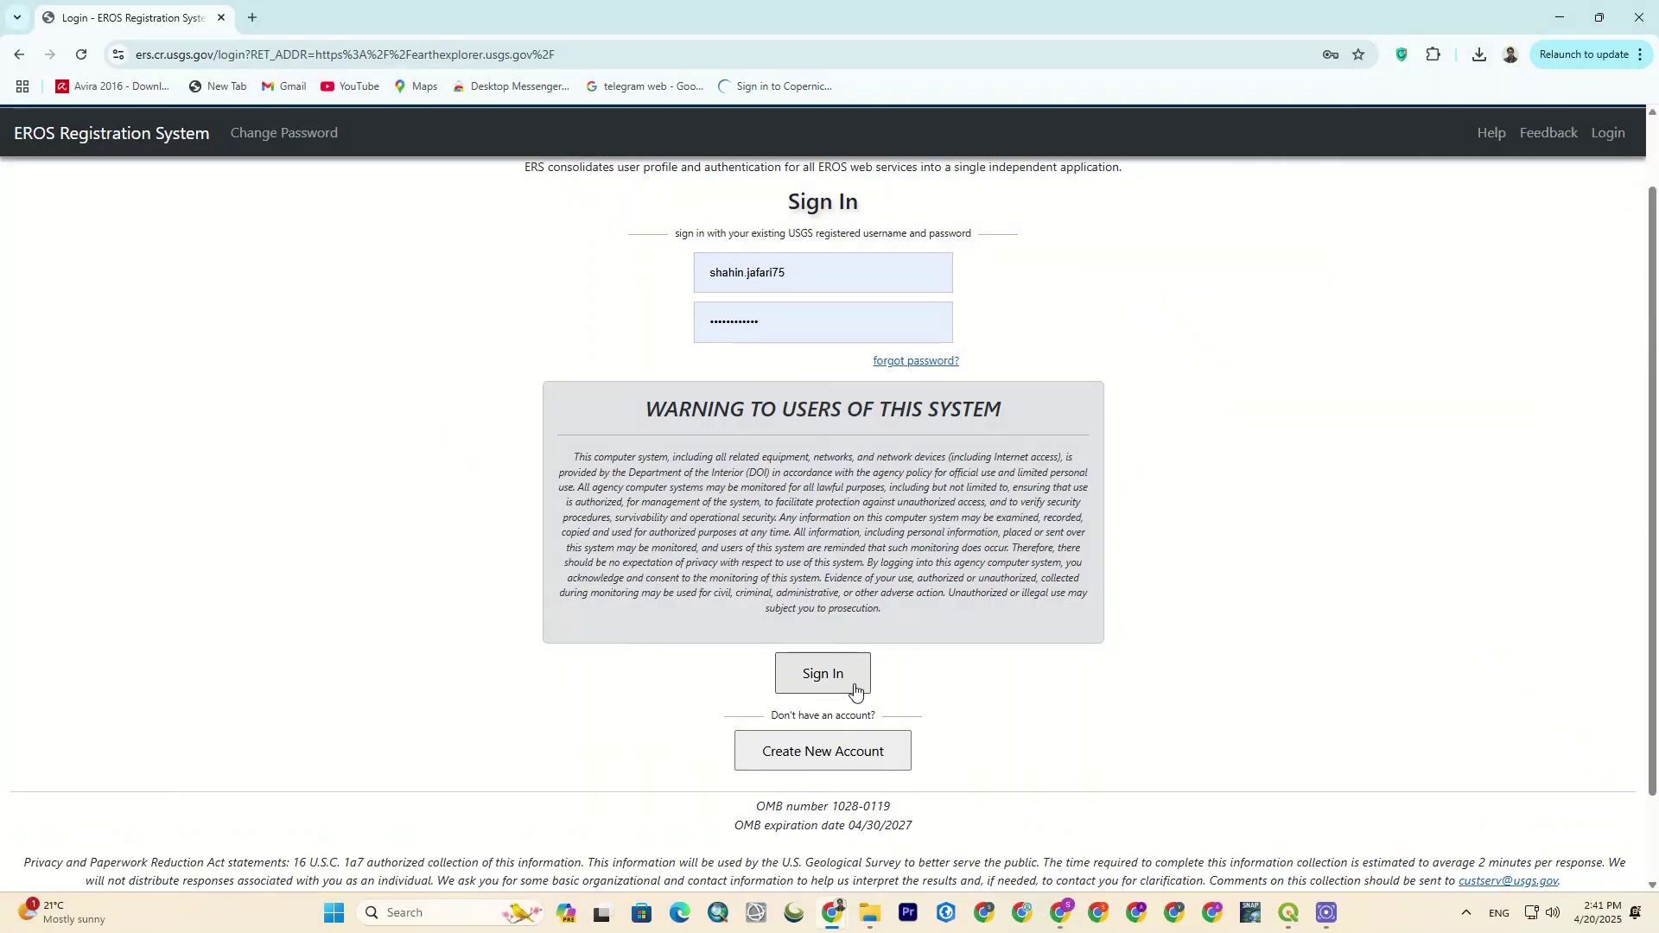
click(855, 688)
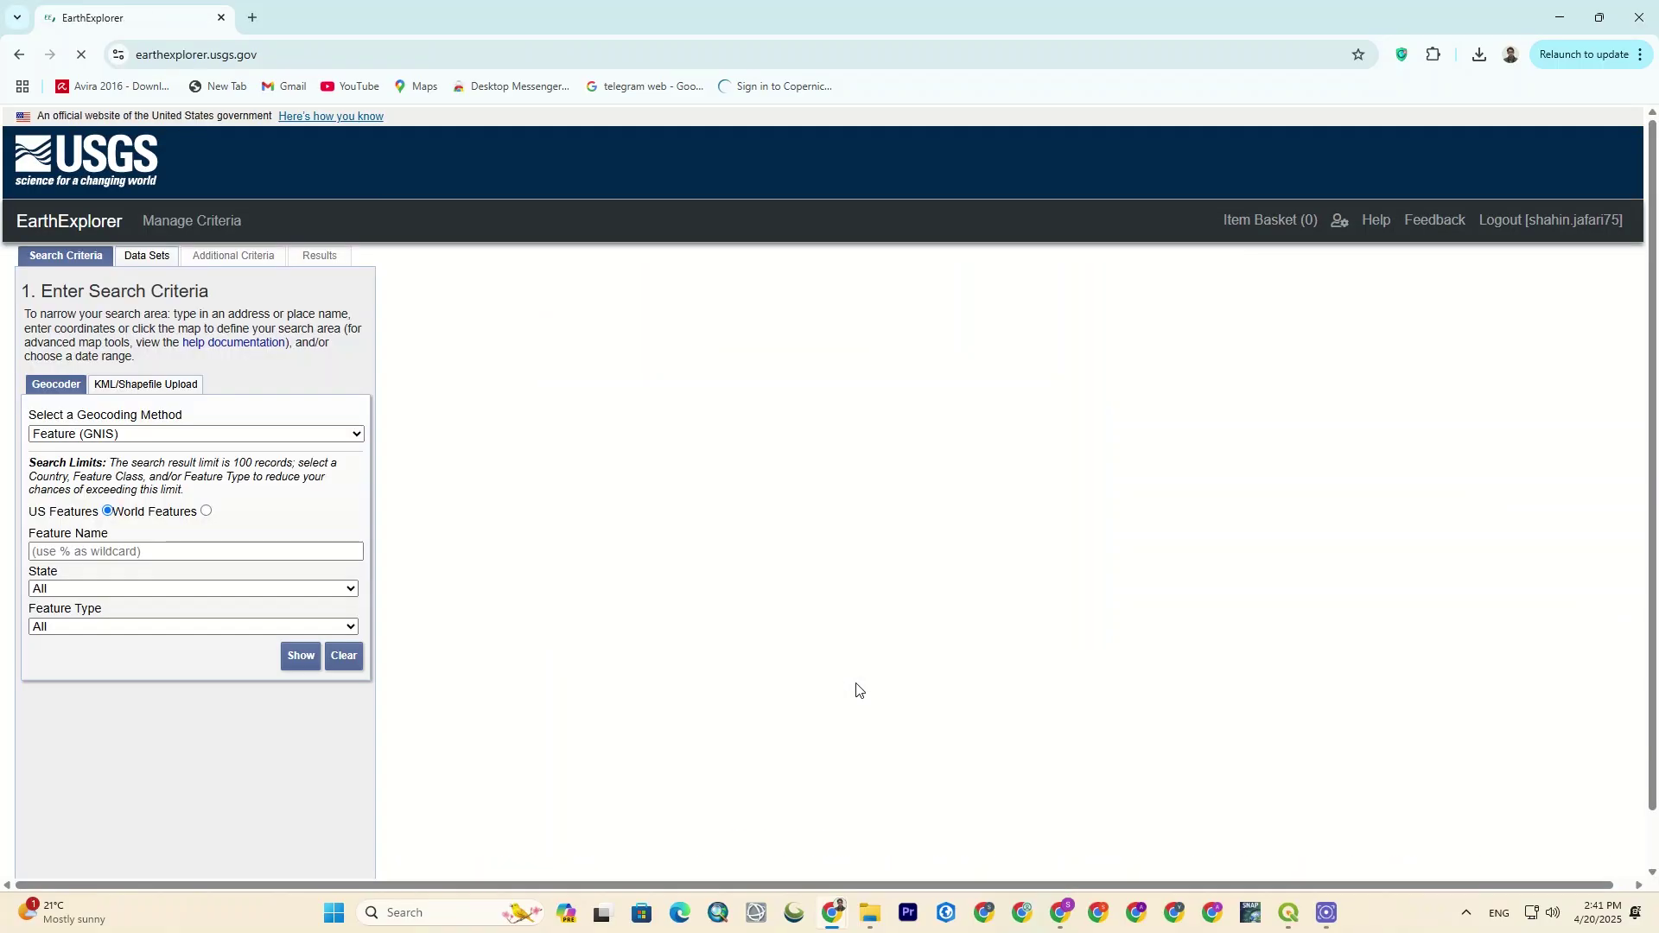
Step: Display Aerial Photo Single Frames coverage on the map from the Aerial Imagery data sets
scroll(821, 442, down, 3)
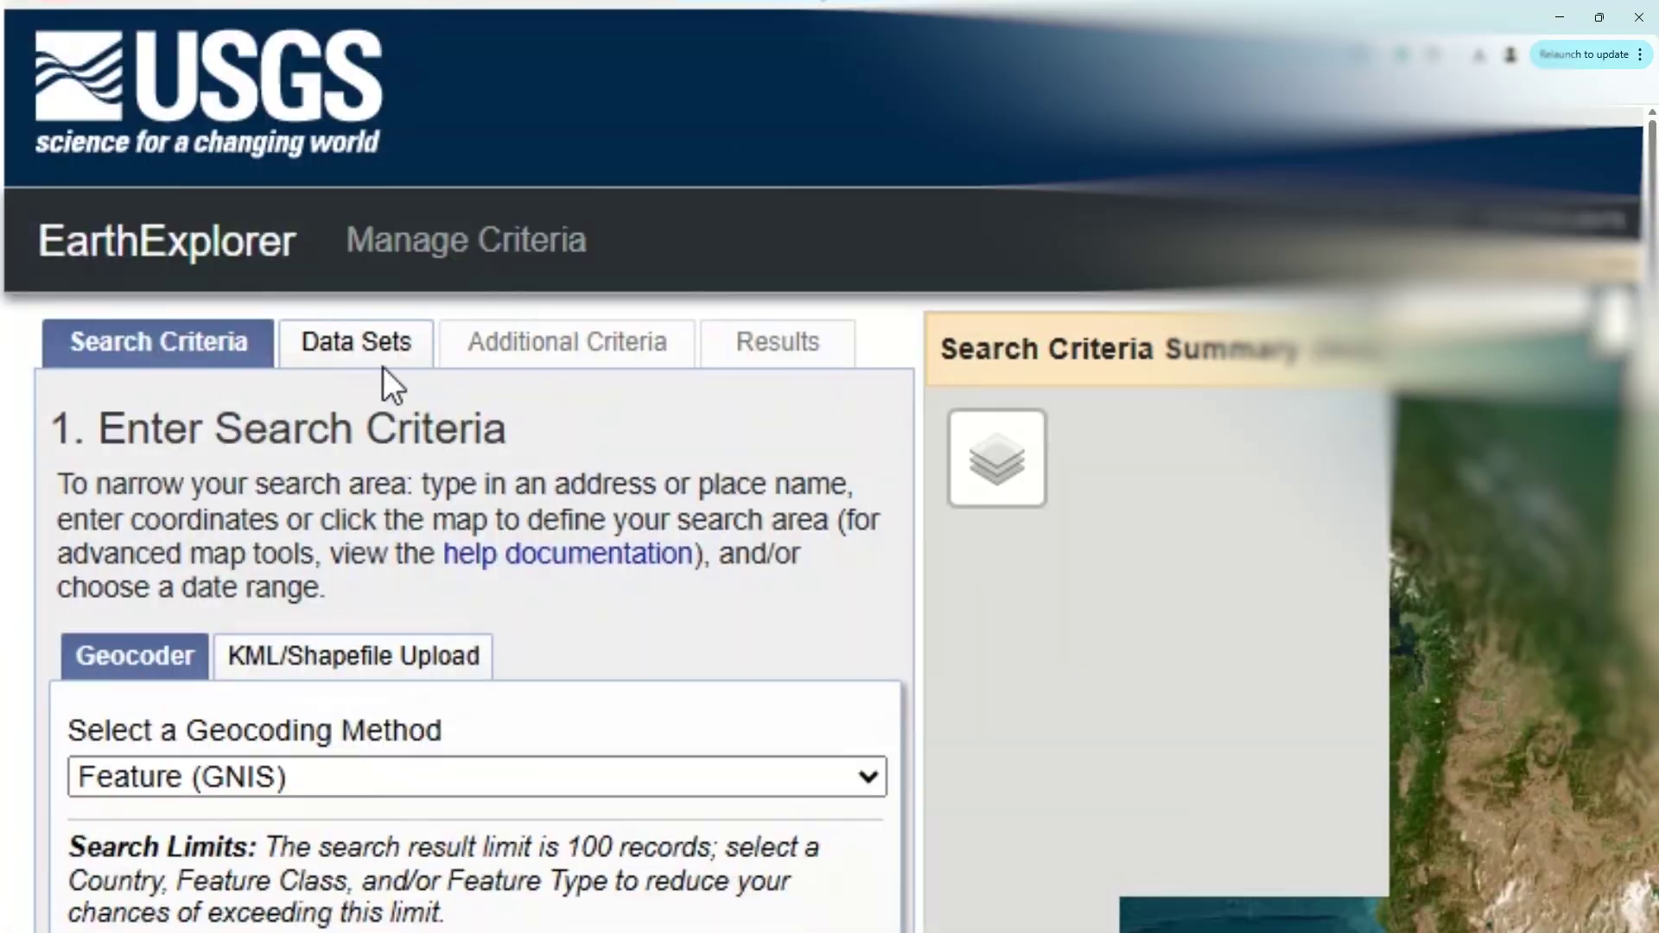
click(152, 269)
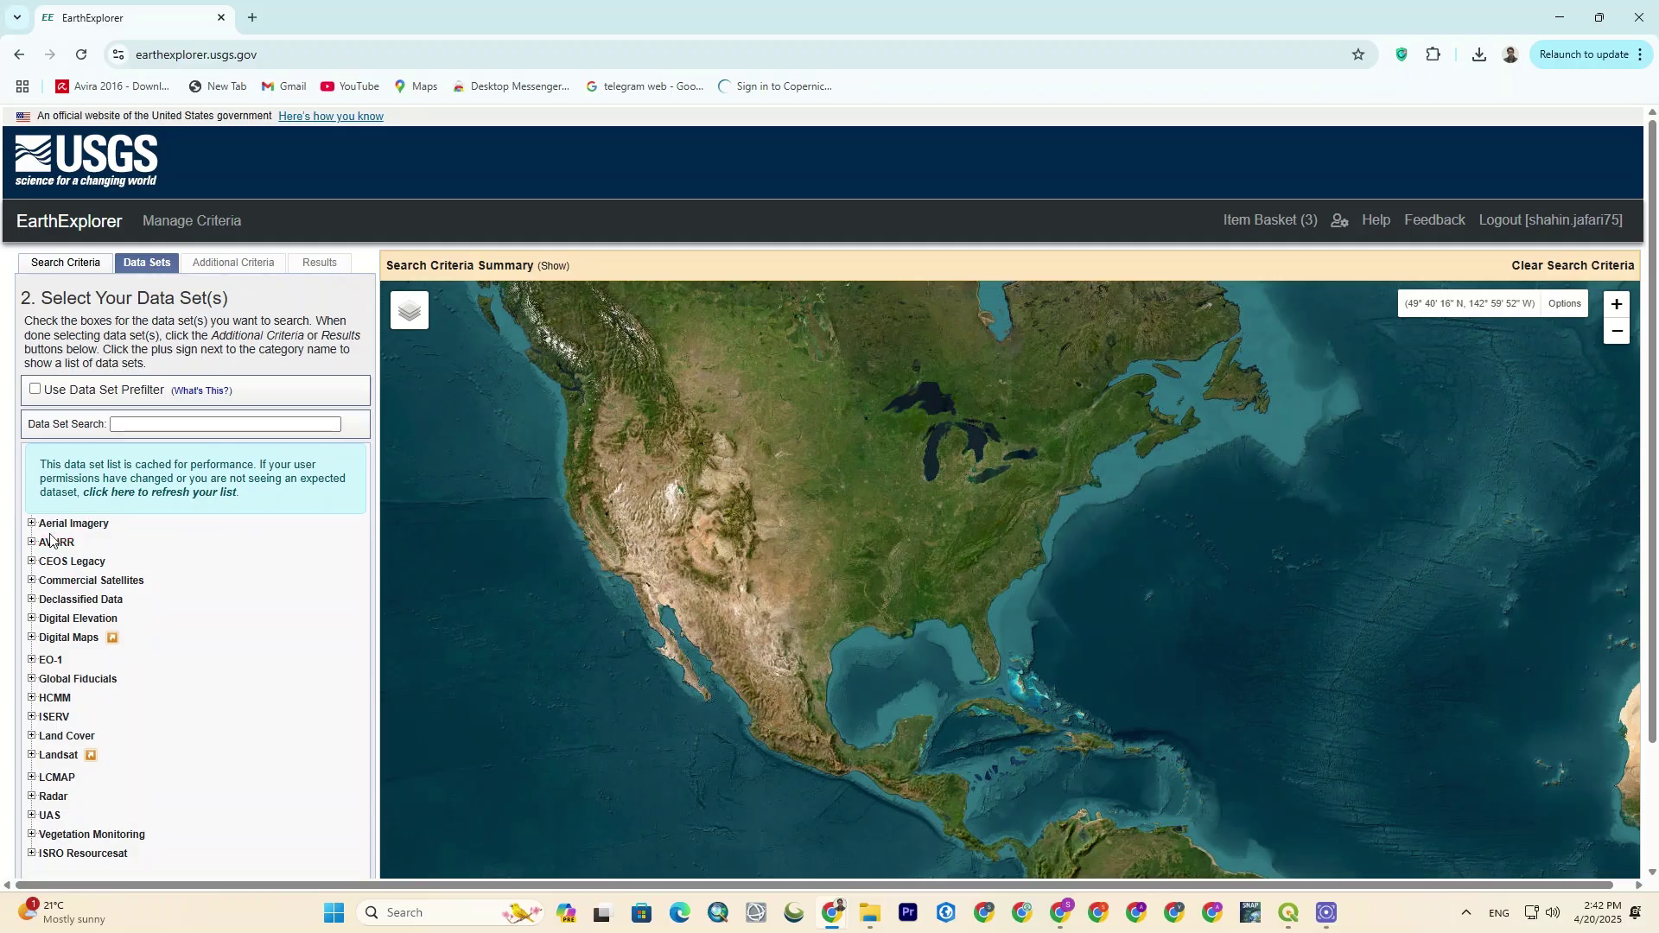
click(31, 523)
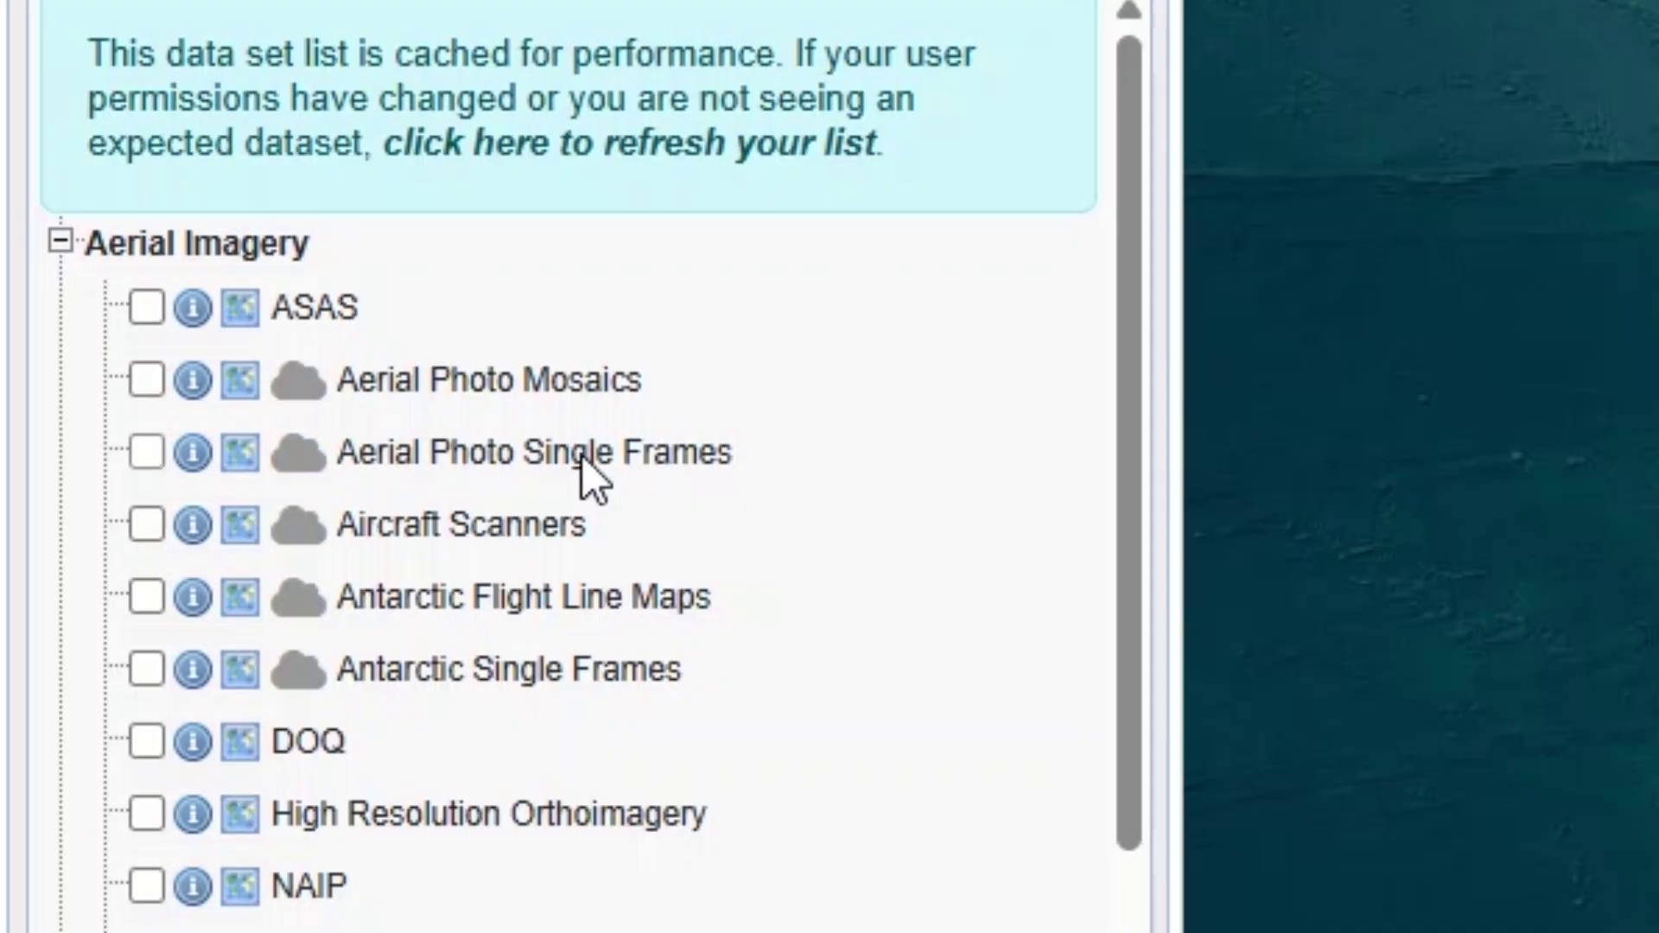
click(241, 460)
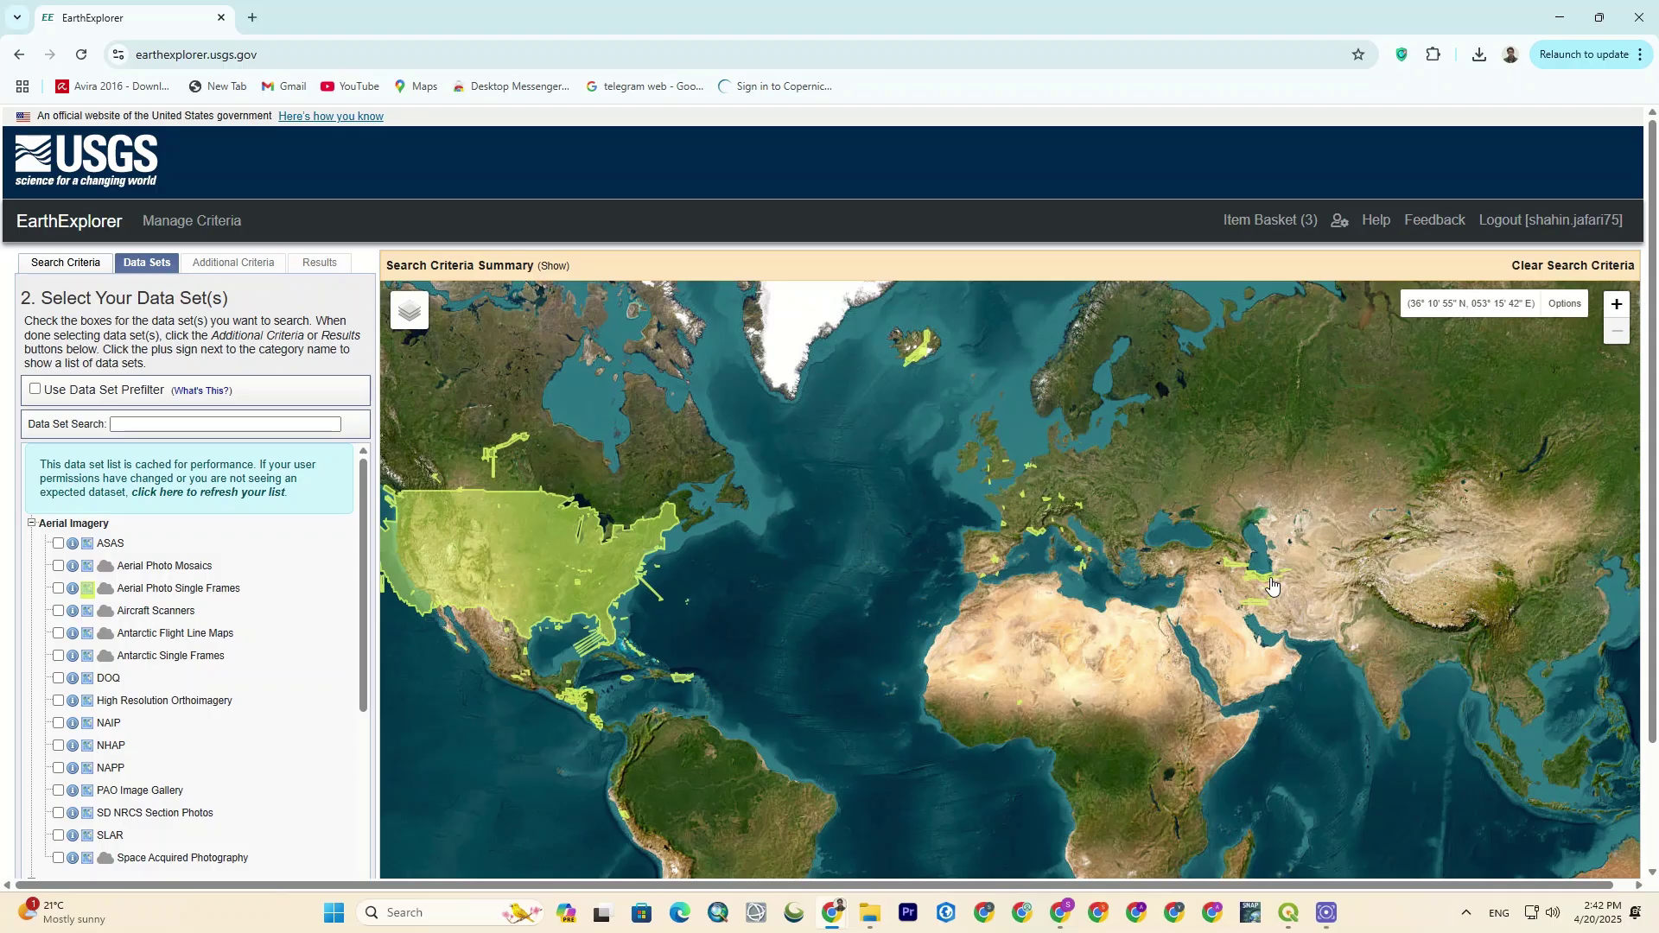
Step: Pan the coverage map from Iran across Europe and the Atlantic to the contiguous US
scroll(1271, 585, up, 2)
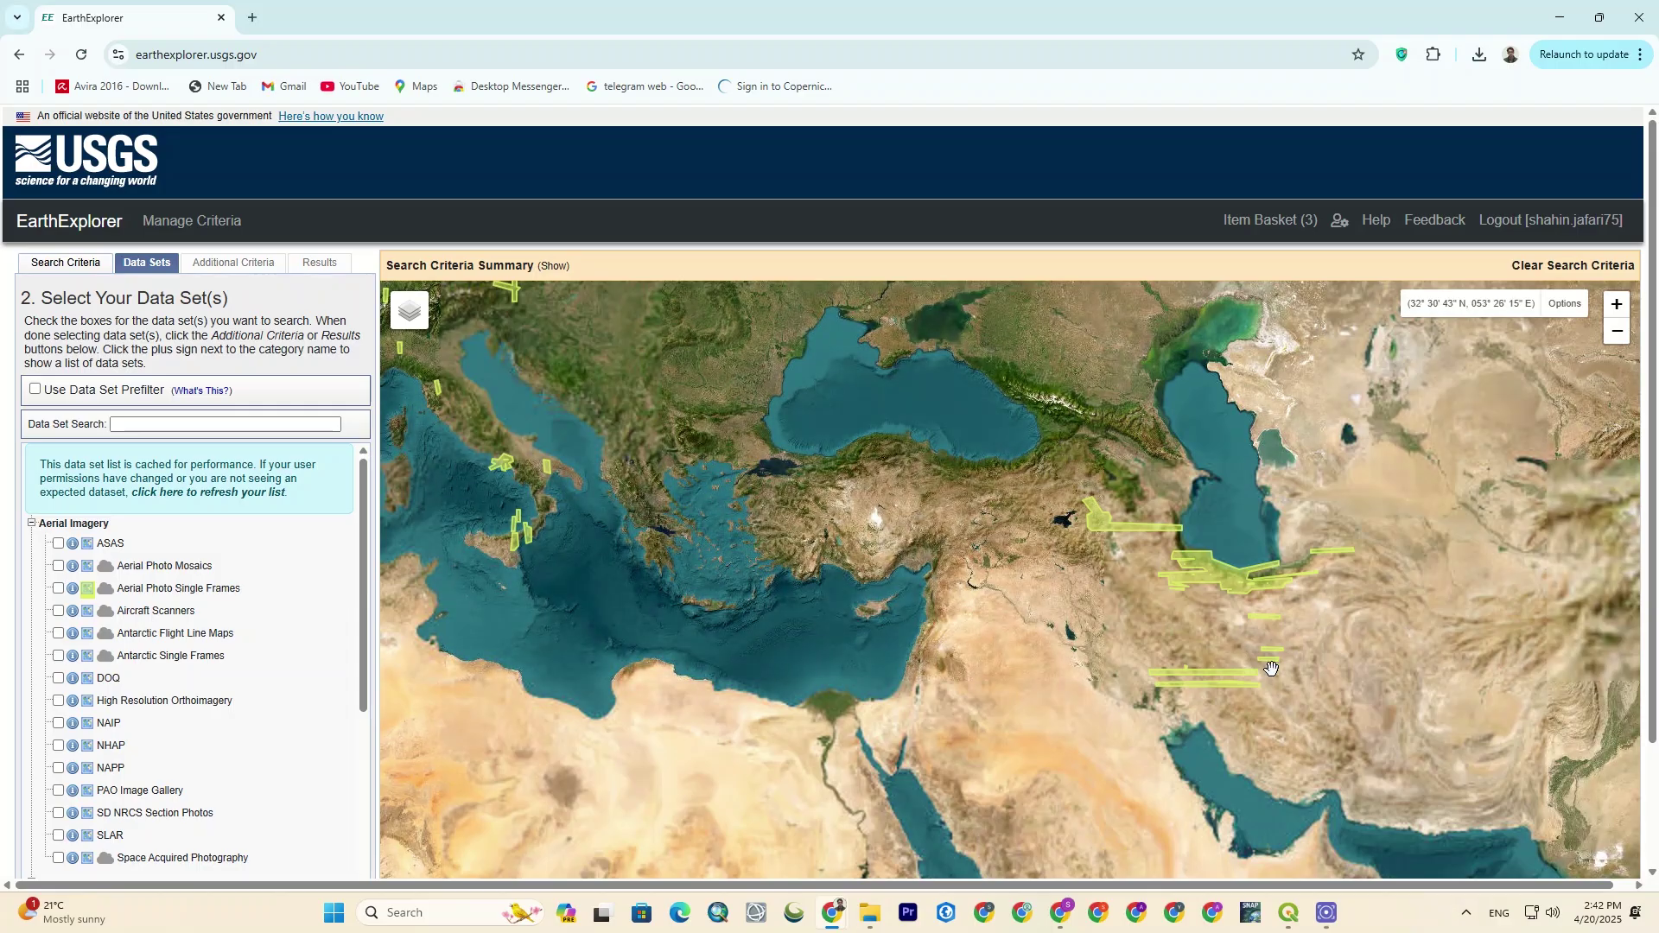
drag(591, 618, 1043, 767)
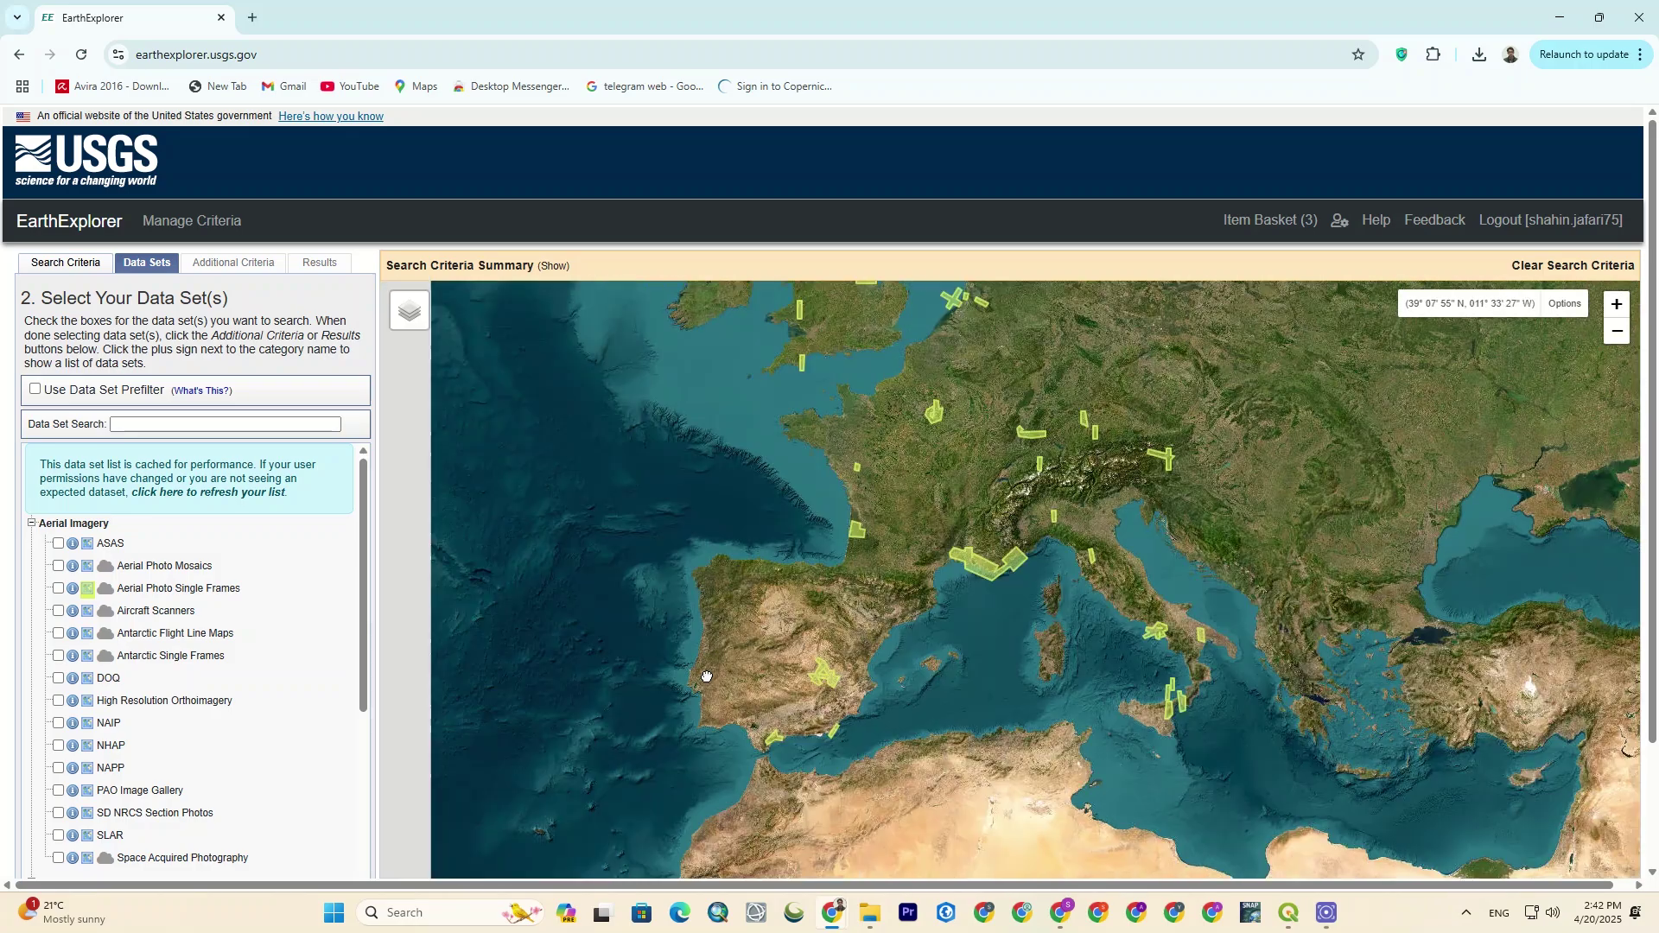
drag(703, 677, 1512, 656)
drag(458, 601, 1334, 585)
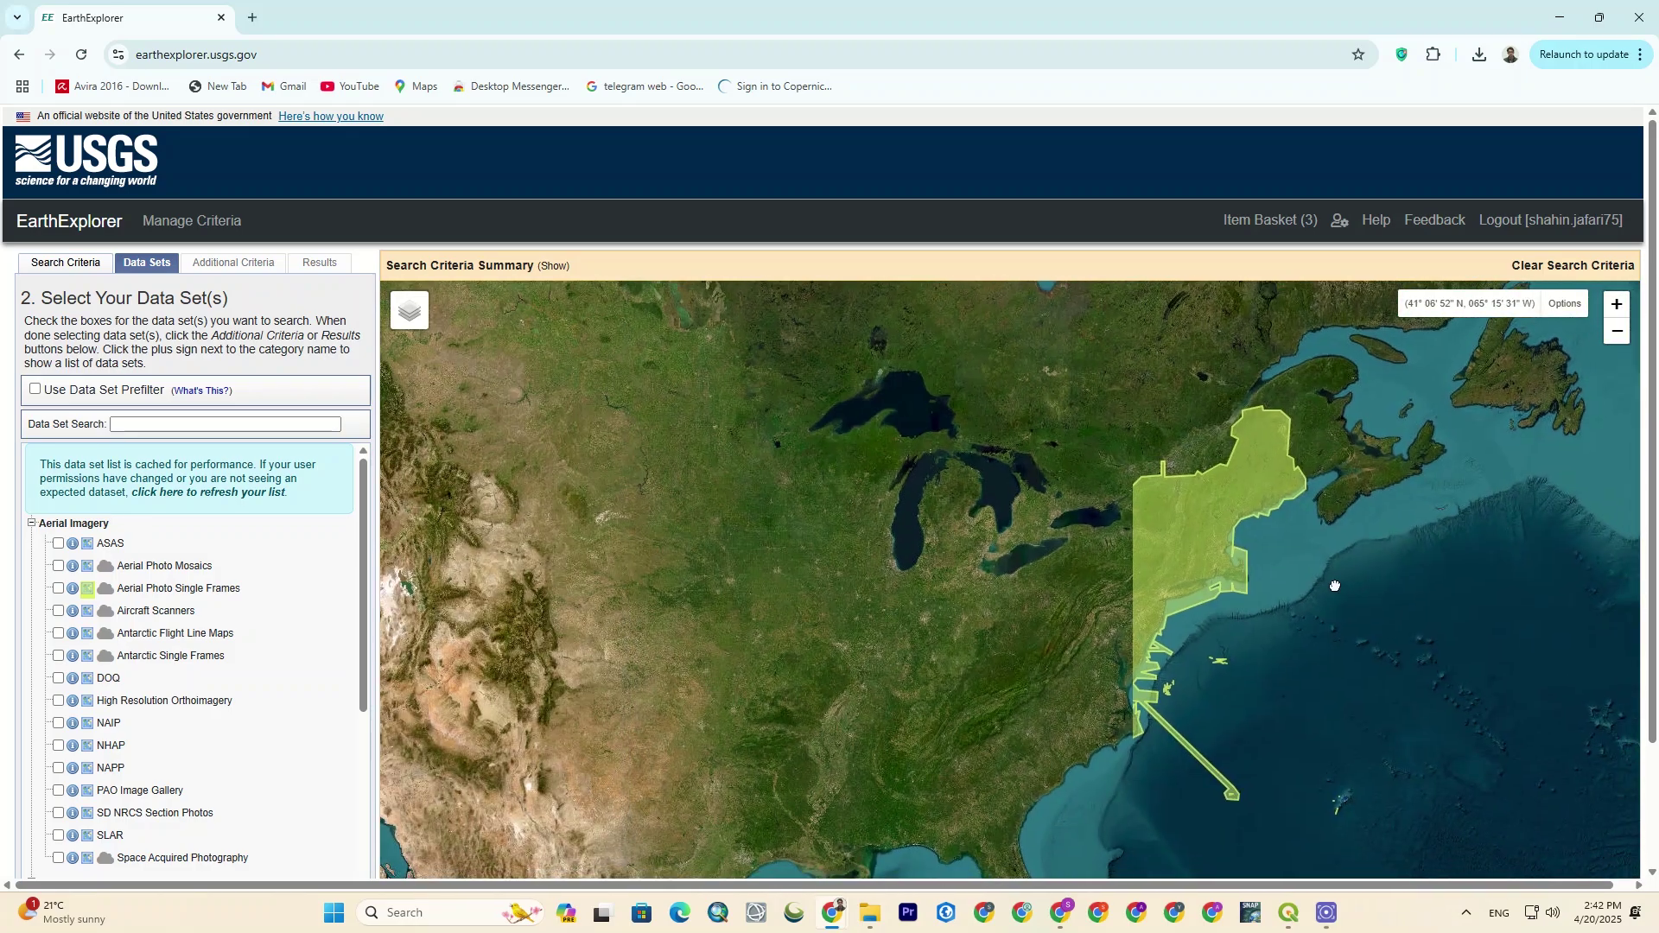
drag(704, 721, 1013, 639)
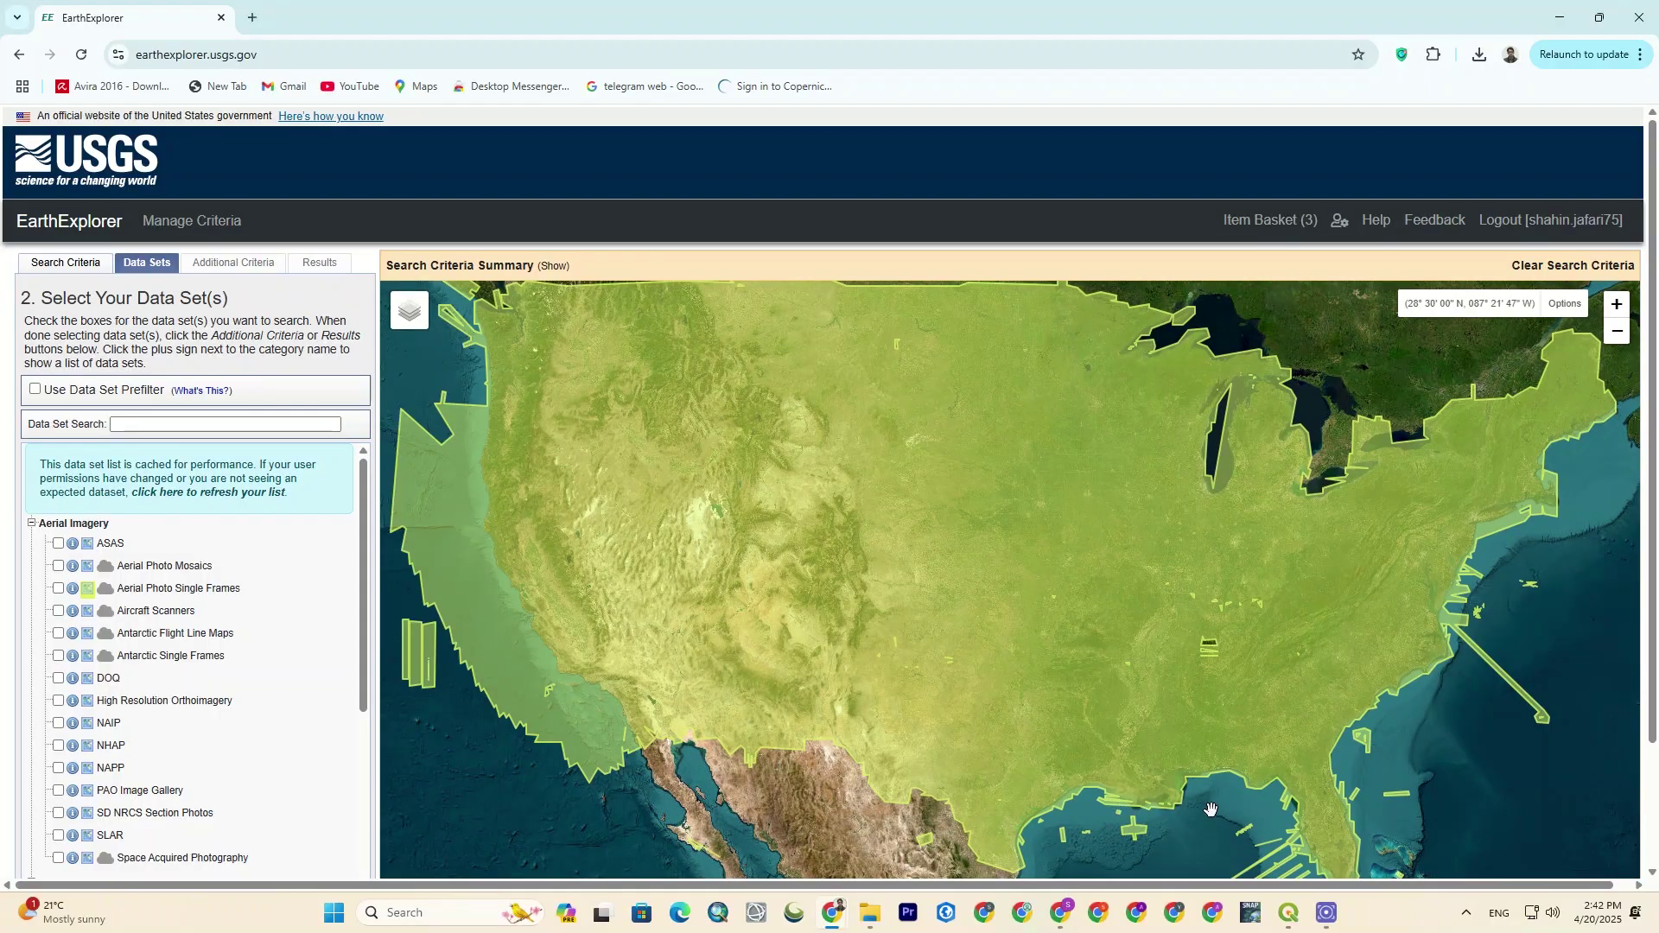
Step: Zoom in on the US coverage, then turn off the Aerial Photo Single Frames overlay
scroll(1211, 809, up, 1)
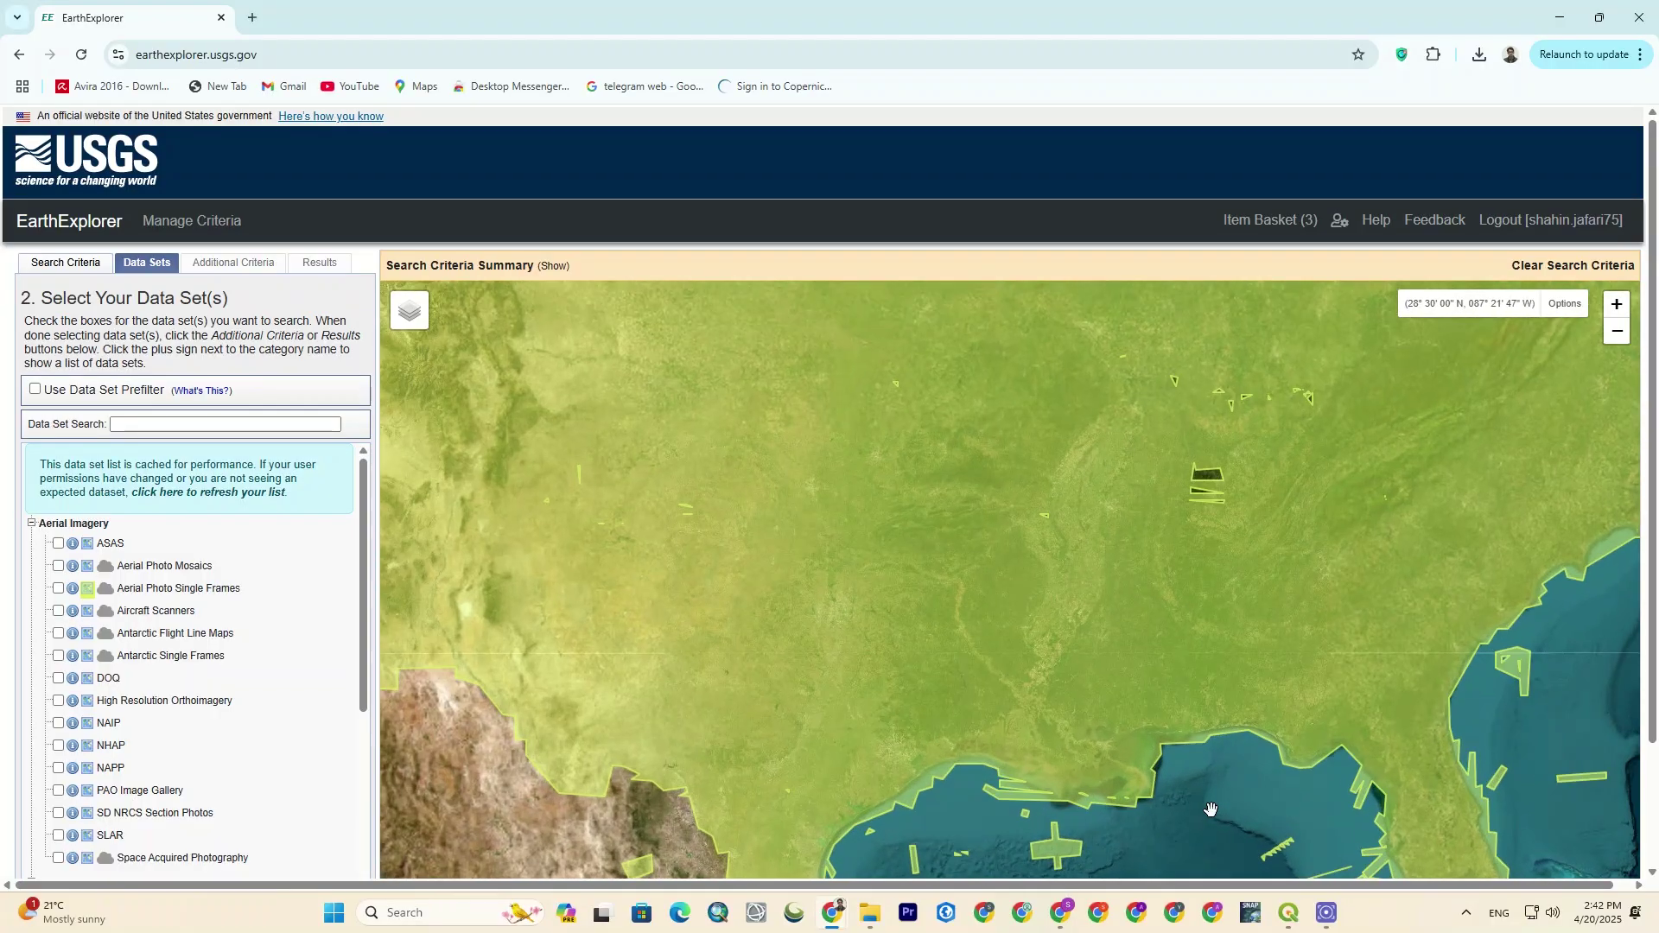
scroll(977, 809, down, 1)
scroll(977, 809, up, 2)
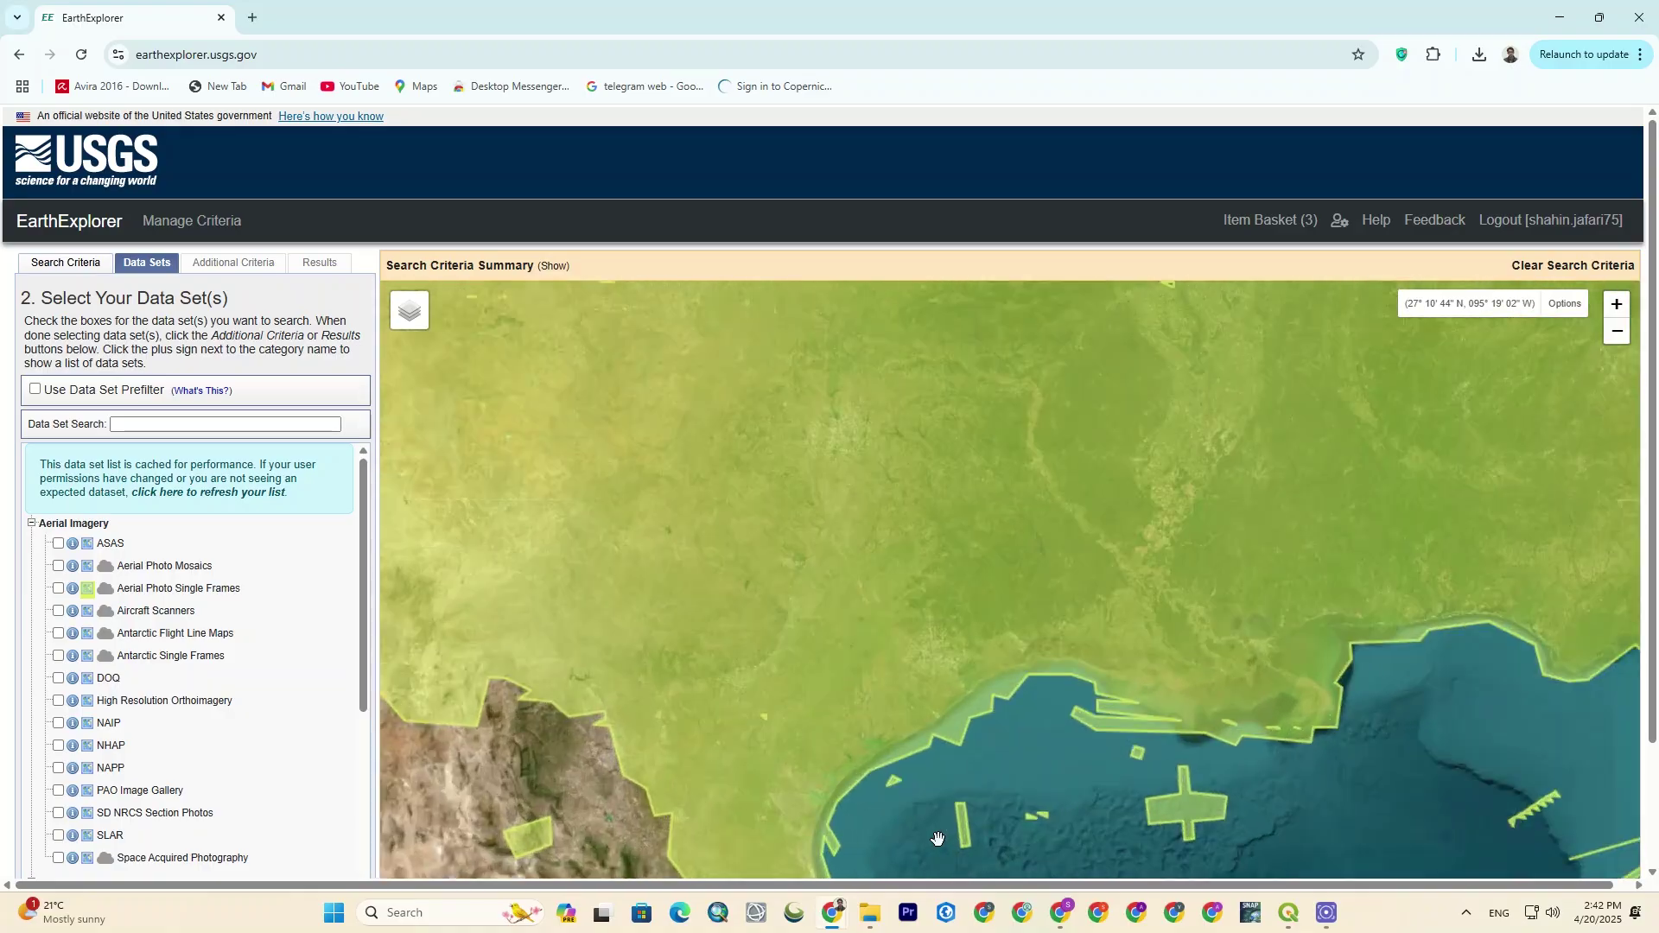
scroll(949, 687, up, 1)
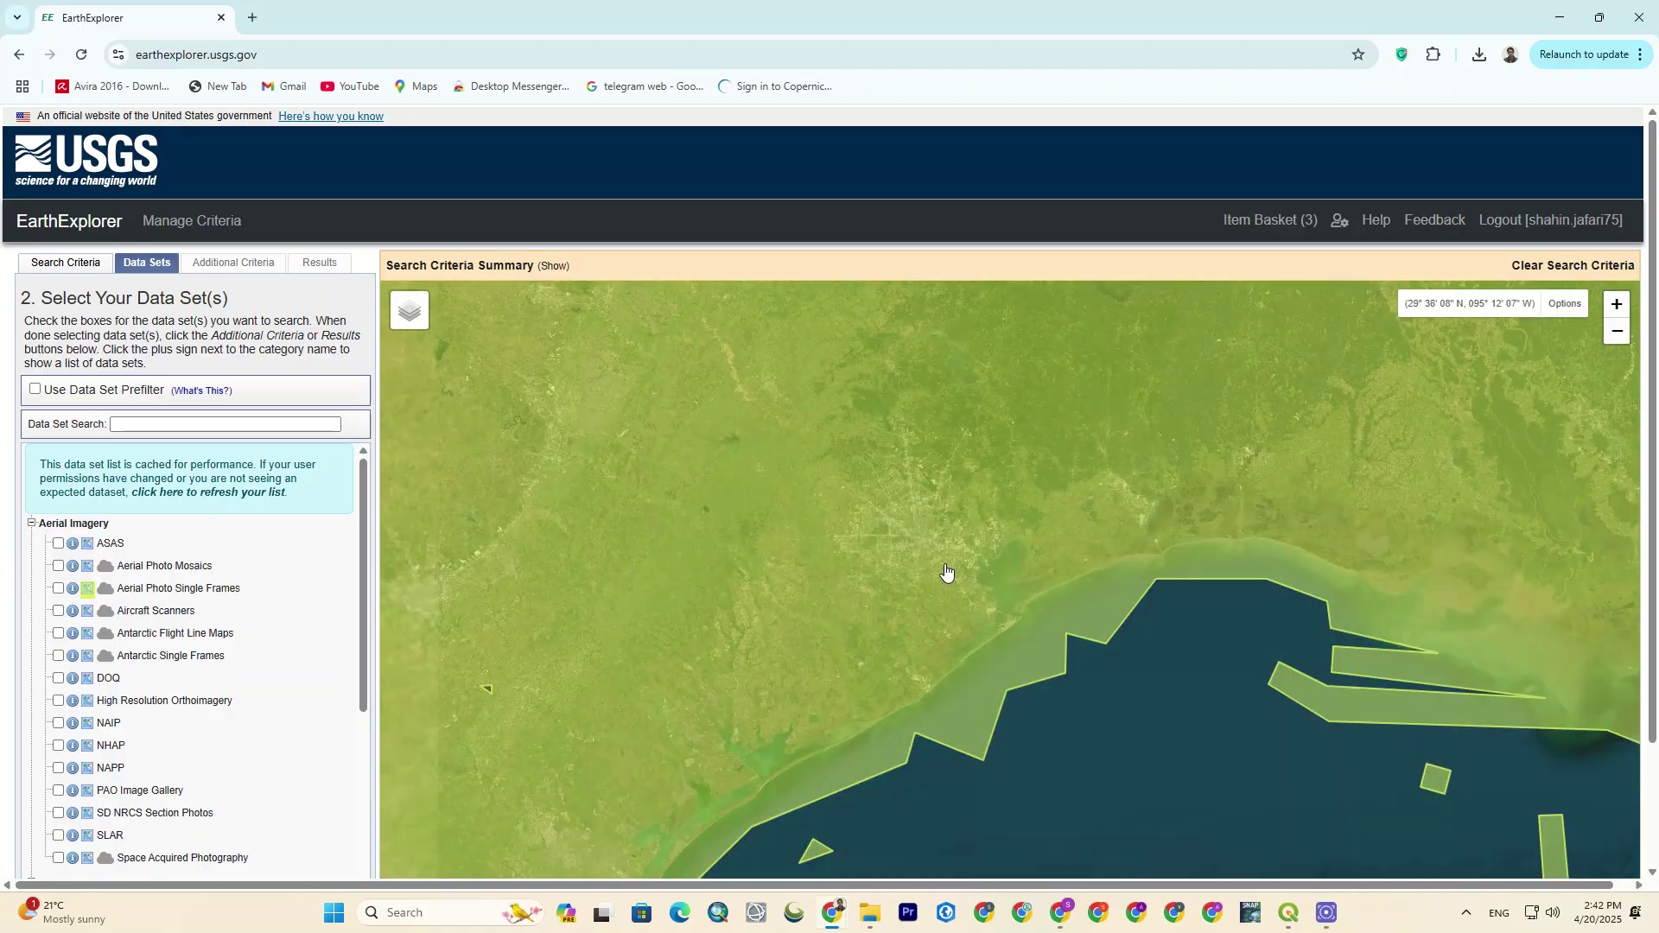
scroll(938, 566, up, 1)
scroll(917, 536, up, 1)
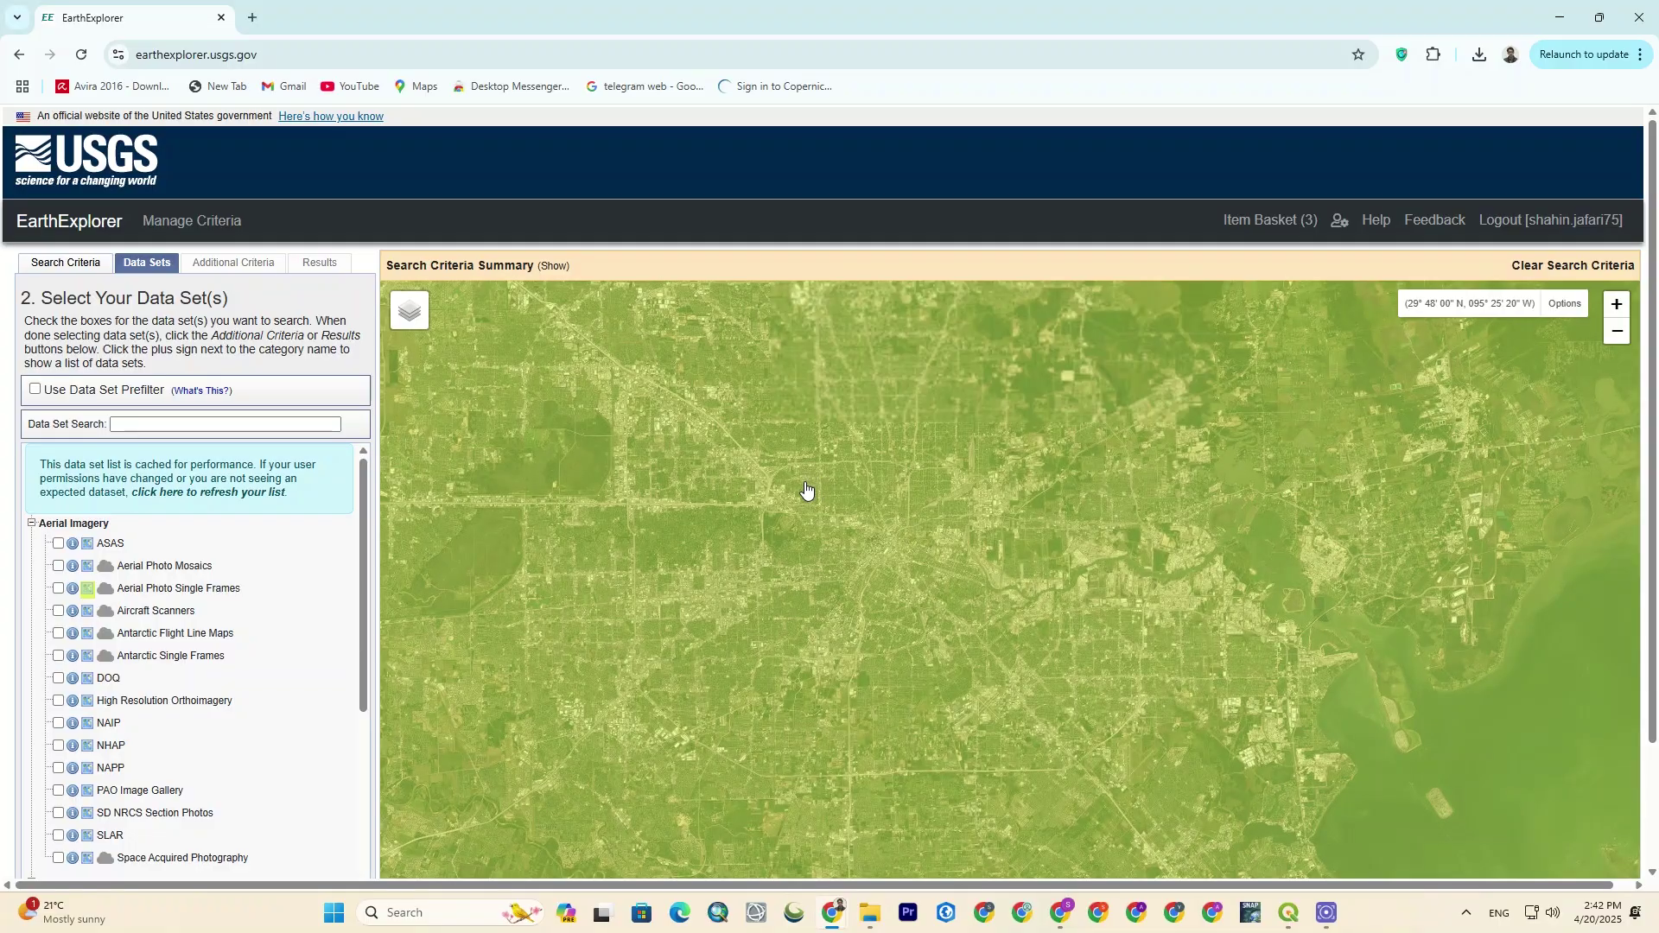
click(87, 589)
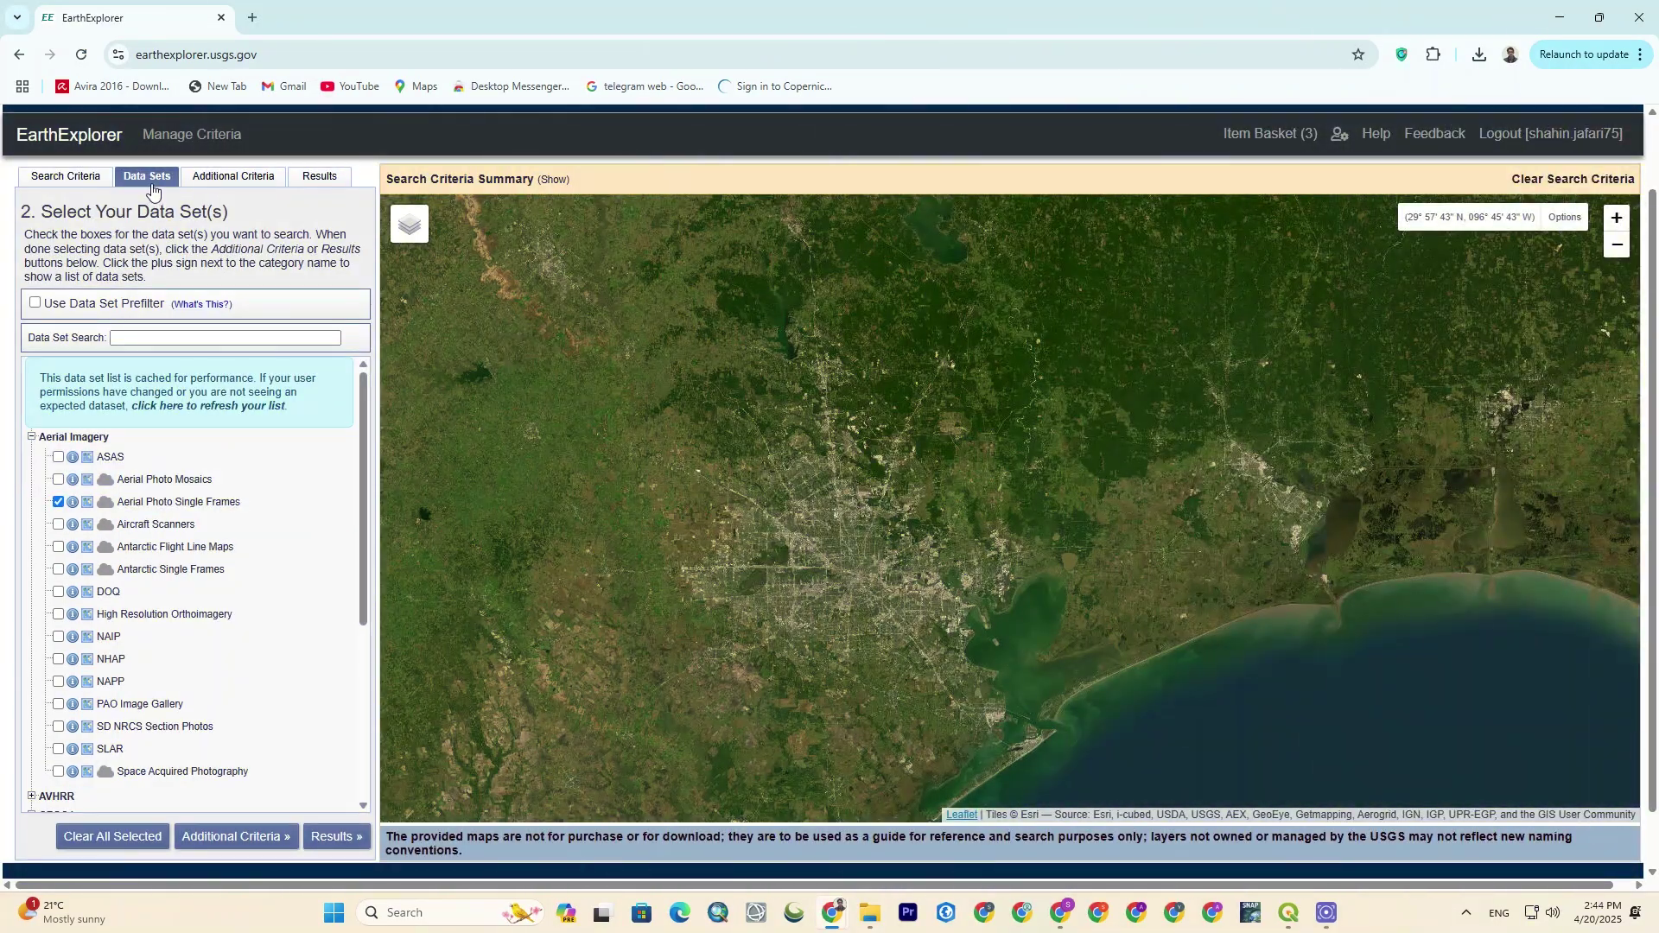
Step: Return to Search Criteria with Aerial Photo Single Frames kept as the checked data set
scroll(980, 582, down, 2)
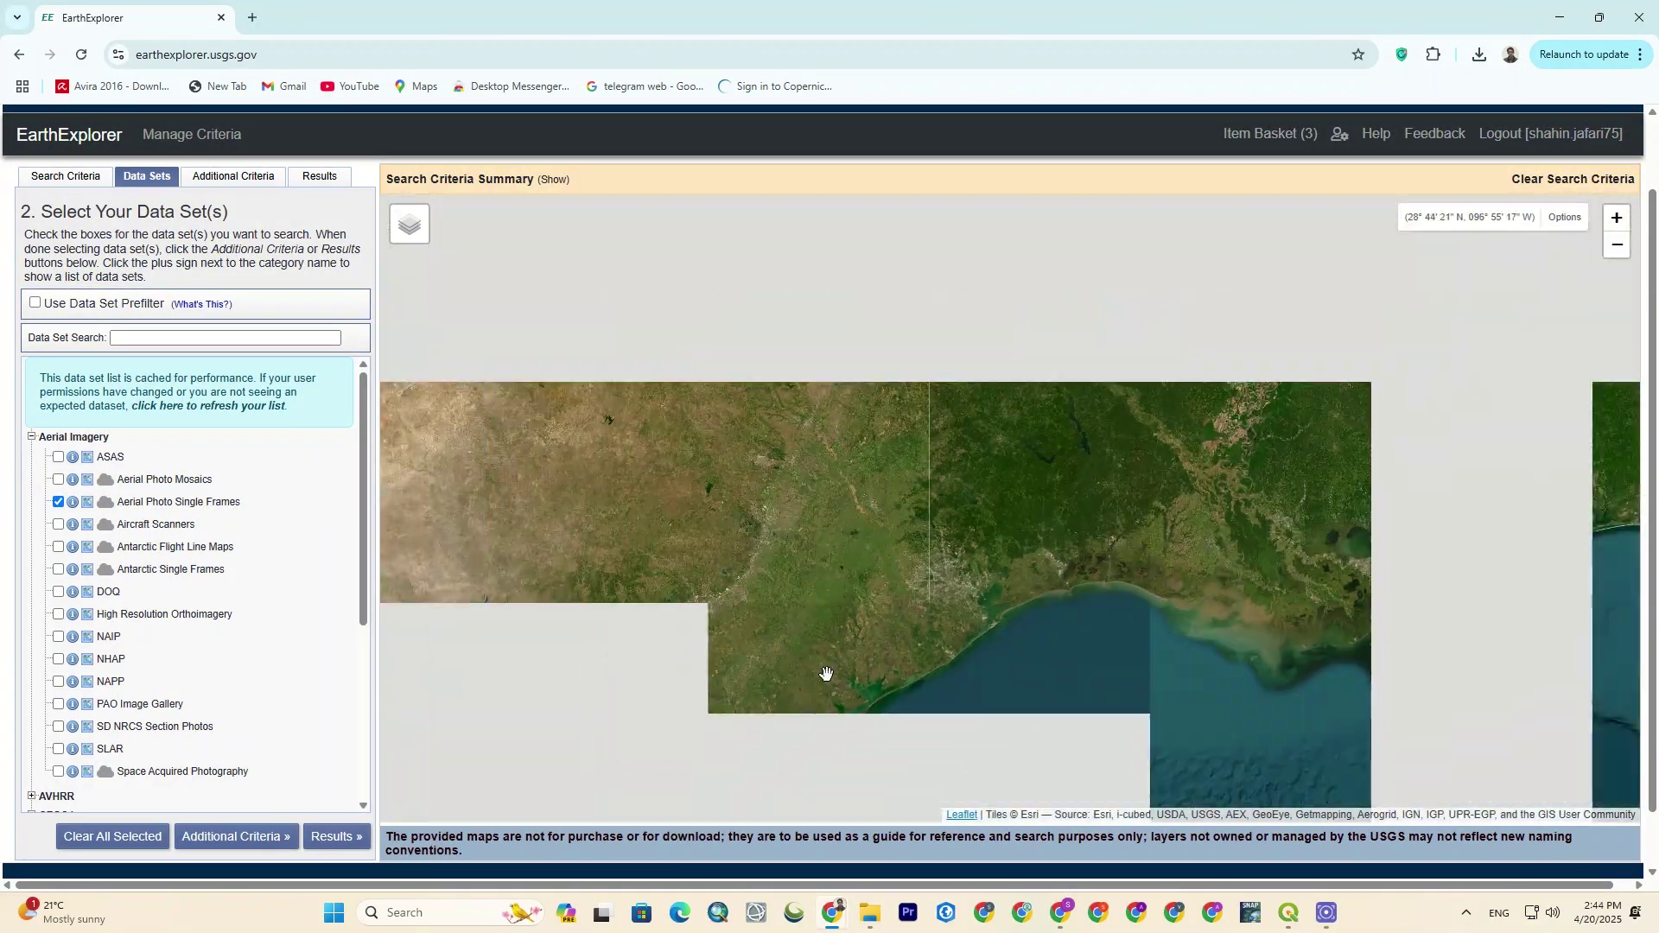
scroll(793, 574, up, 3)
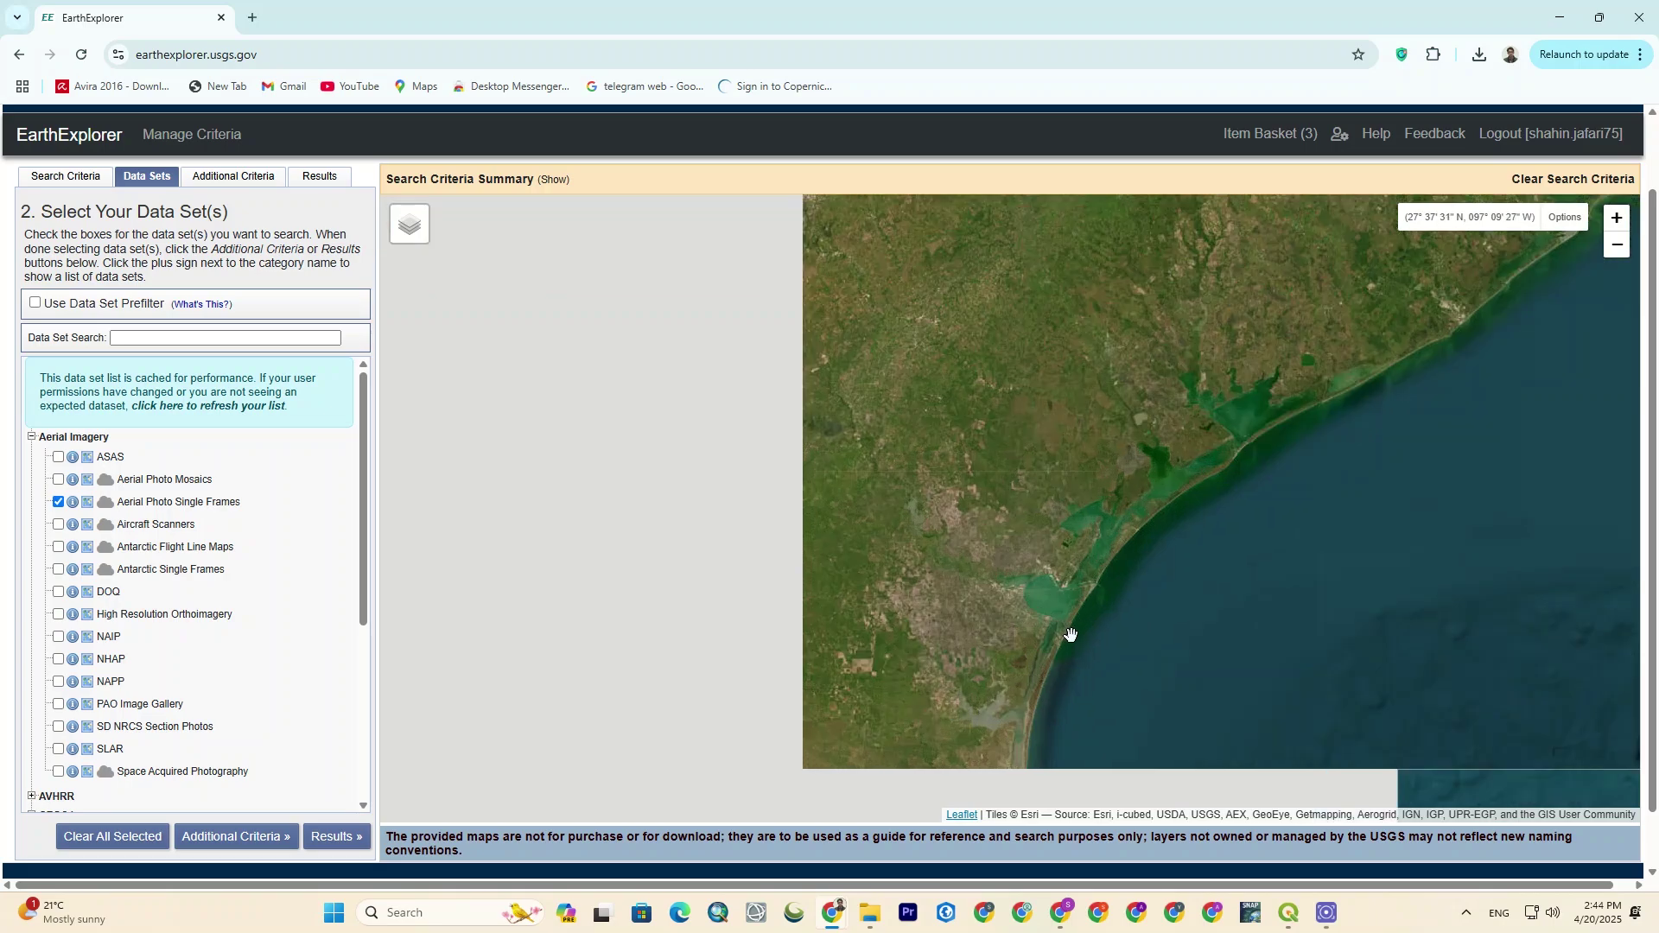
scroll(1070, 635, up, 1)
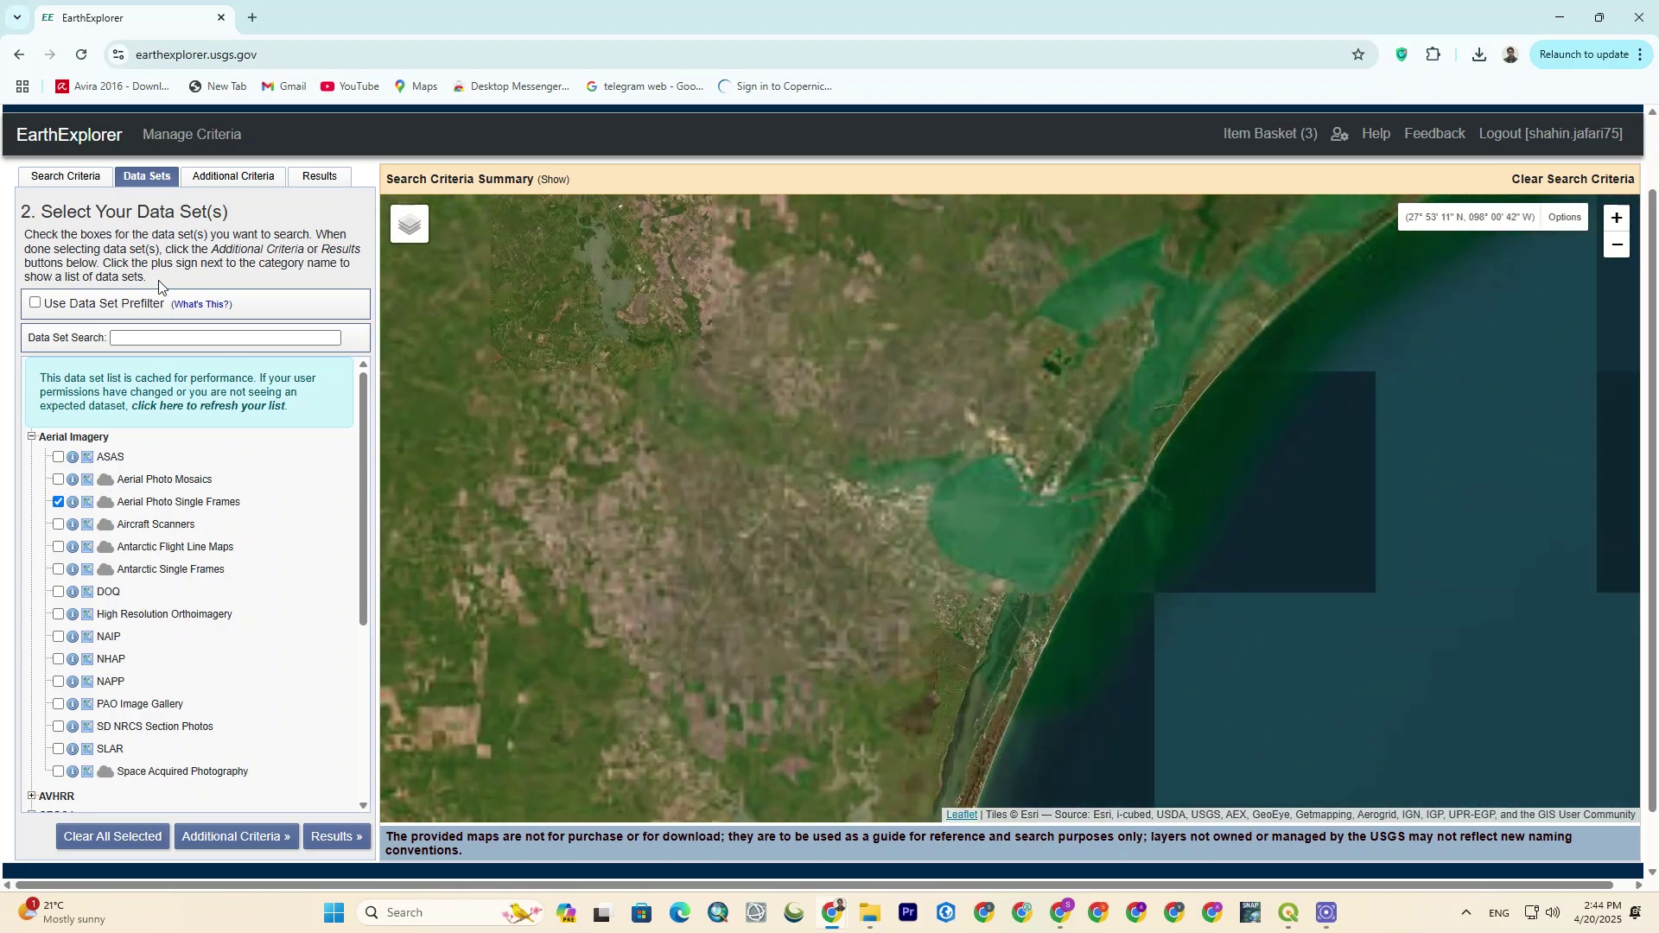
click(87, 178)
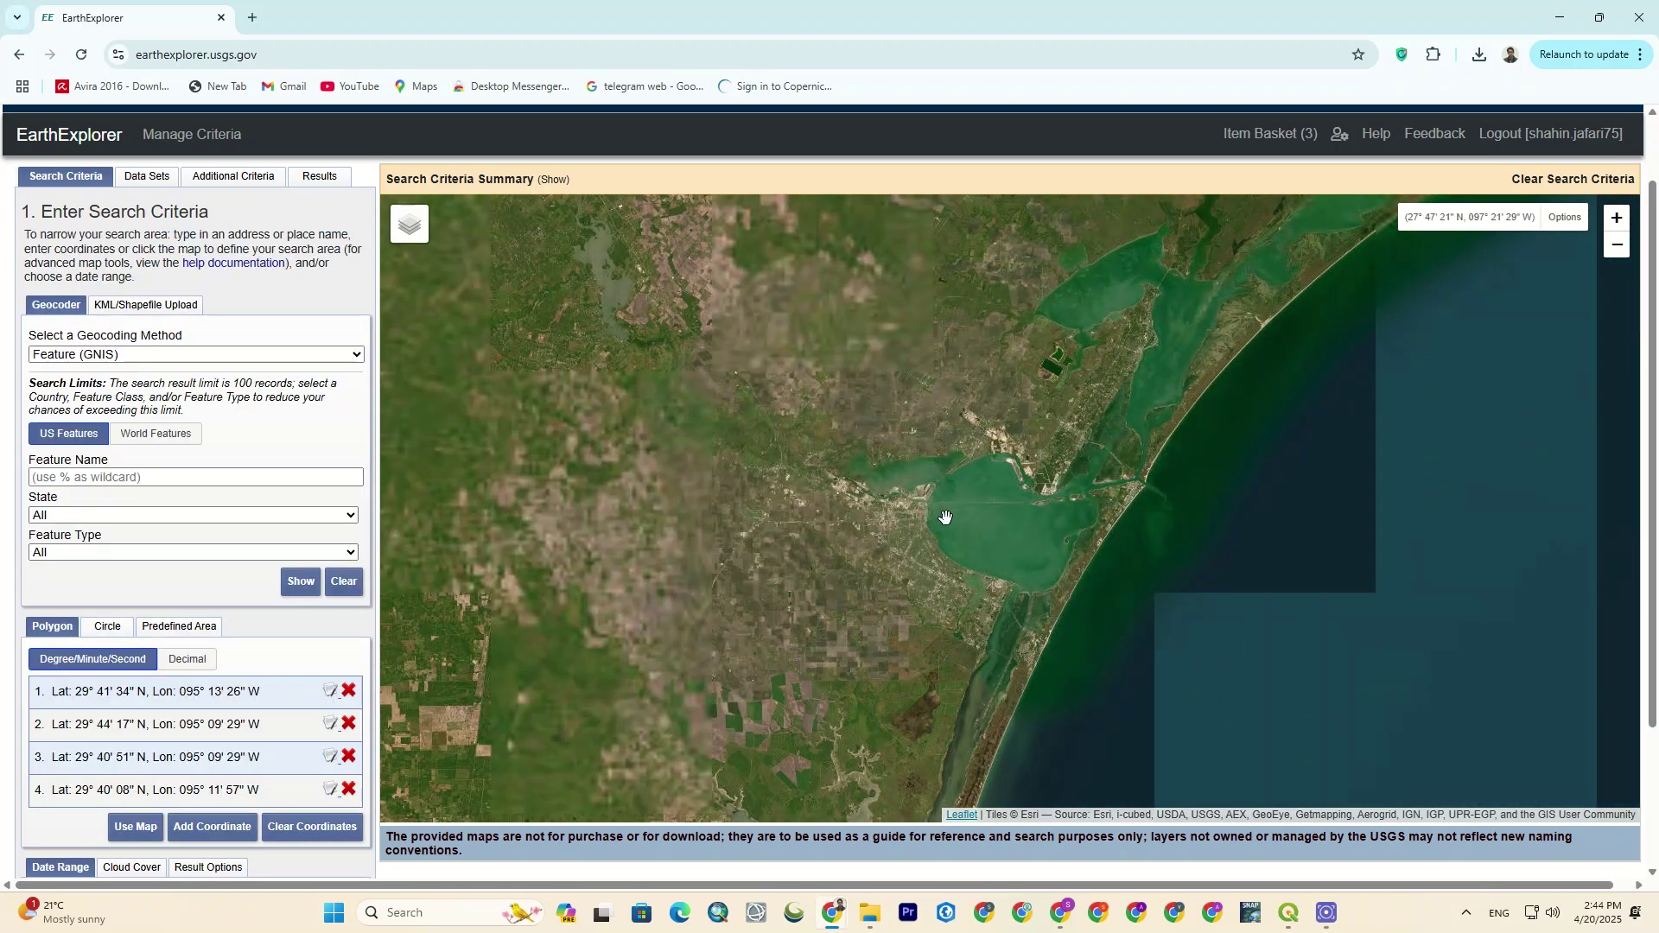
Step: Place four polygon corners around Corpus Christi bay on the map
scroll(945, 517, up, 1)
click(780, 591)
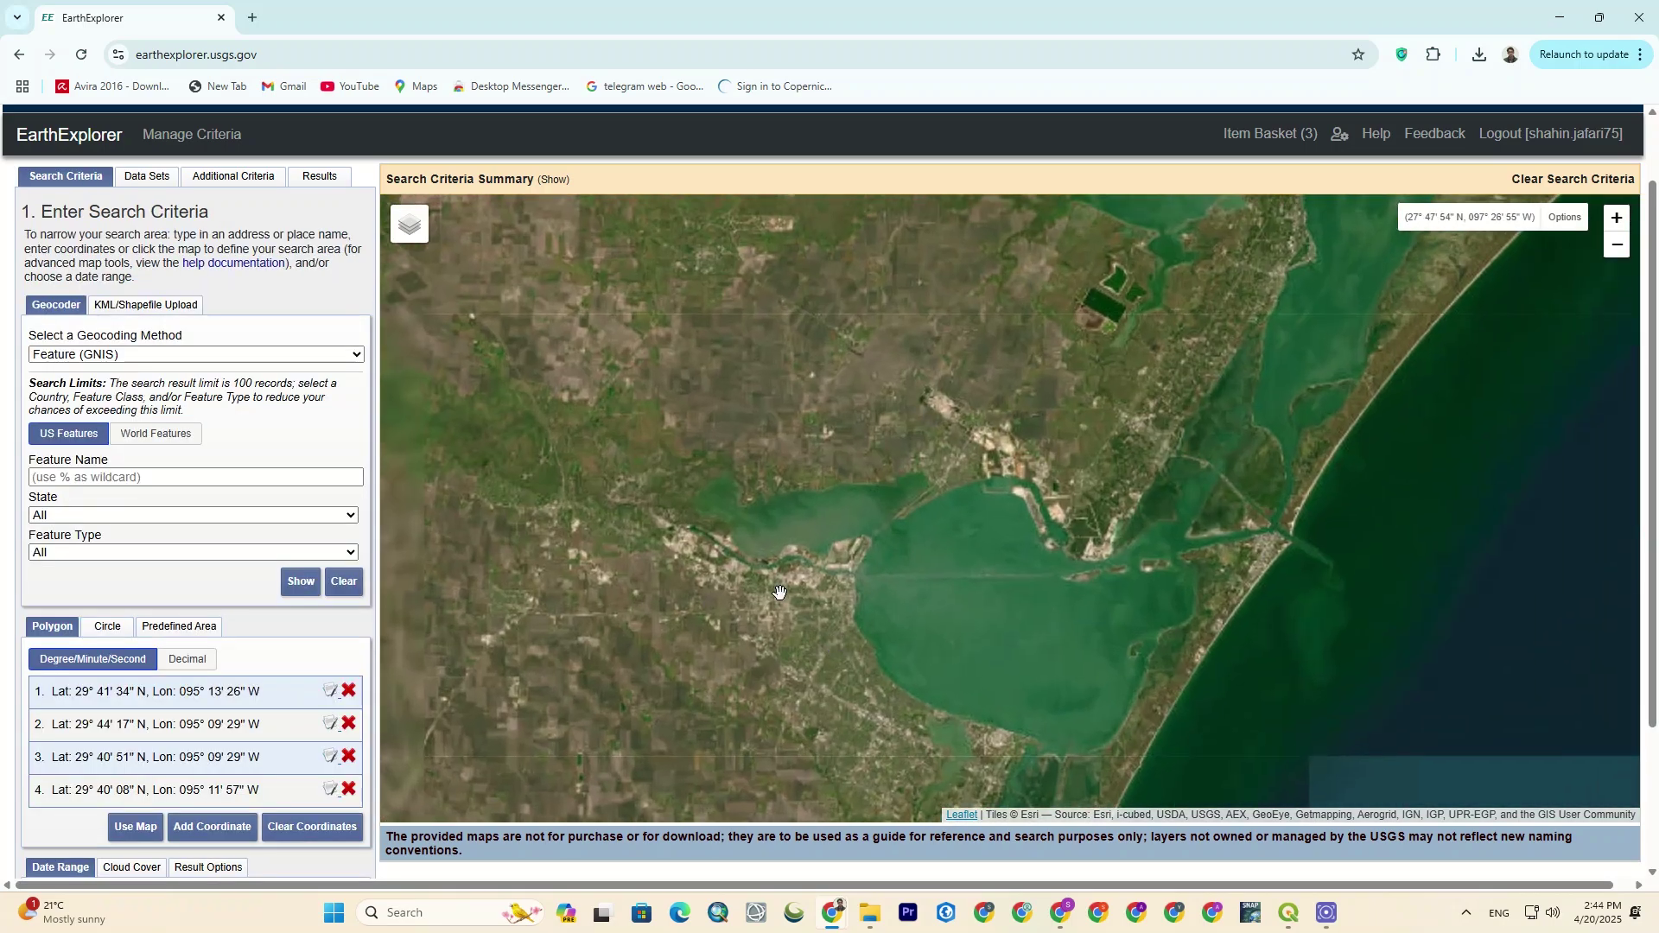
click(749, 550)
click(679, 601)
click(705, 648)
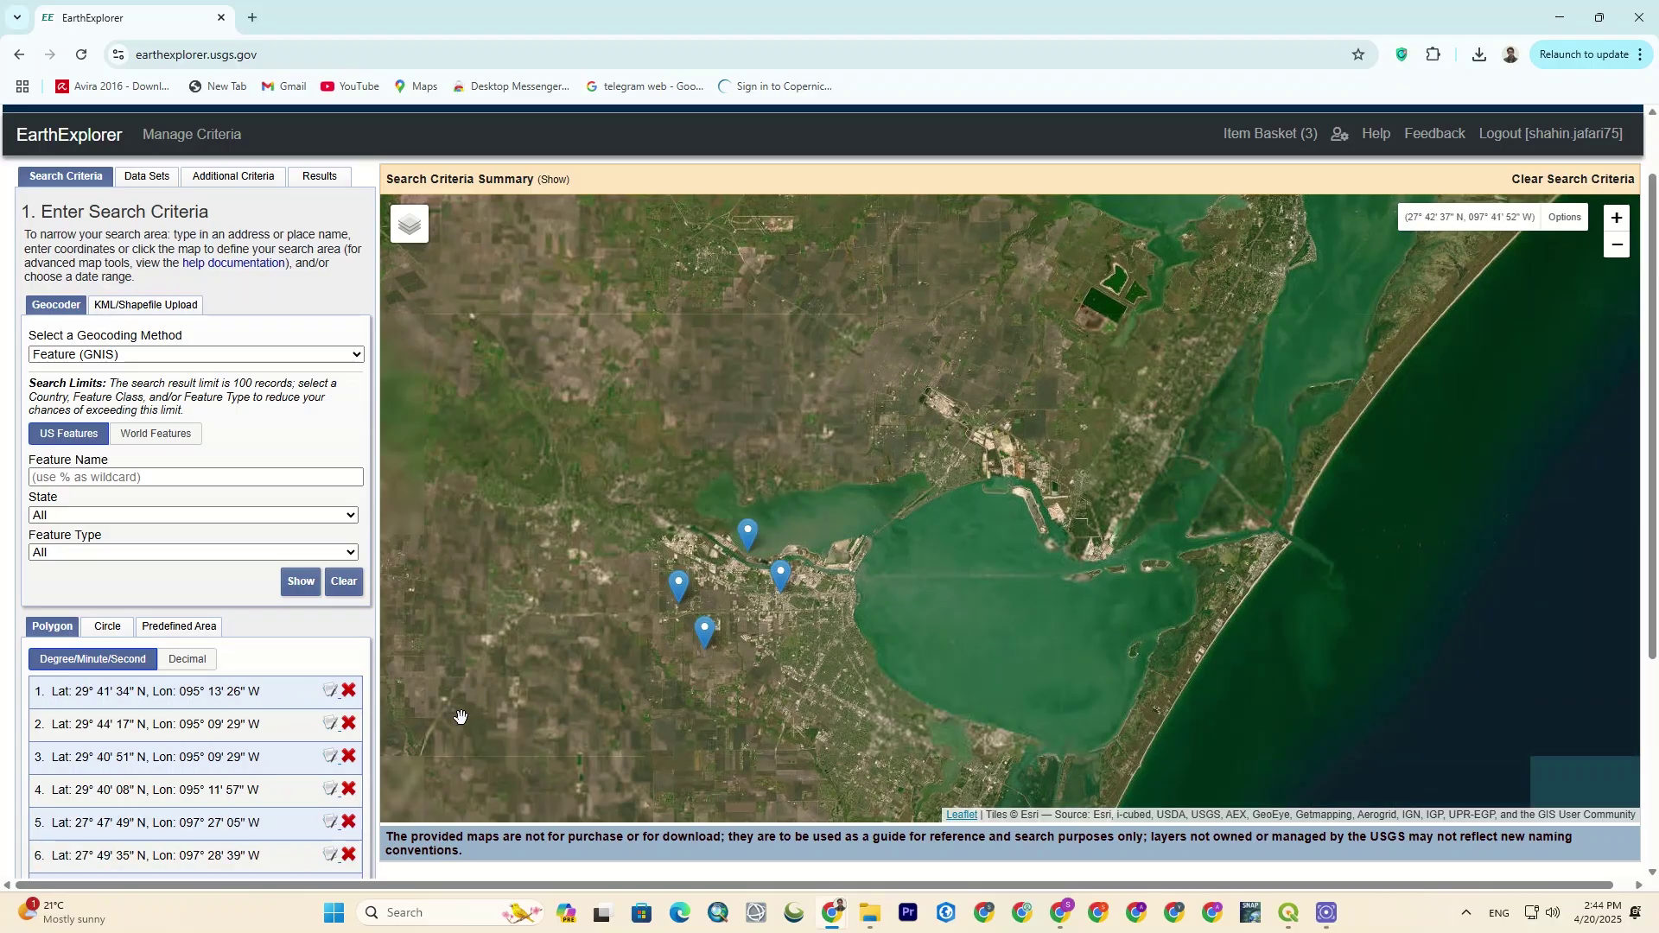
Step: Delete every point of the search polygon from the coordinate list and map
click(348, 690)
click(348, 690)
click(348, 690)
click(348, 691)
click(348, 690)
click(348, 691)
click(348, 690)
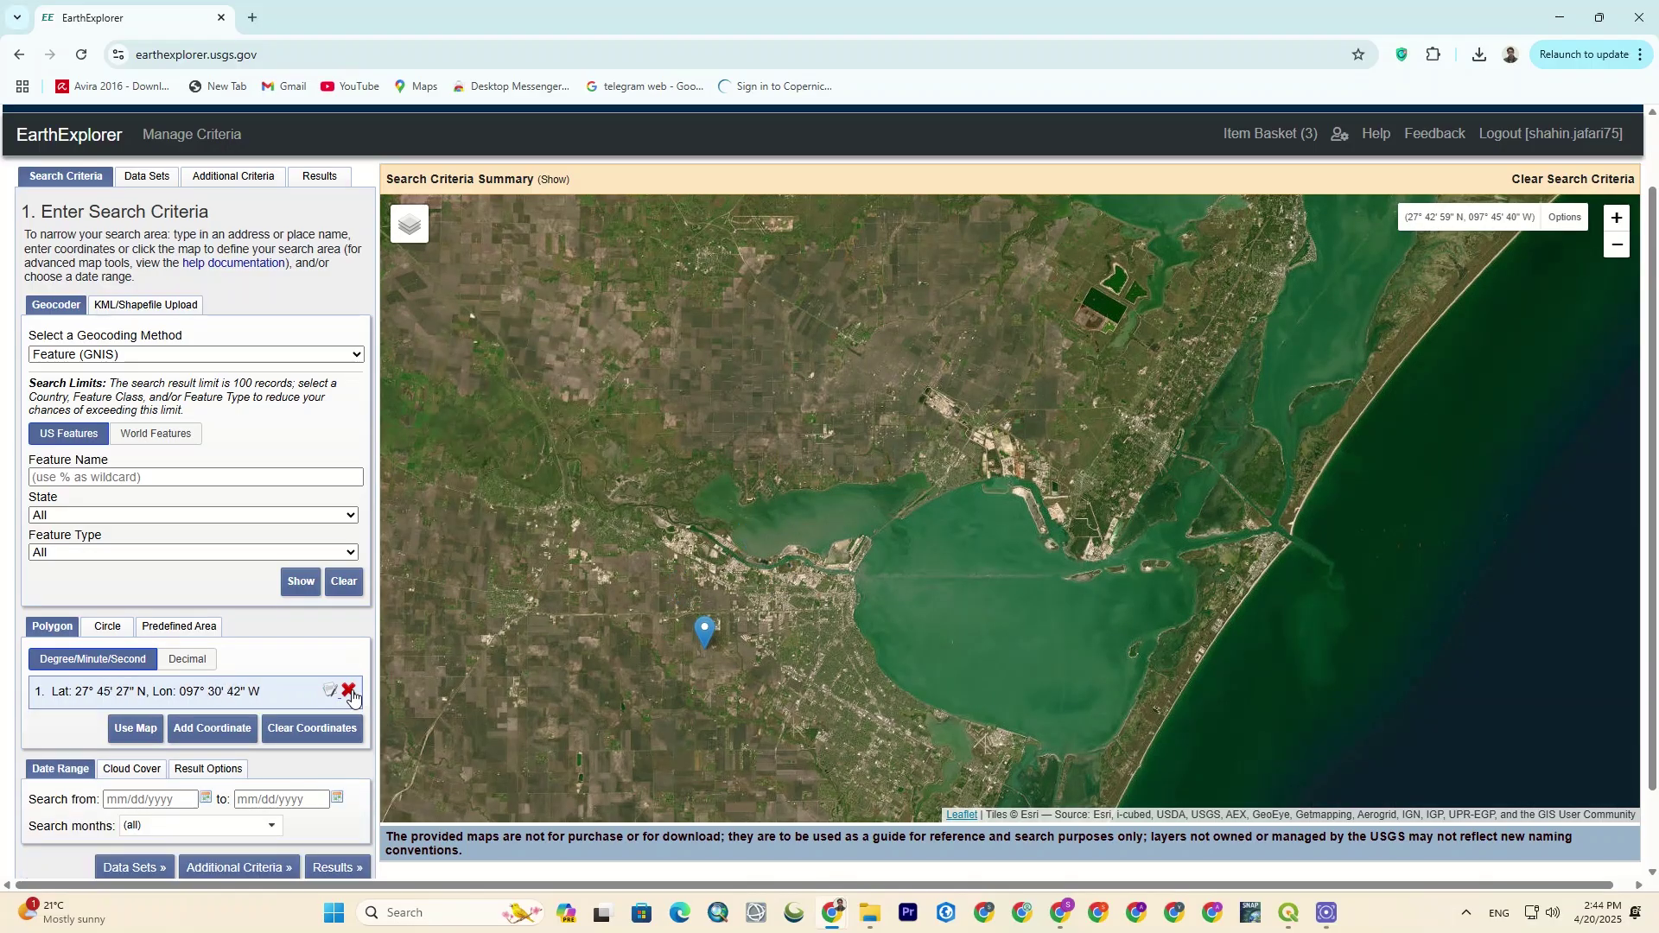
click(349, 691)
click(797, 586)
Step: Redraw a four-corner polygon near the bay and list the 170 matching frames in Results
click(816, 553)
click(775, 538)
click(763, 569)
drag(763, 551, 781, 523)
scroll(229, 533, down, 1)
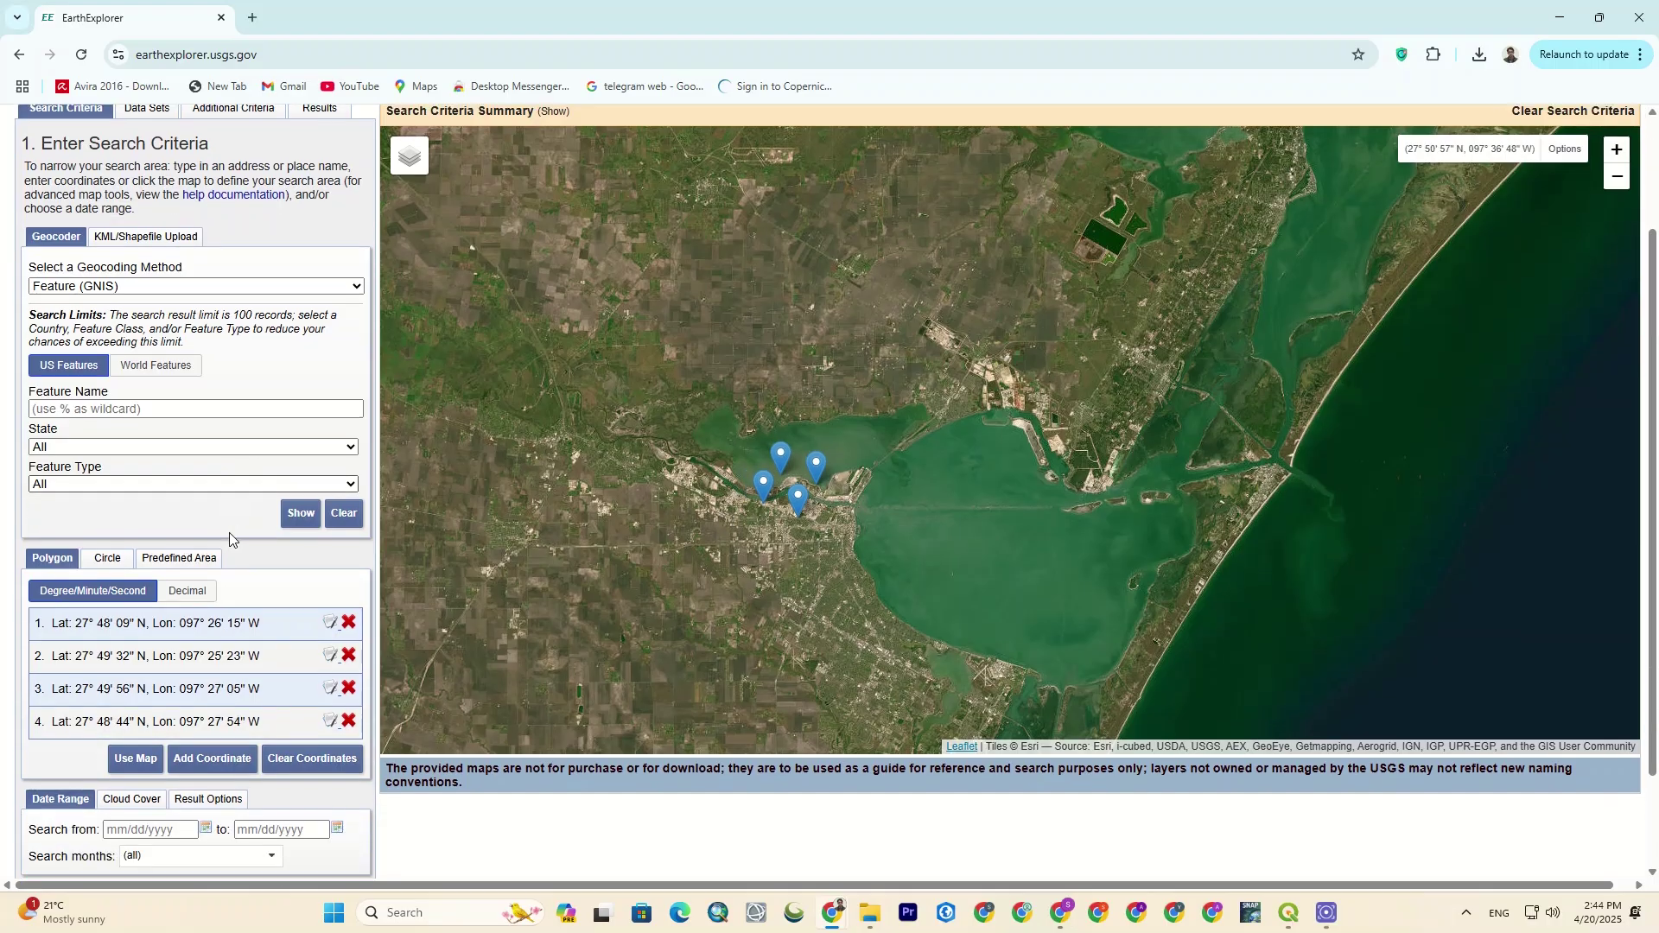
scroll(230, 532, down, 1)
scroll(226, 563, up, 2)
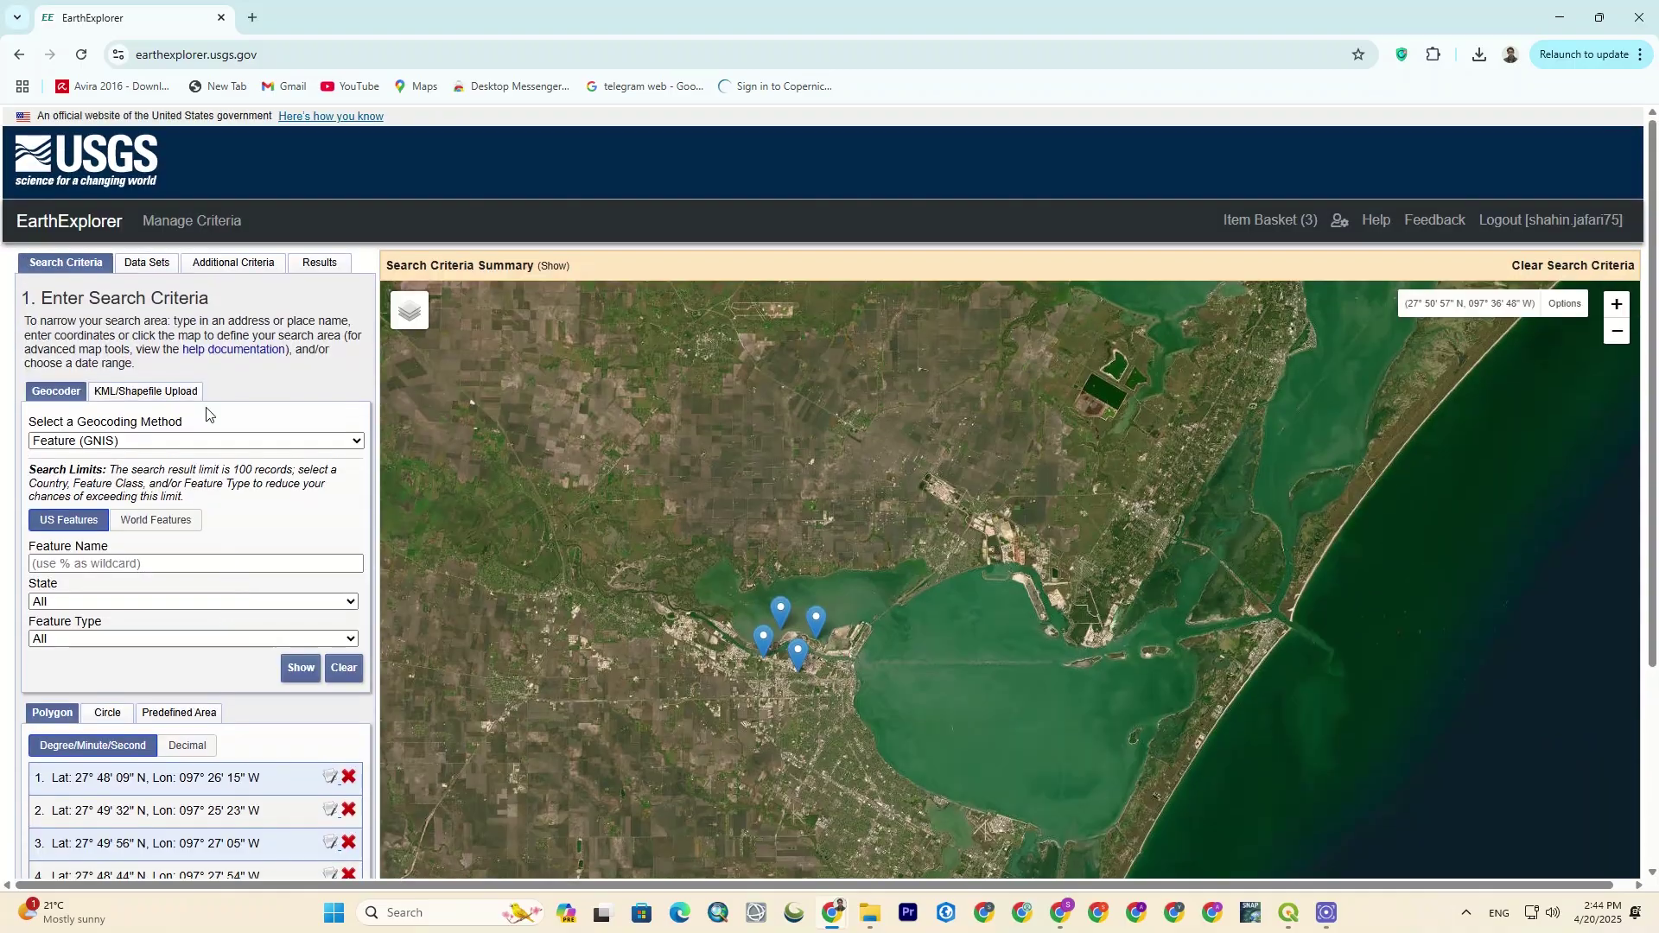
click(306, 263)
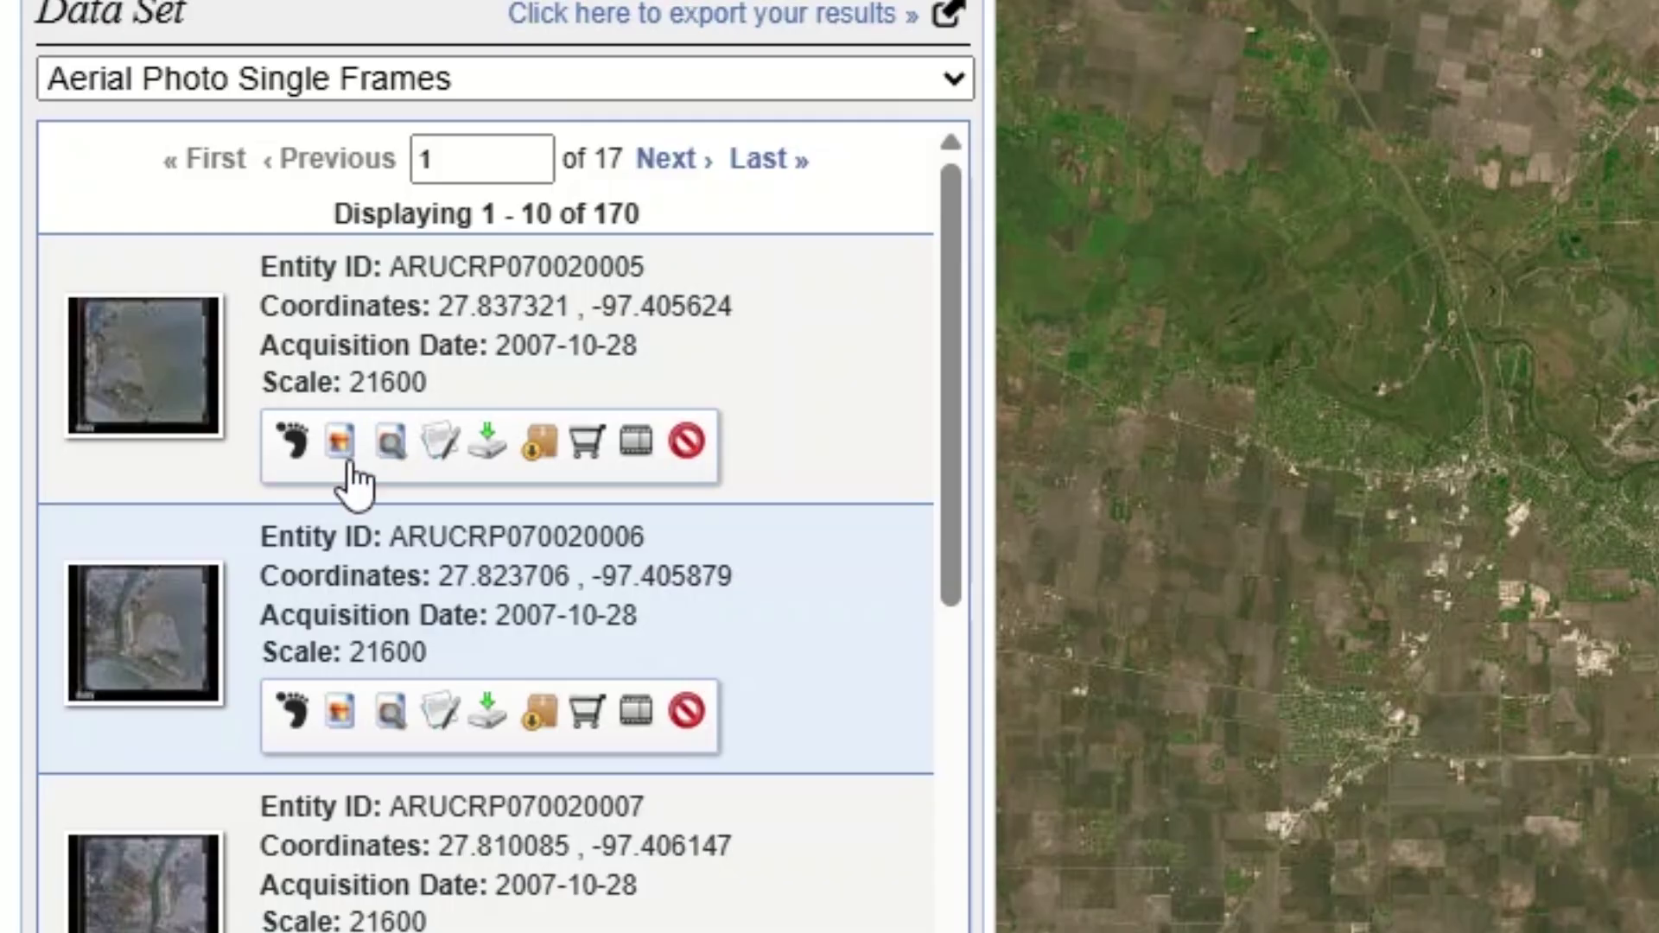
Step: Overlay the browse images of the first result and ARUCRP070020038 on the map
click(134, 583)
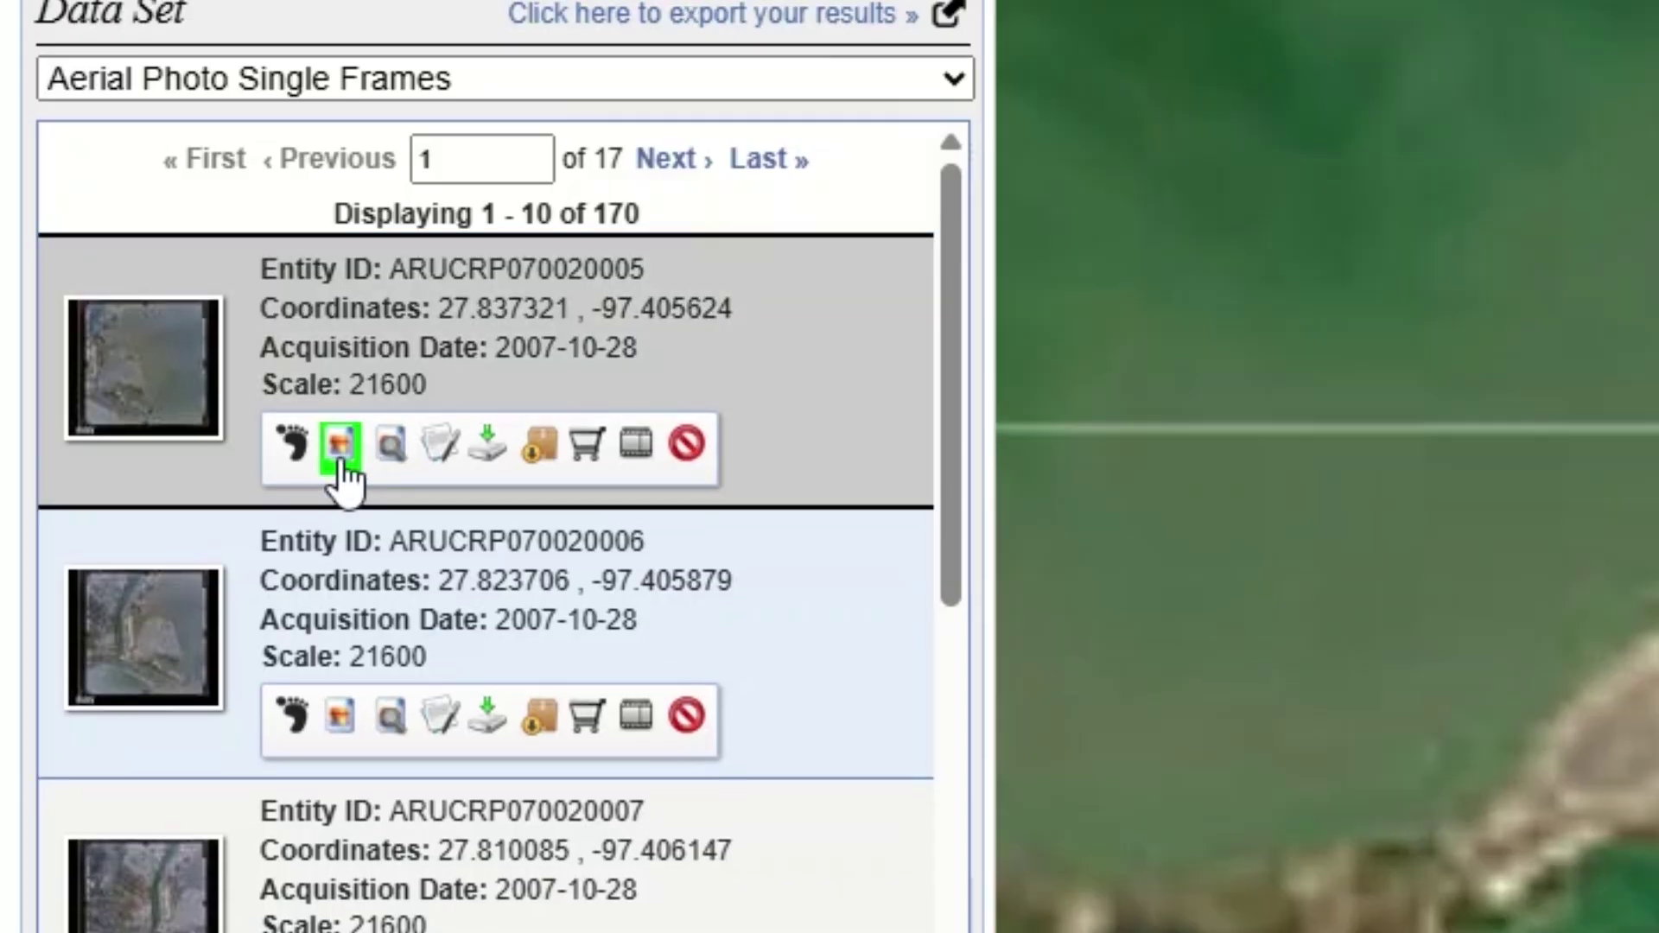
scroll(785, 509, down, 1)
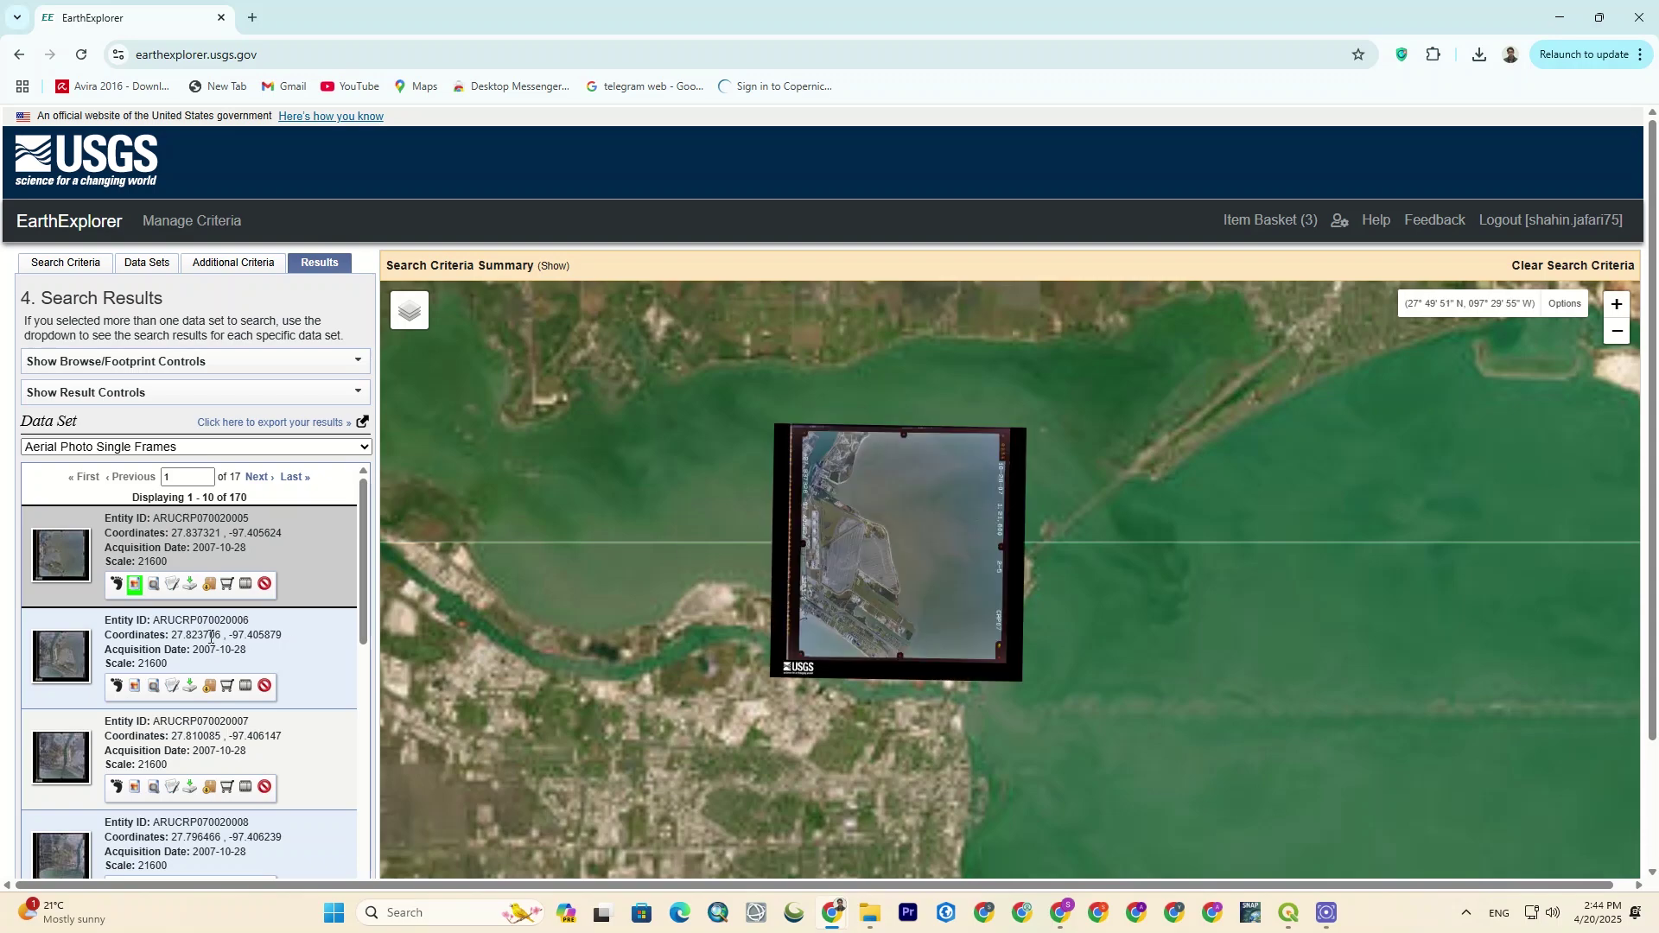
scroll(204, 630, down, 3)
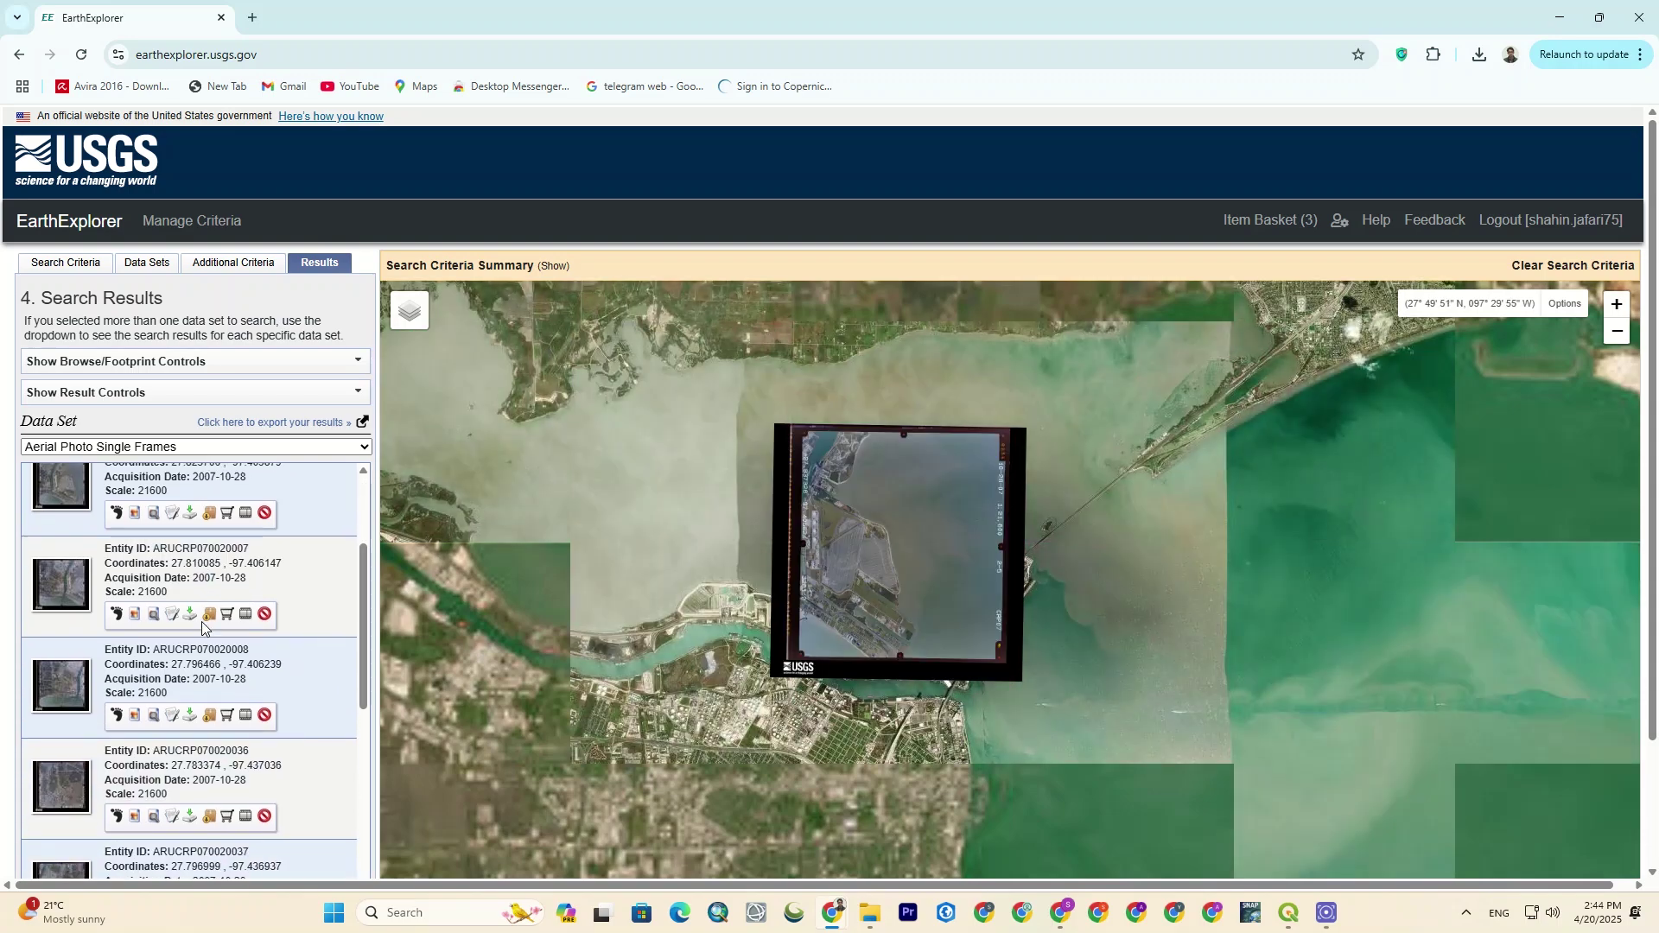
scroll(203, 625, down, 3)
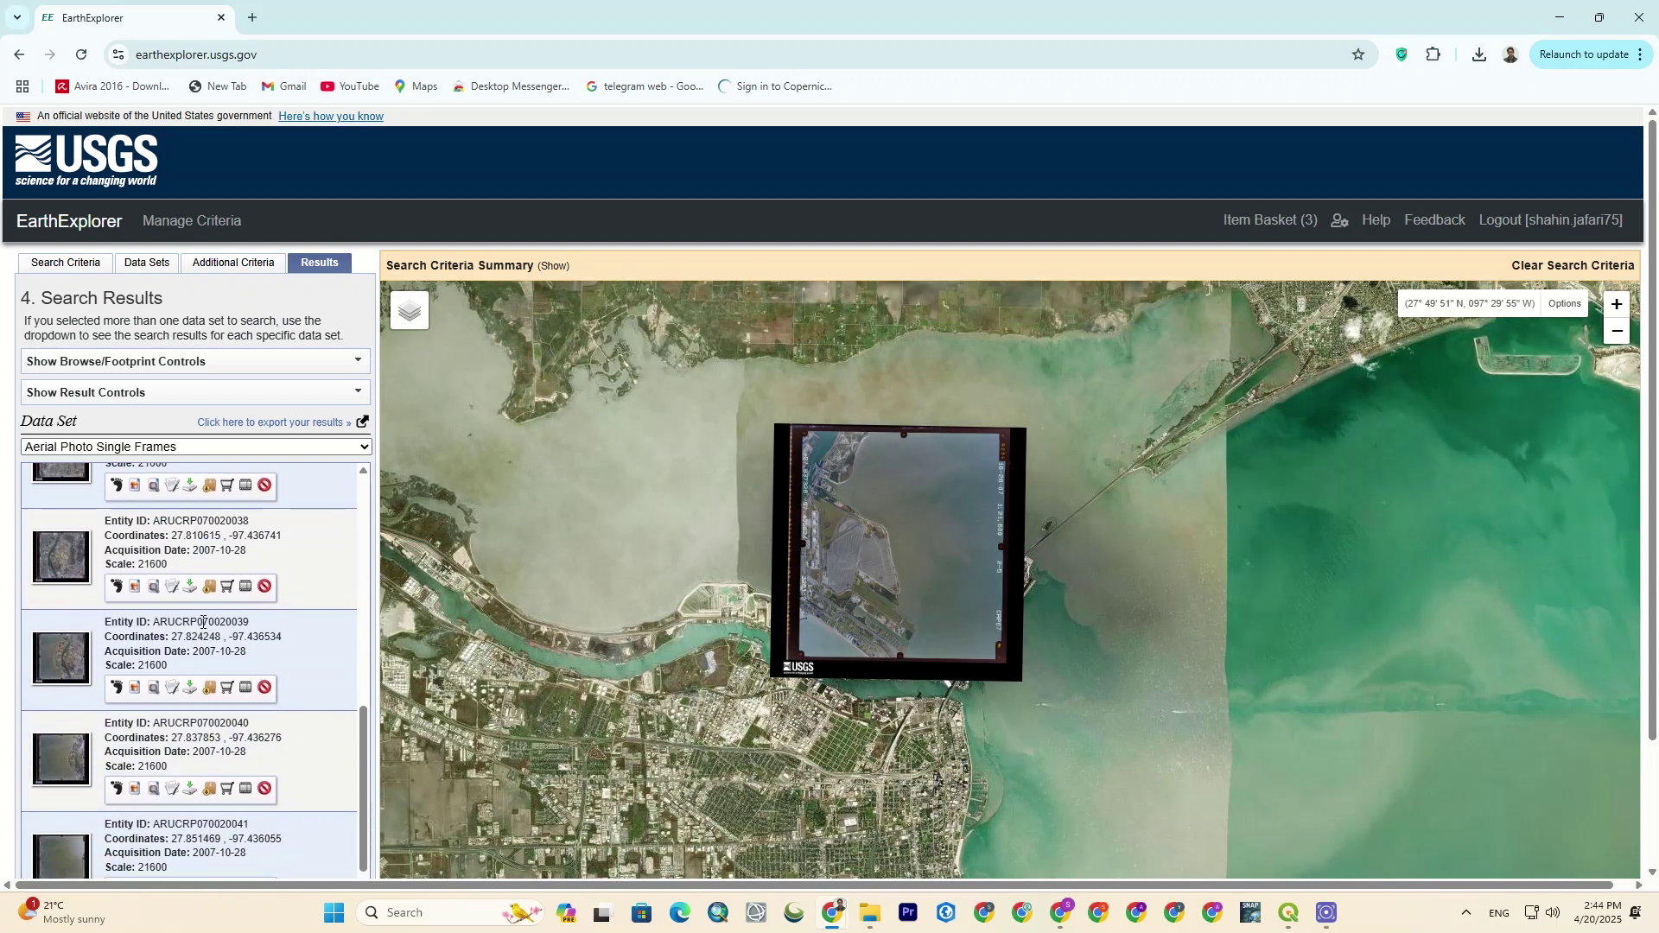
click(134, 587)
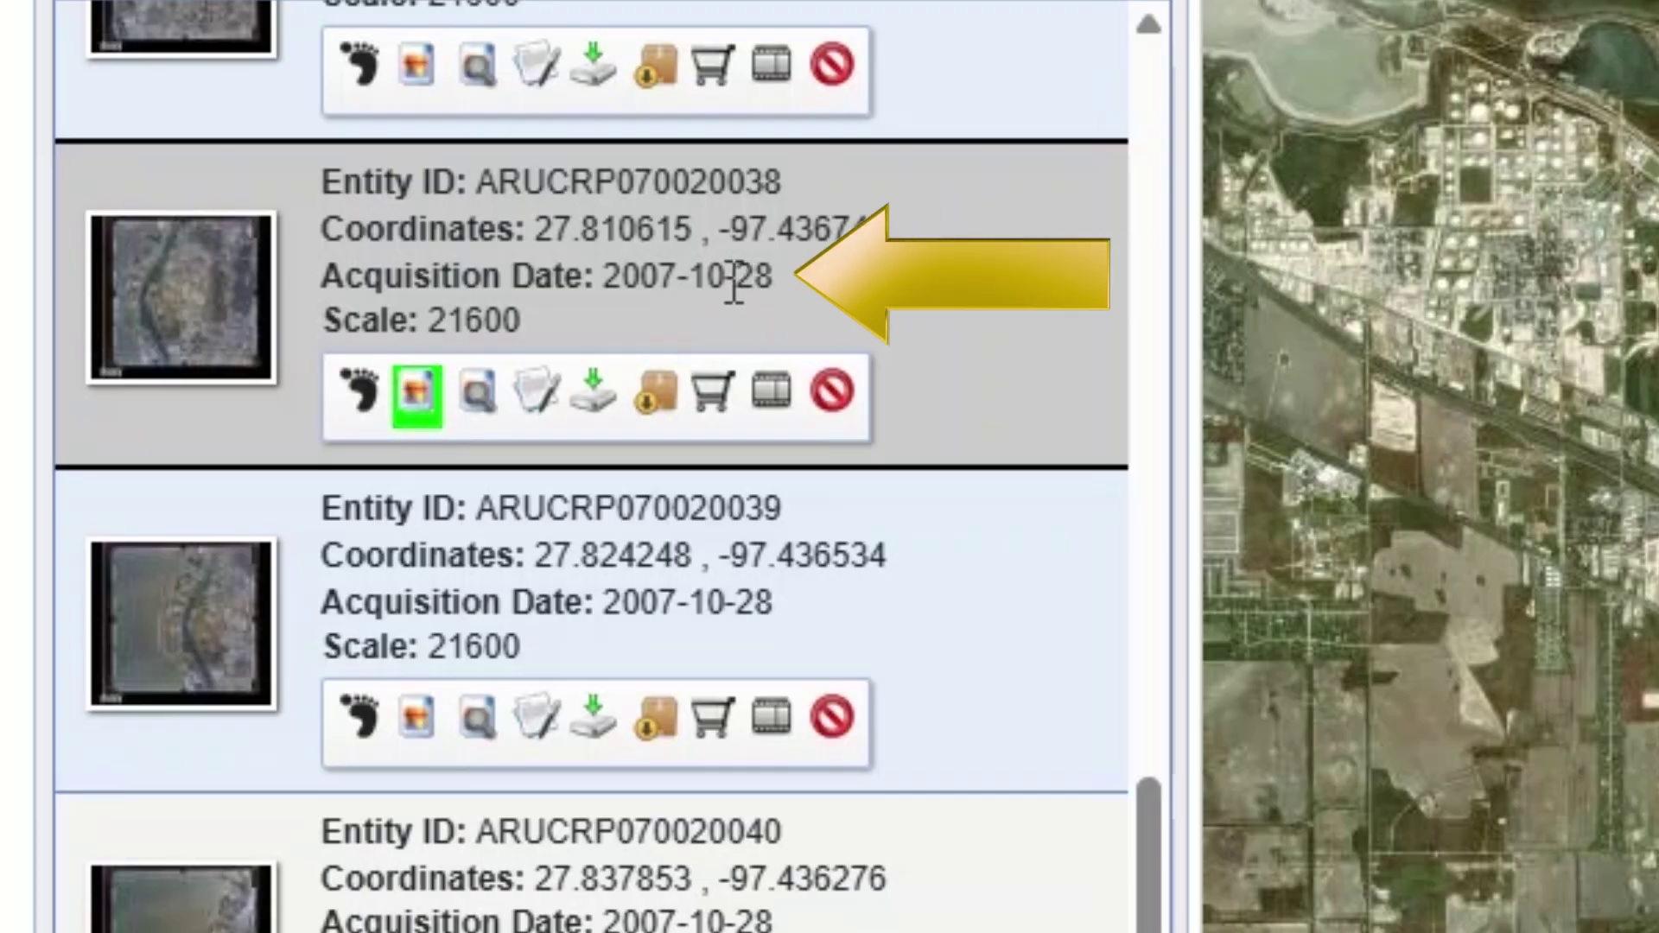
Step: Note the 2007 acquisition date and jump to the last results page, 17
double_click(647, 276)
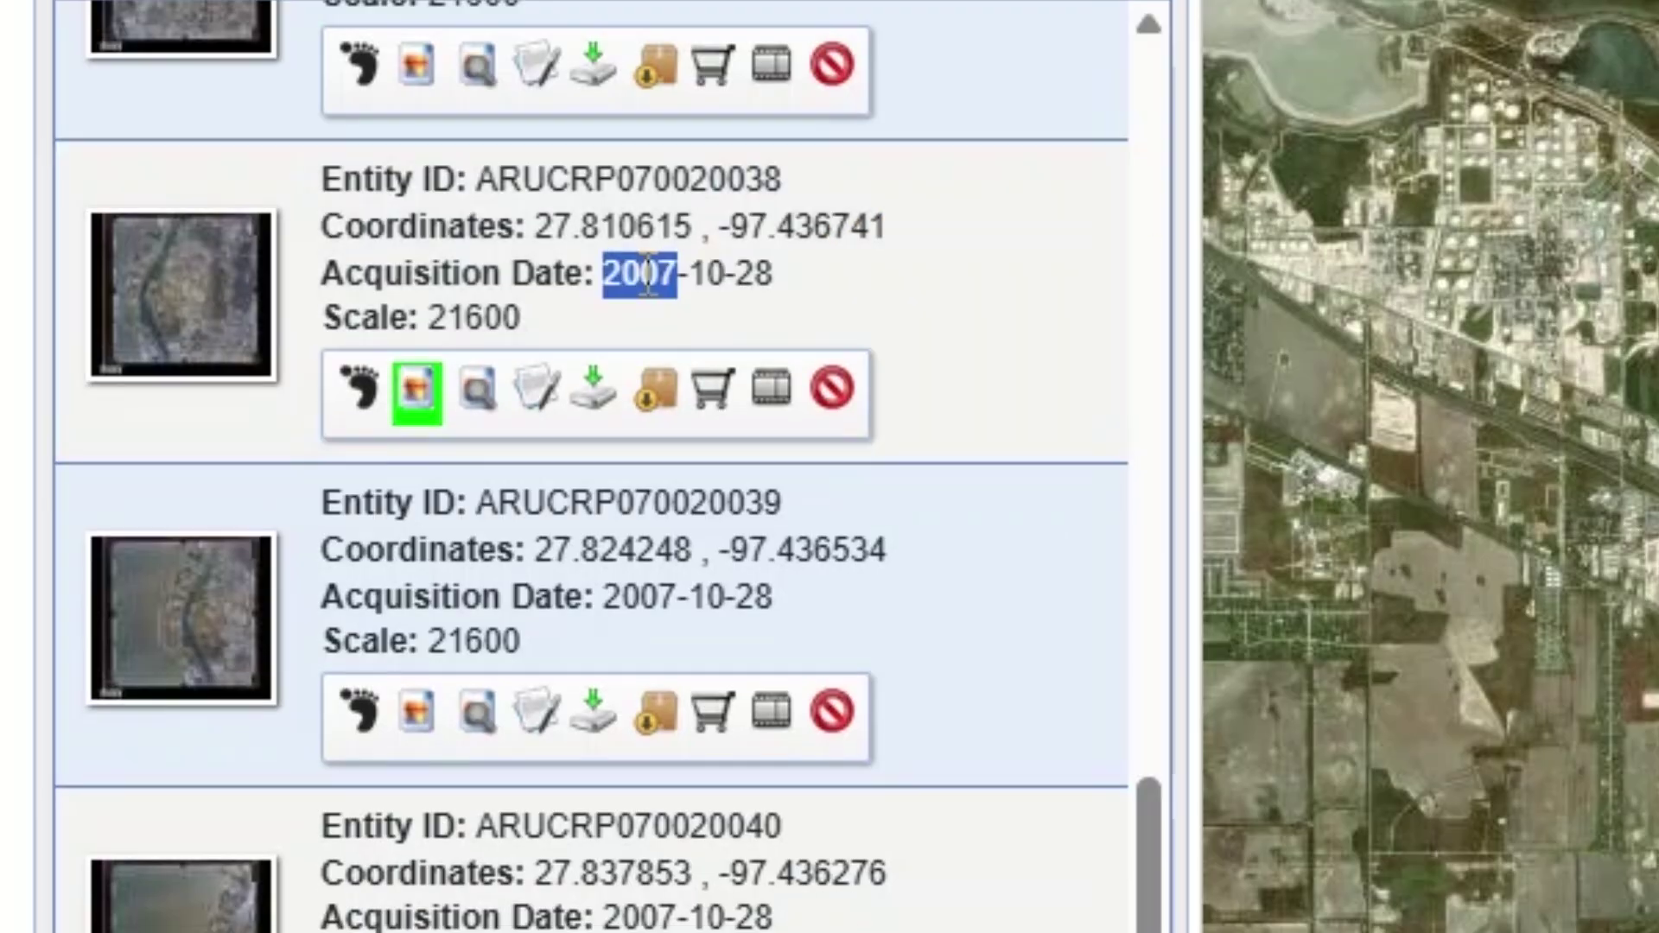
scroll(647, 277, down, 2)
scroll(845, 481, down, 5)
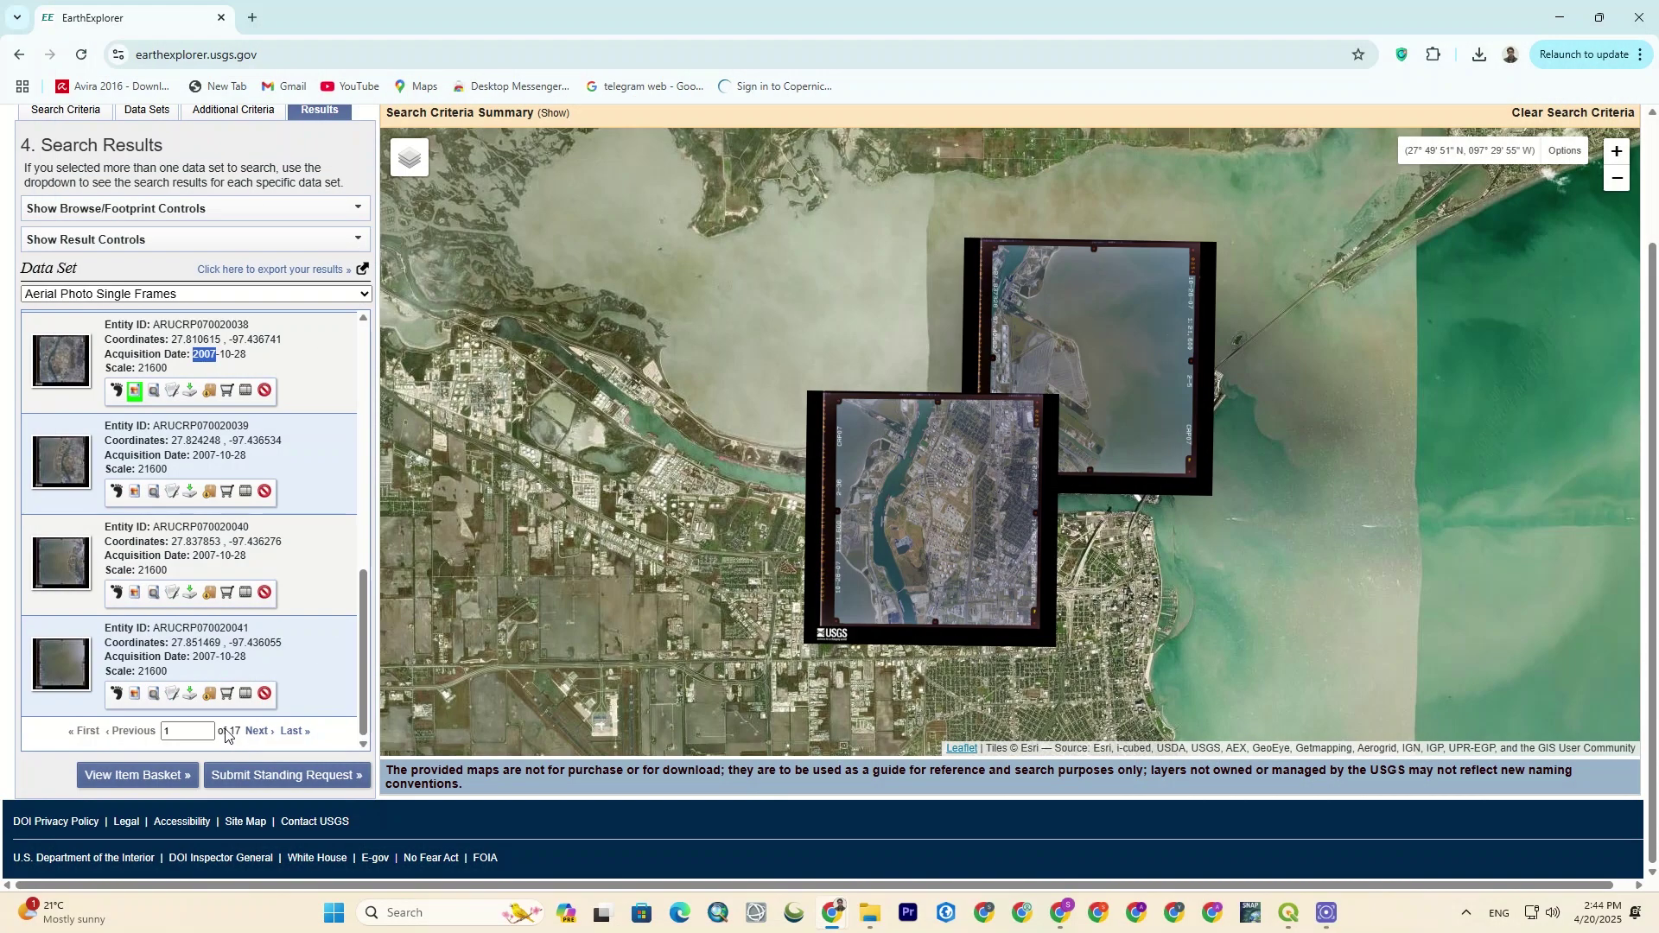
click(553, 860)
click(296, 732)
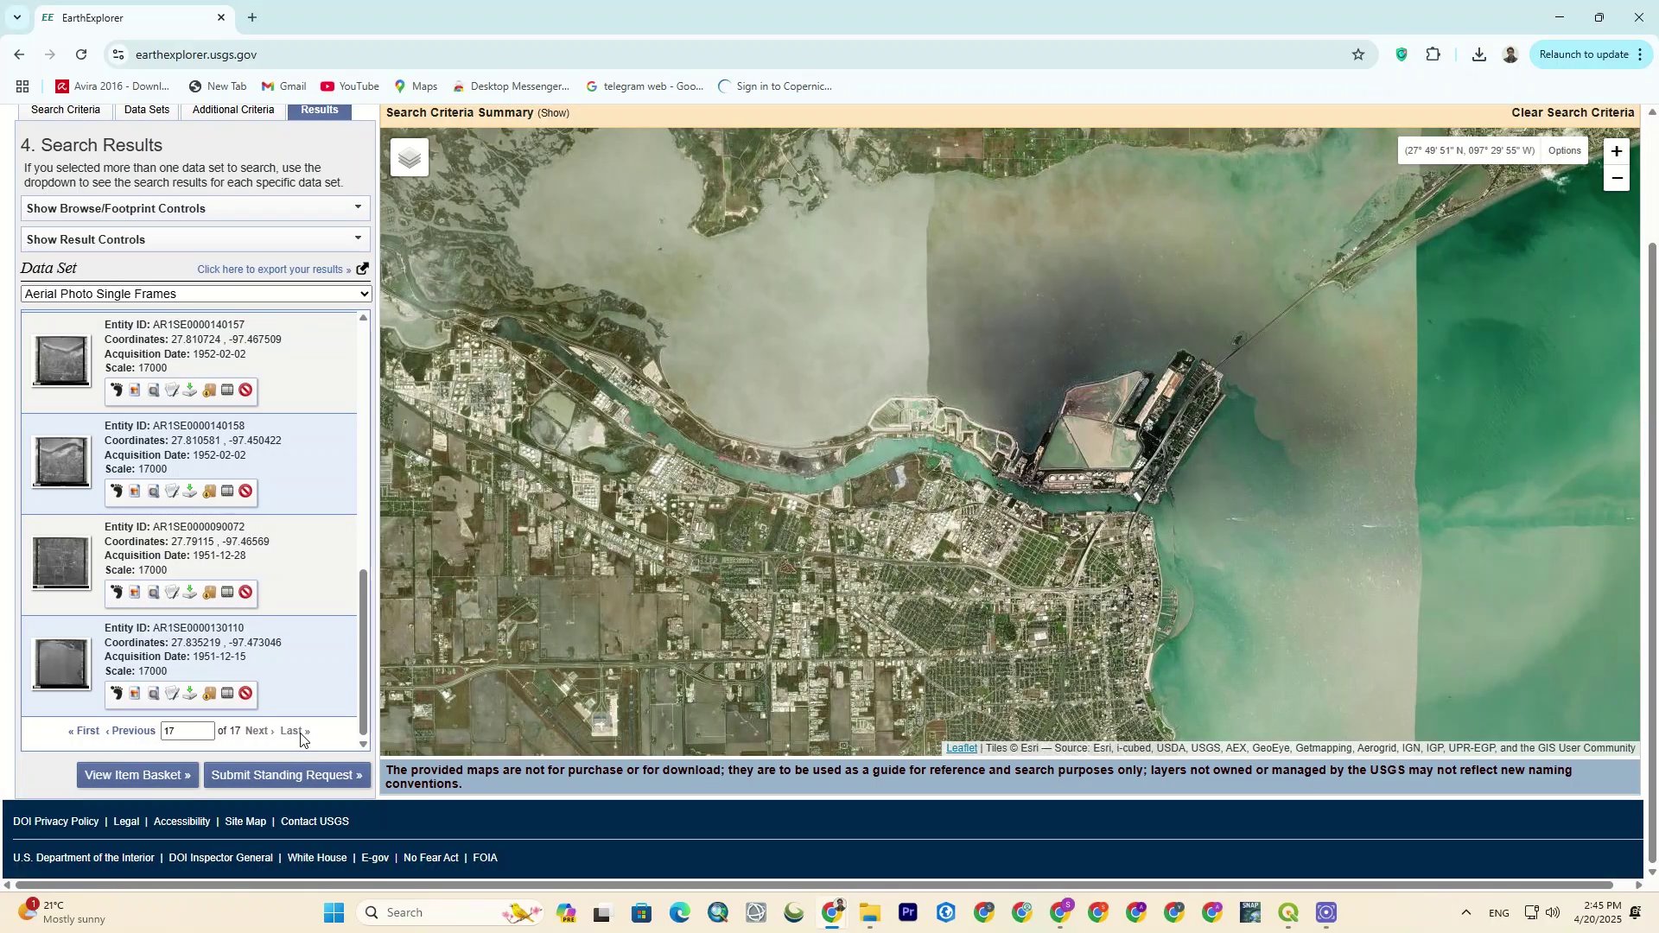
click(134, 393)
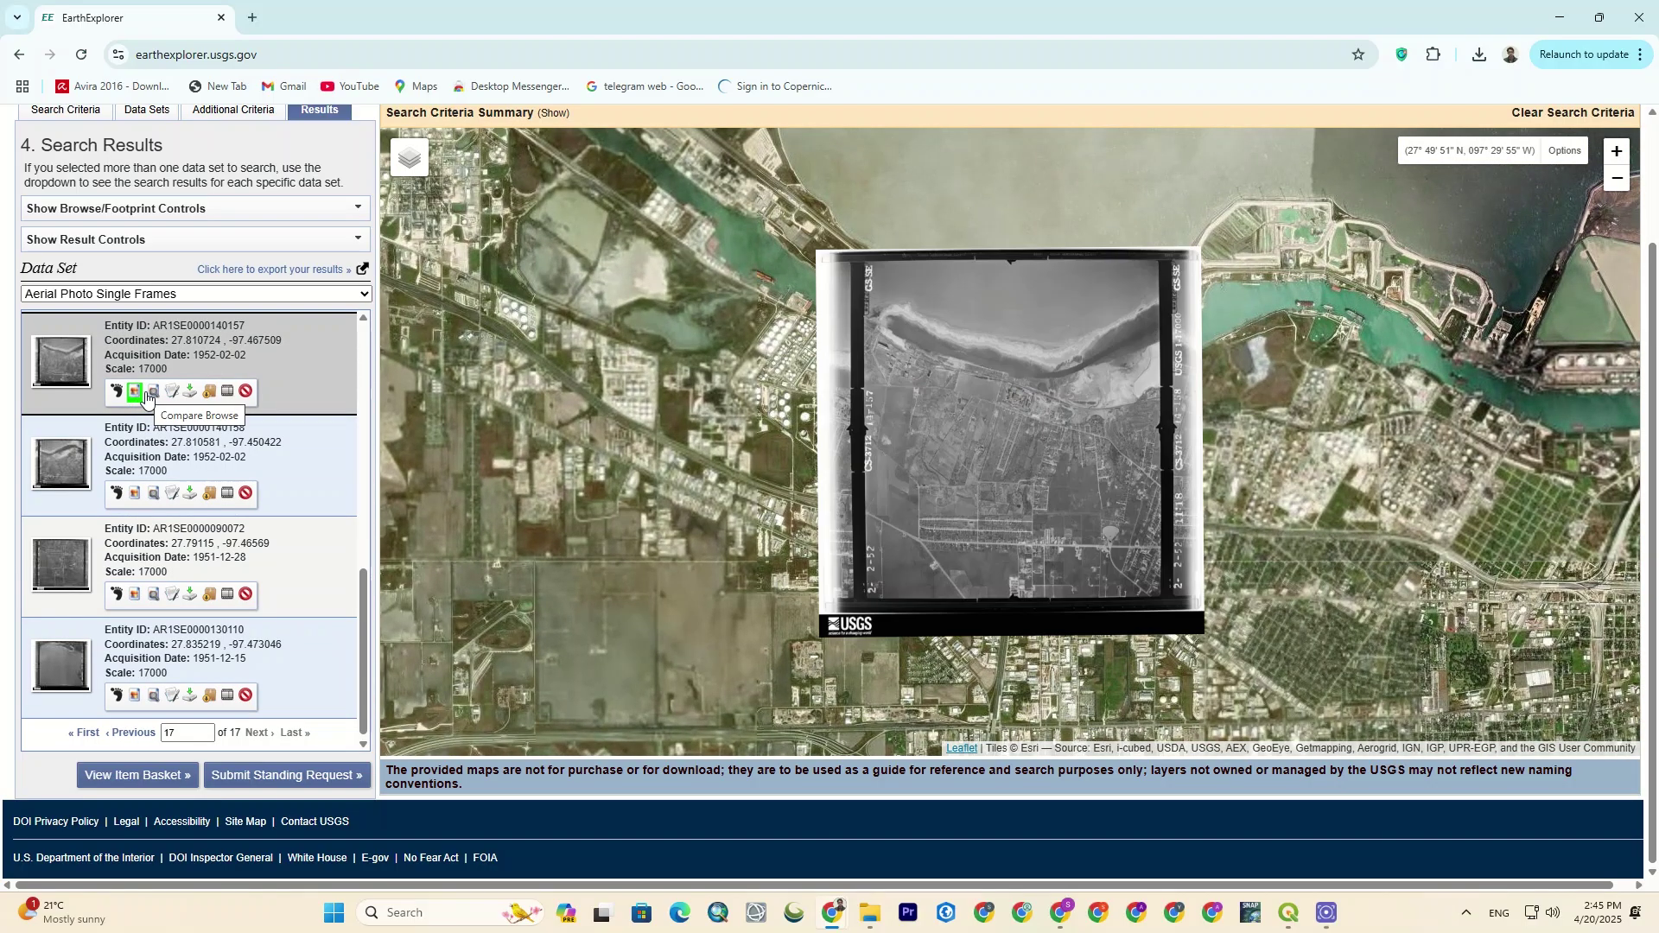
scroll(748, 540, down, 1)
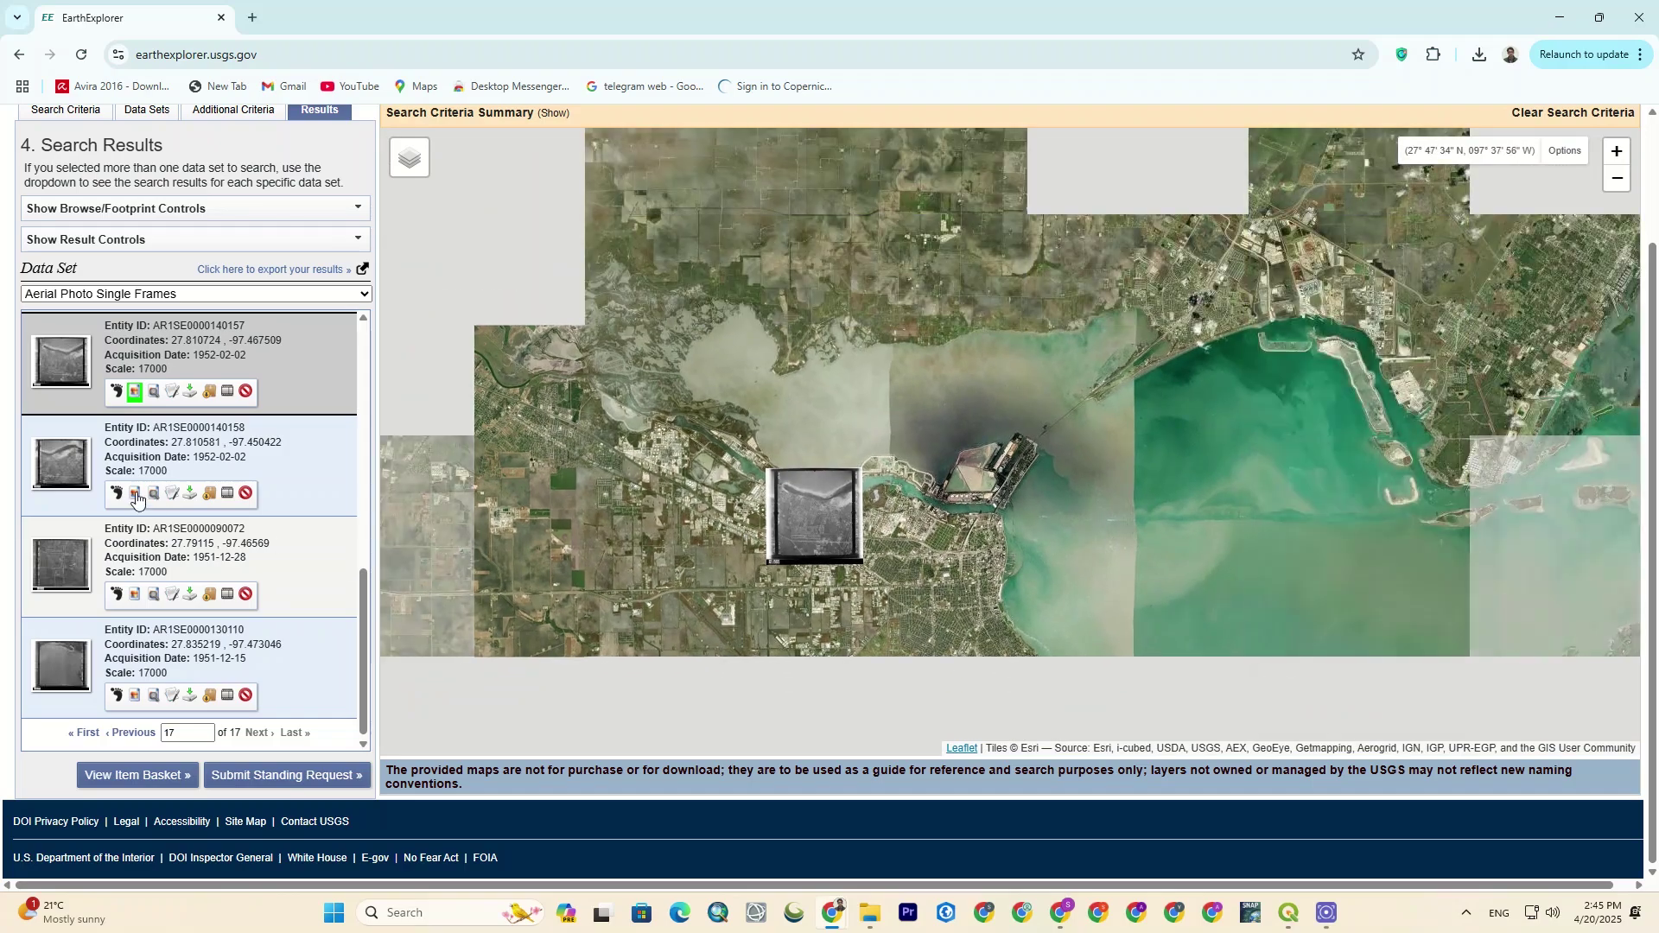
click(135, 493)
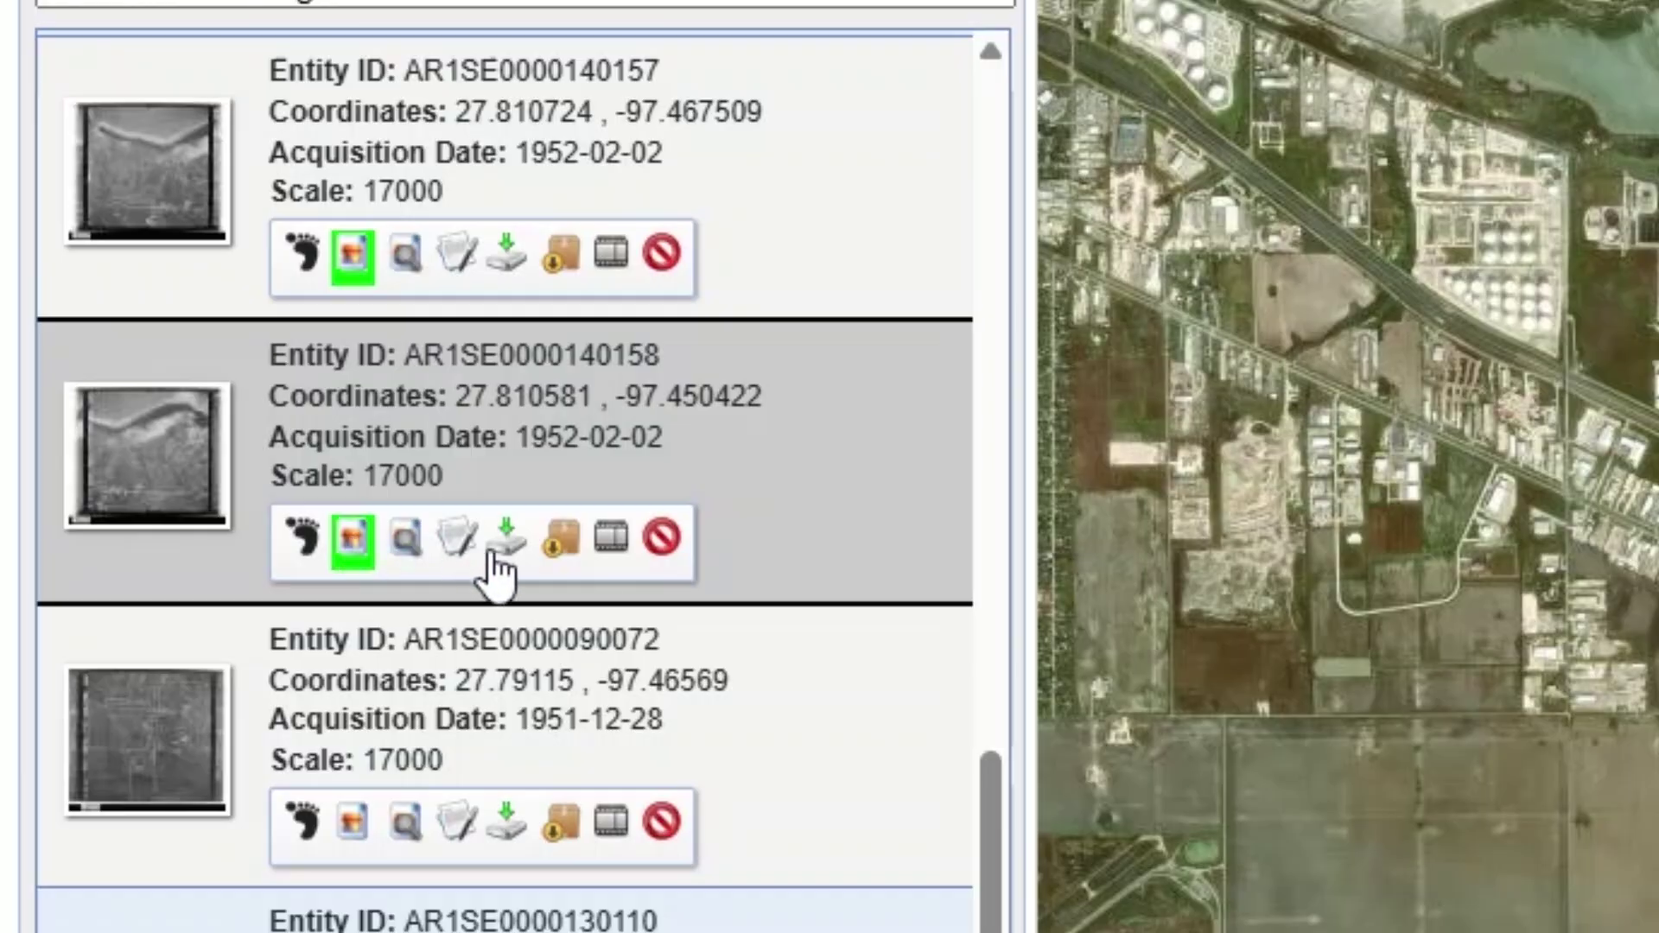
click(191, 494)
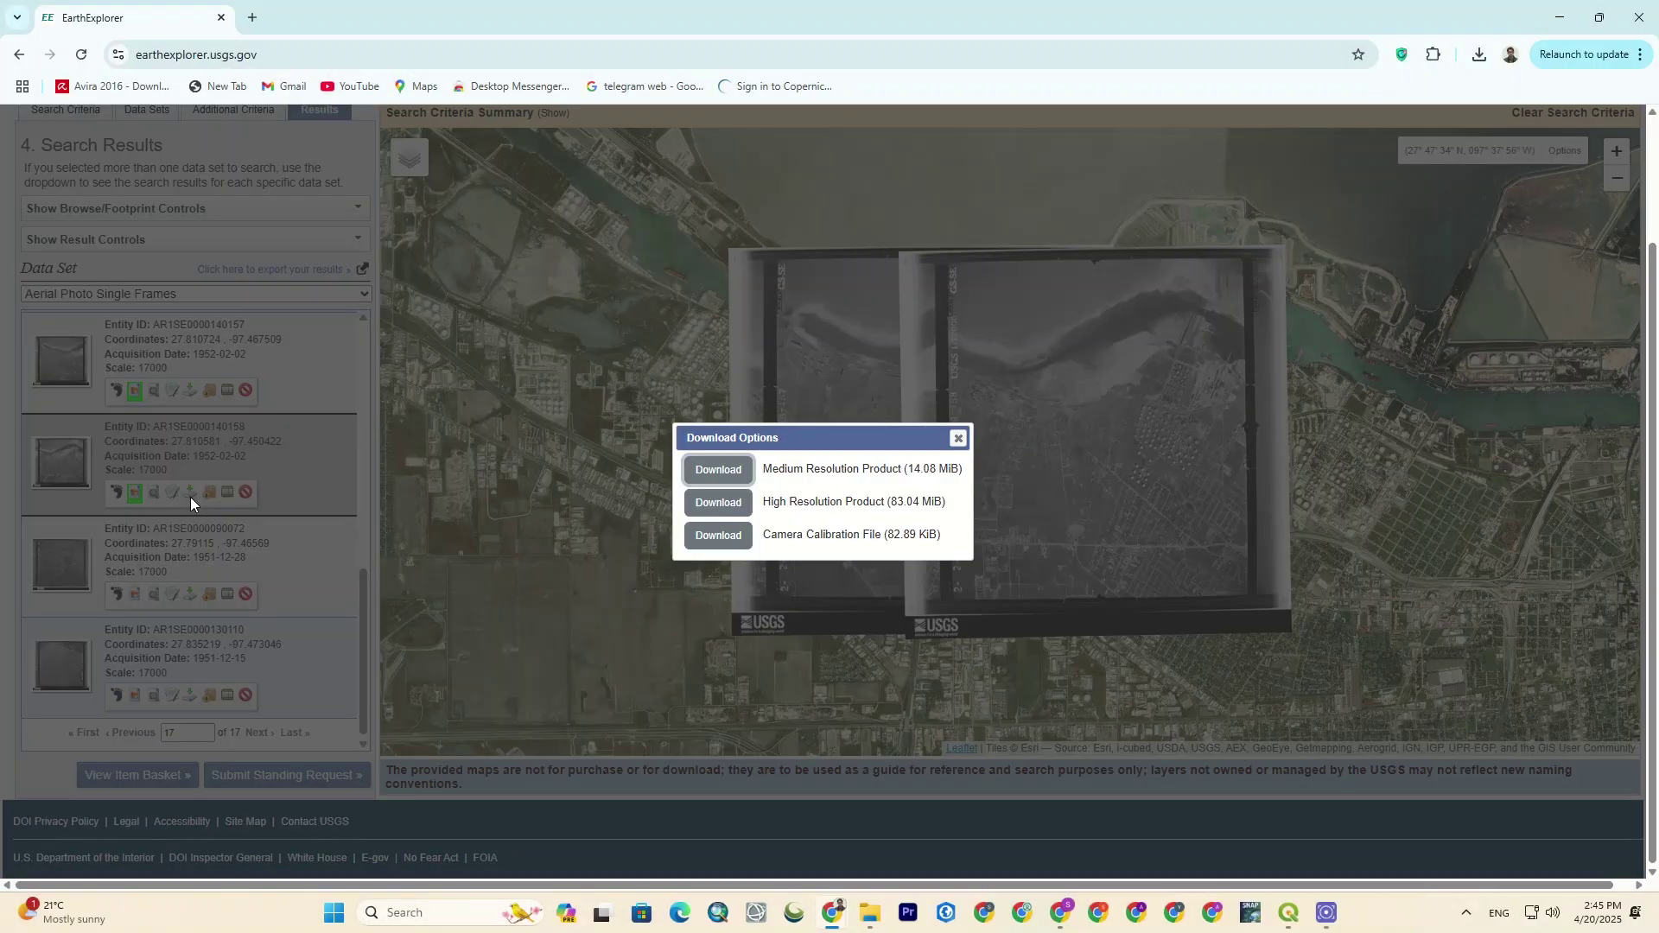
click(731, 510)
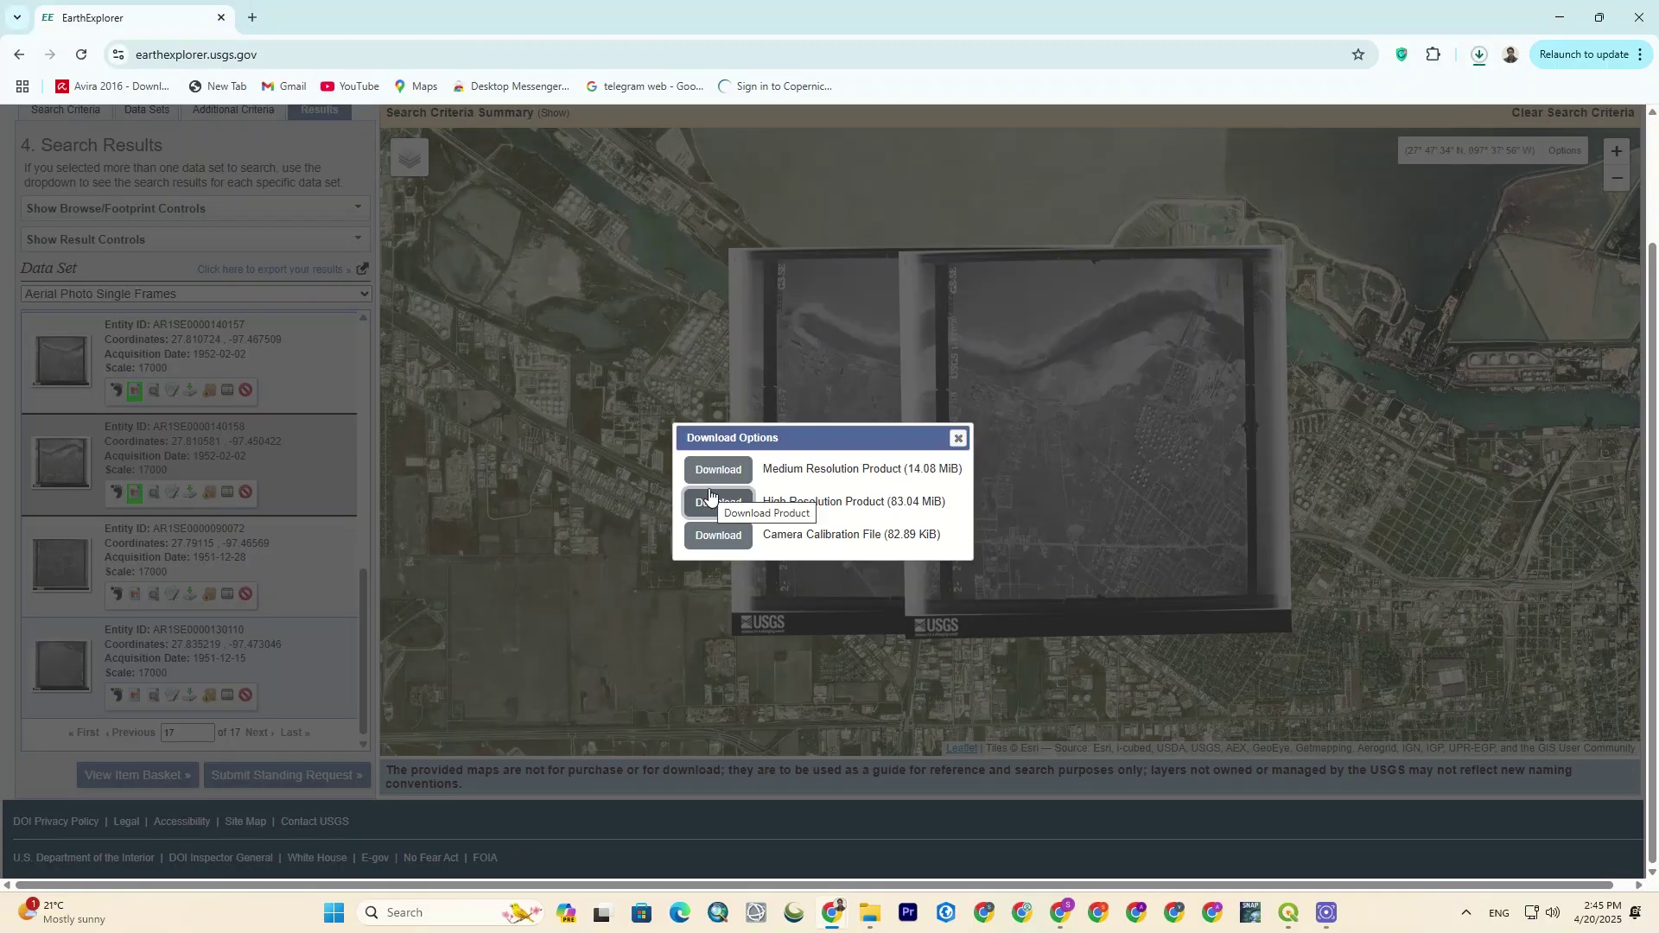
click(958, 438)
click(1479, 54)
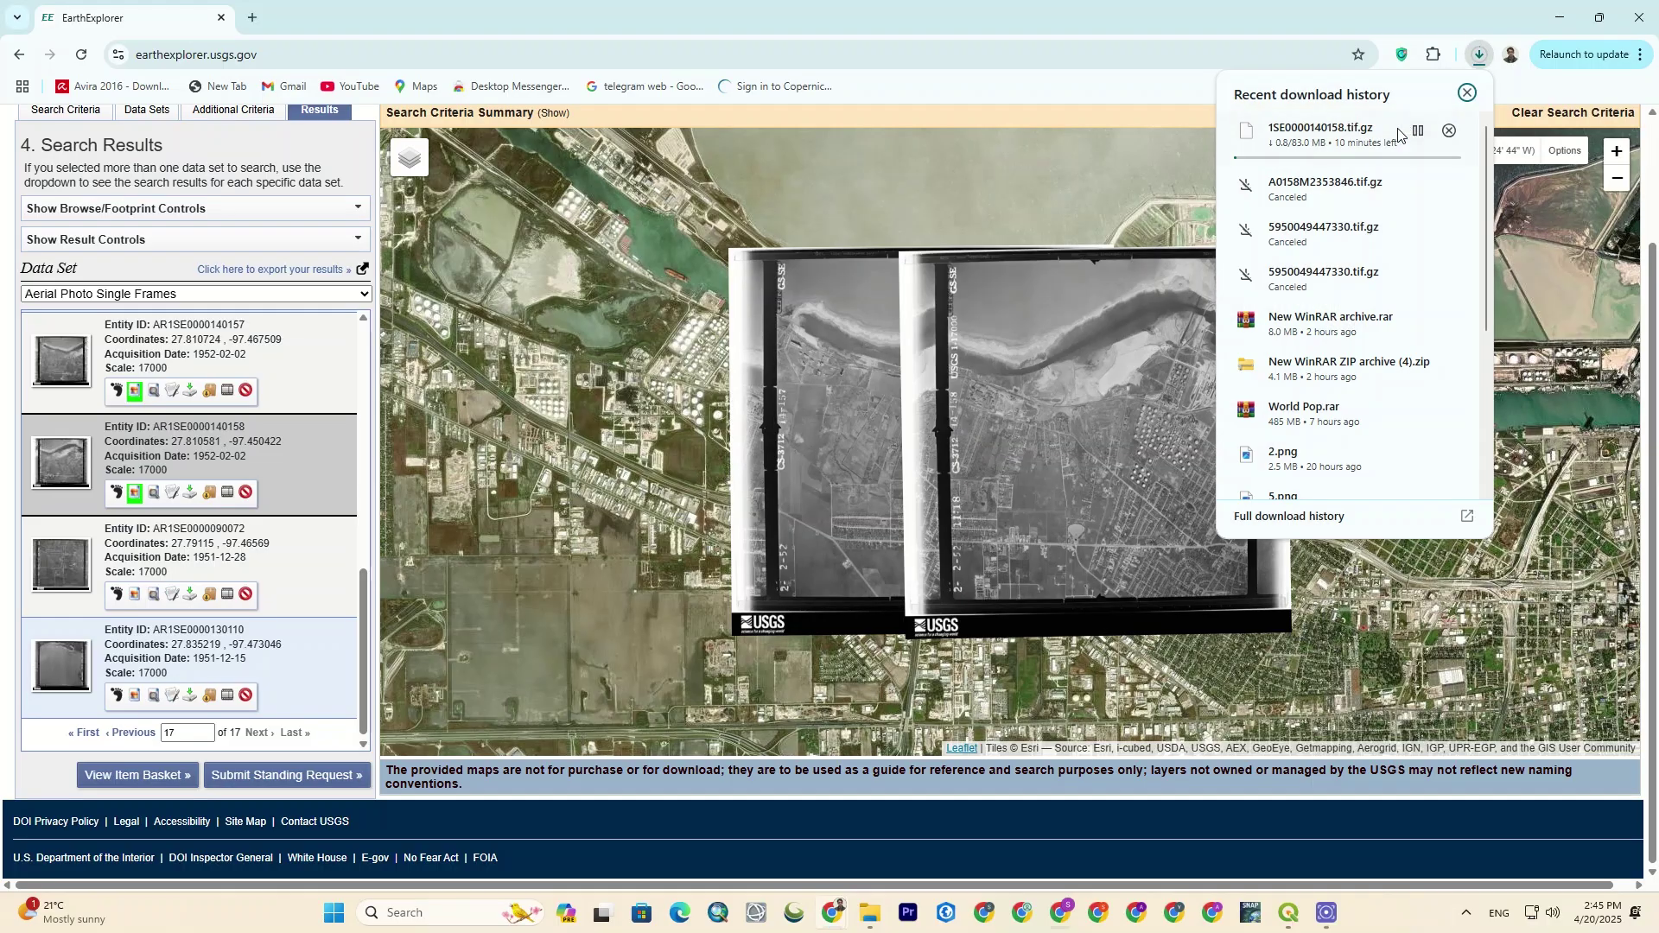
Step: Close the downloads list and clear all coordinates of the search area
click(1207, 205)
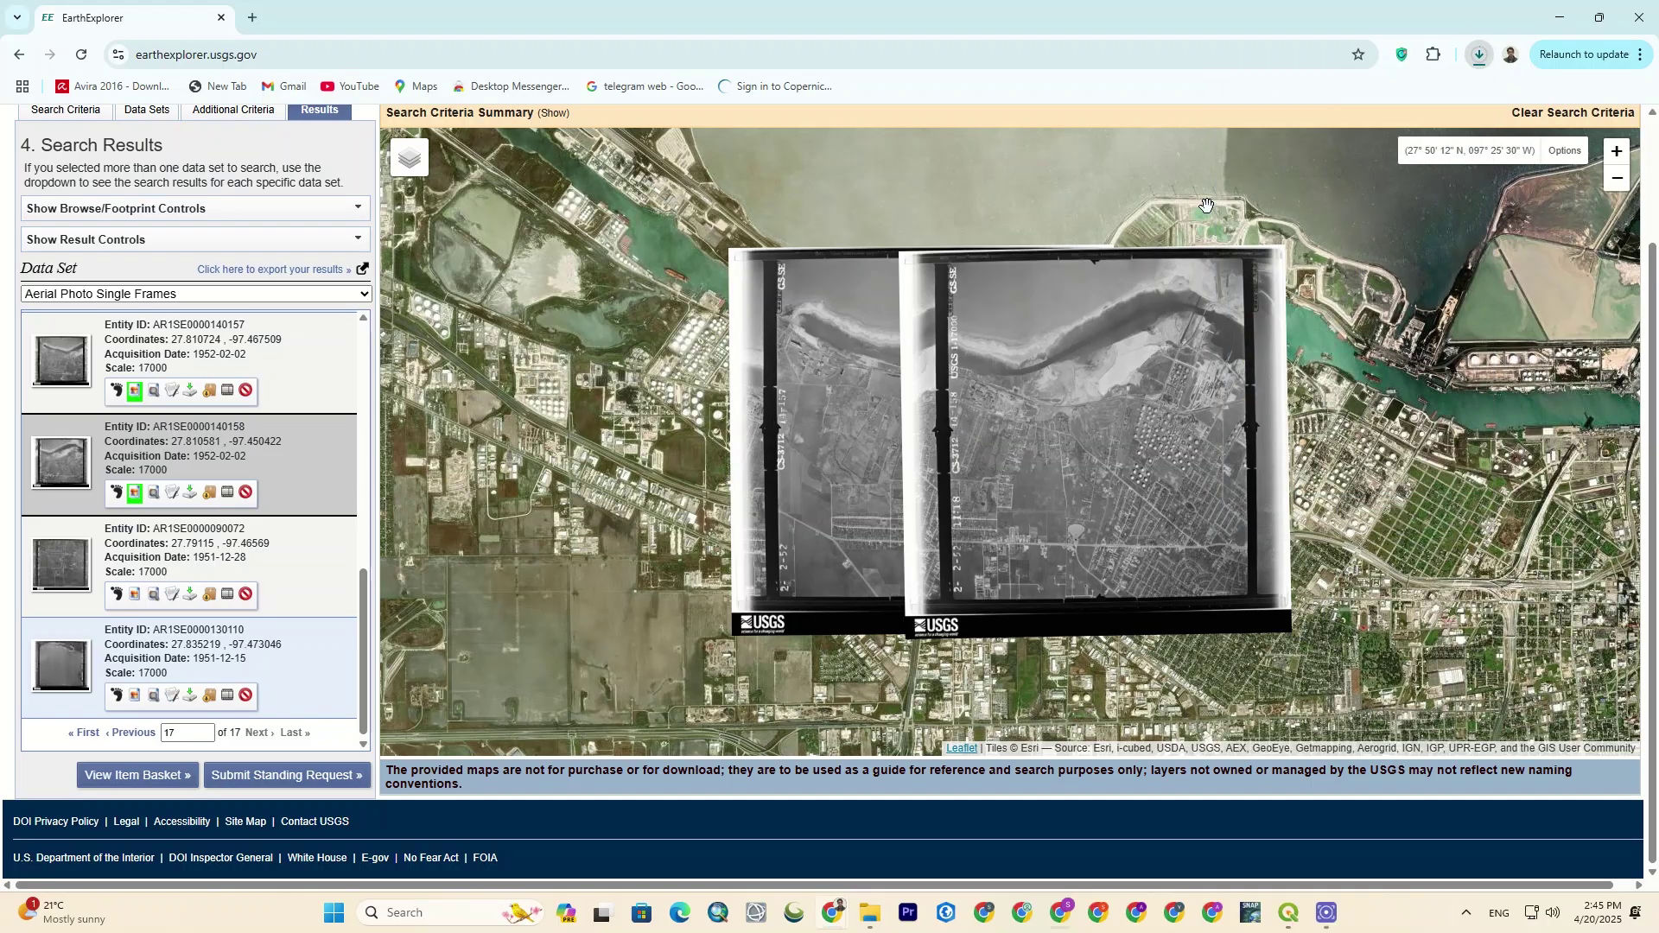
scroll(638, 506, down, 2)
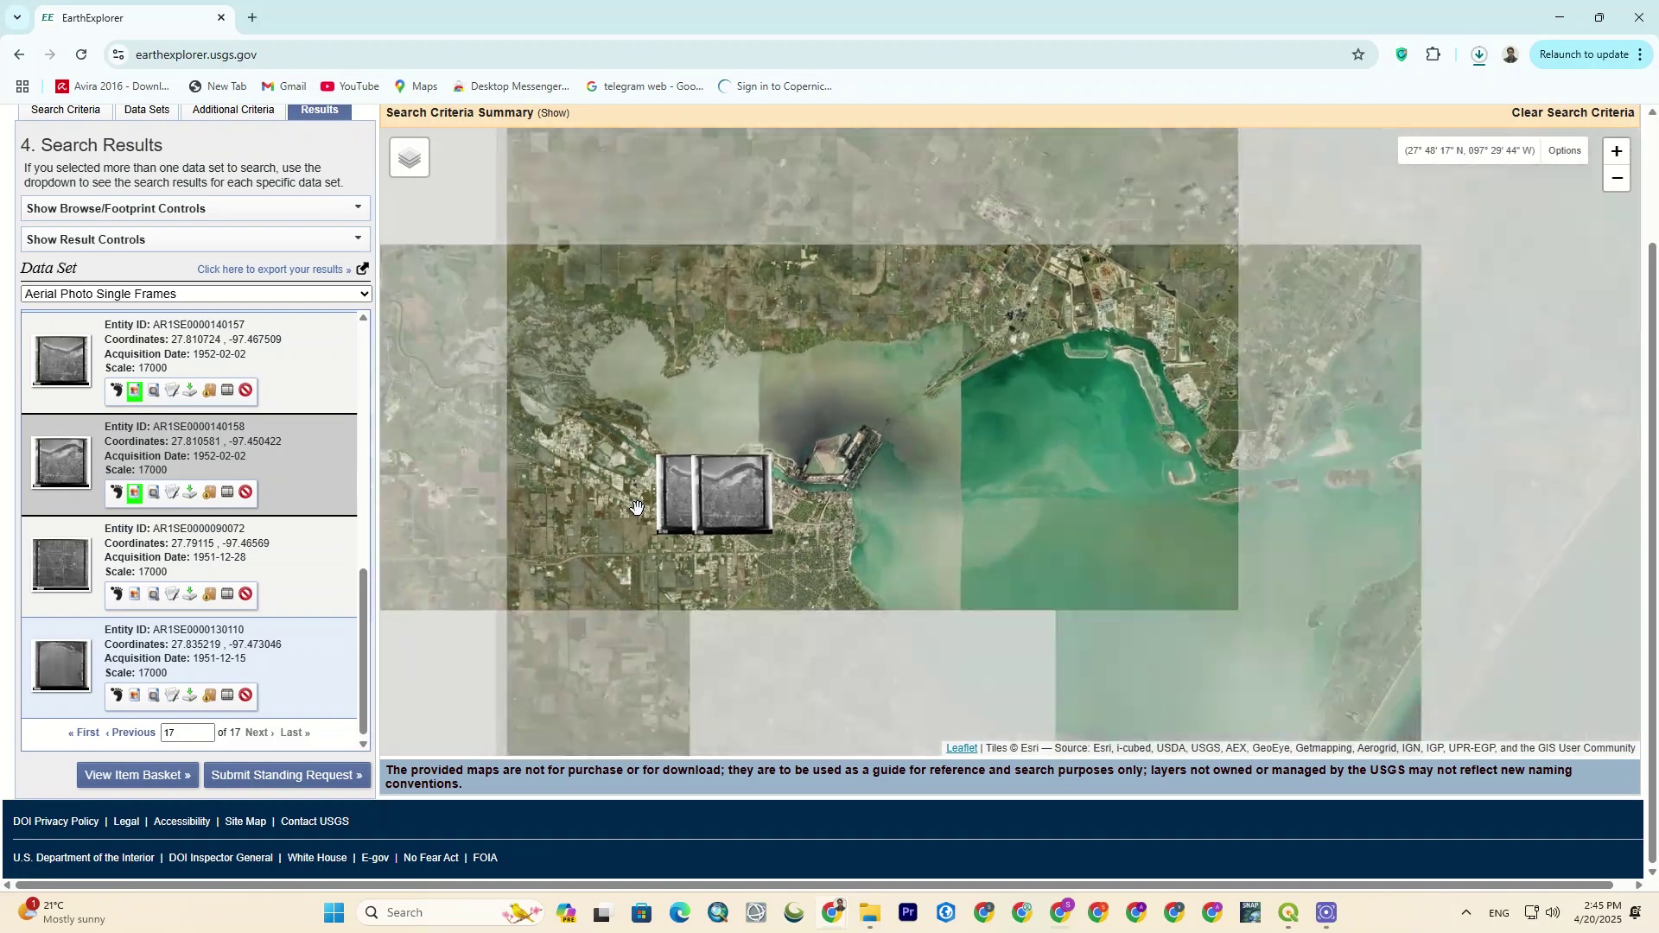
scroll(637, 506, down, 3)
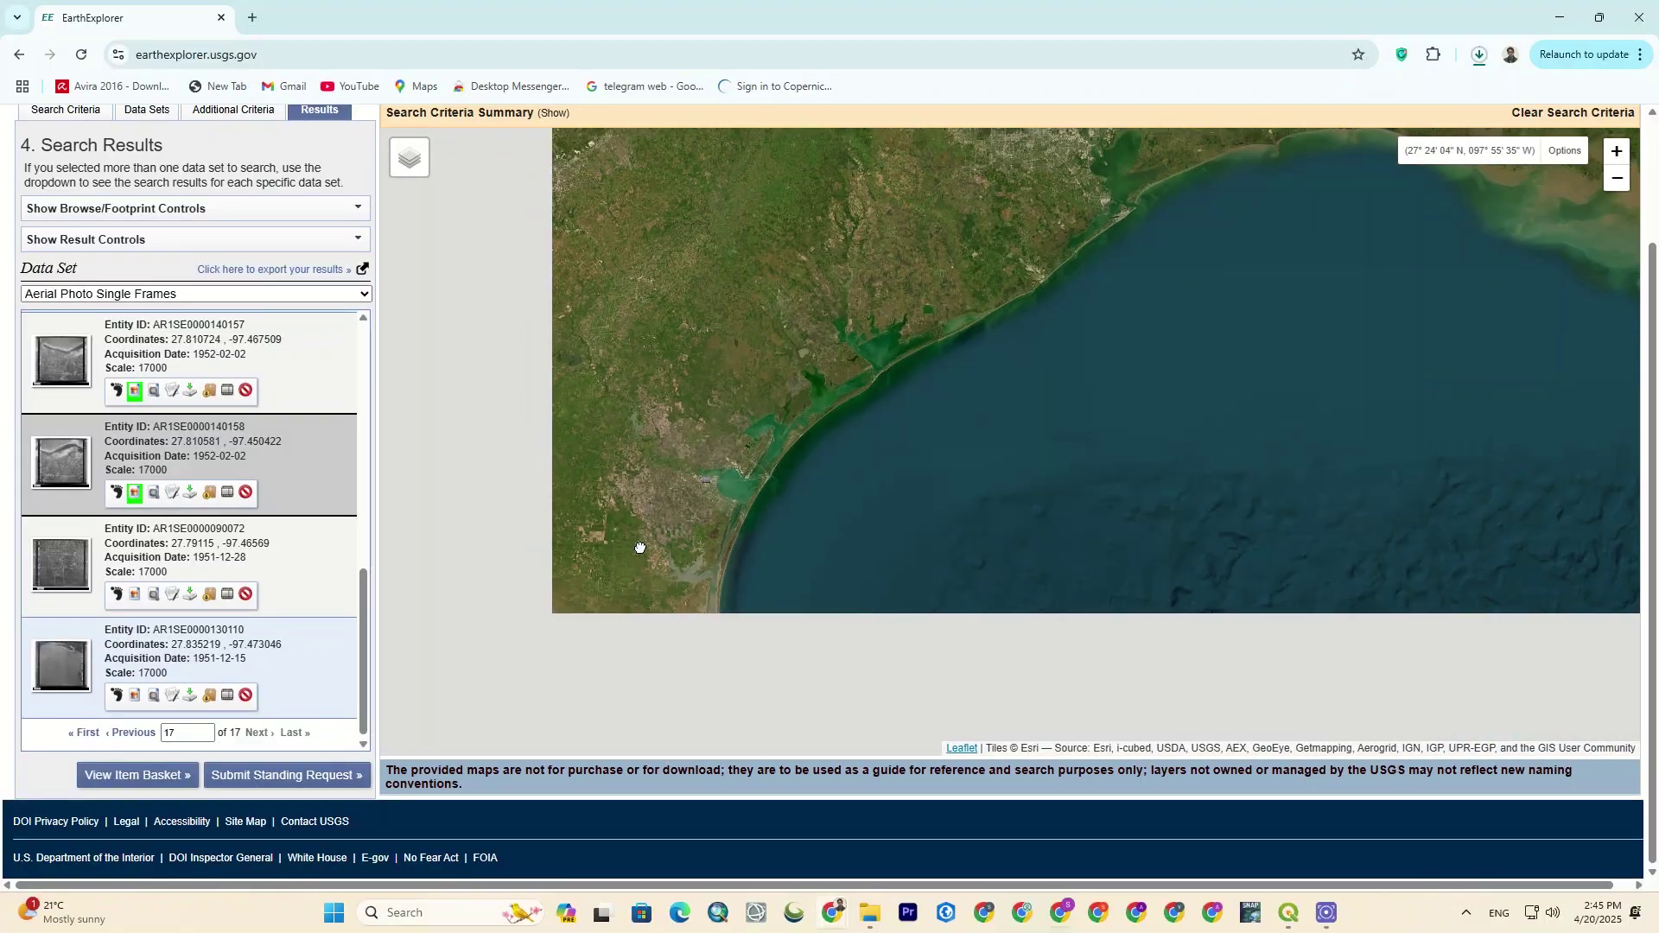
drag(637, 548, 1152, 467)
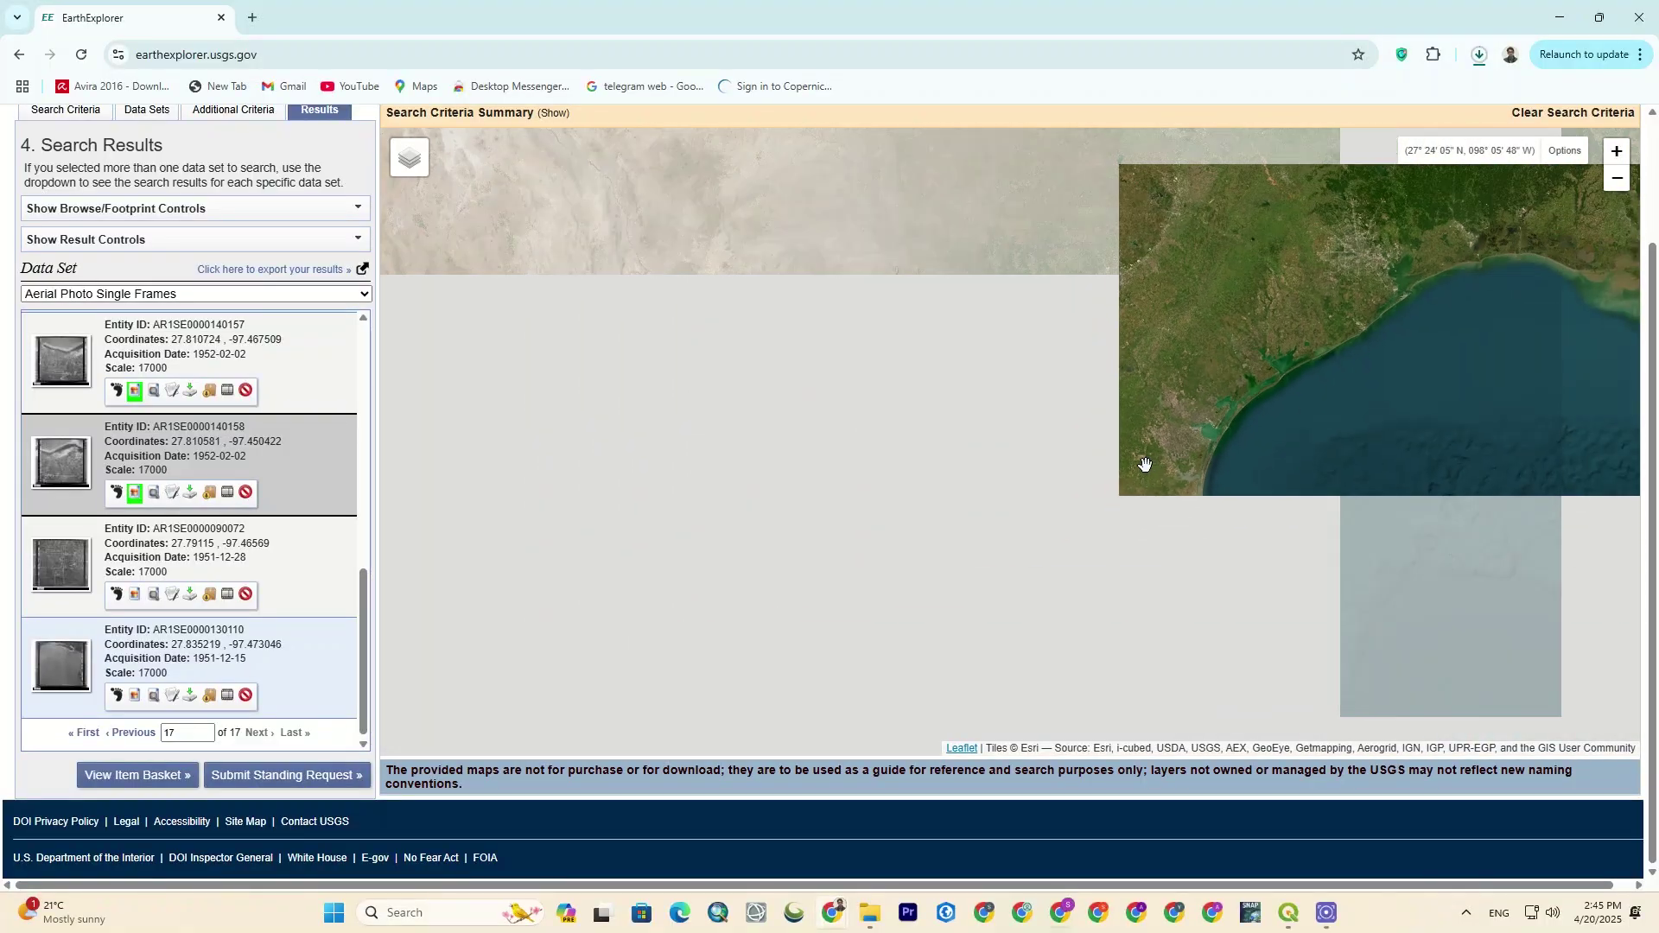
click(64, 110)
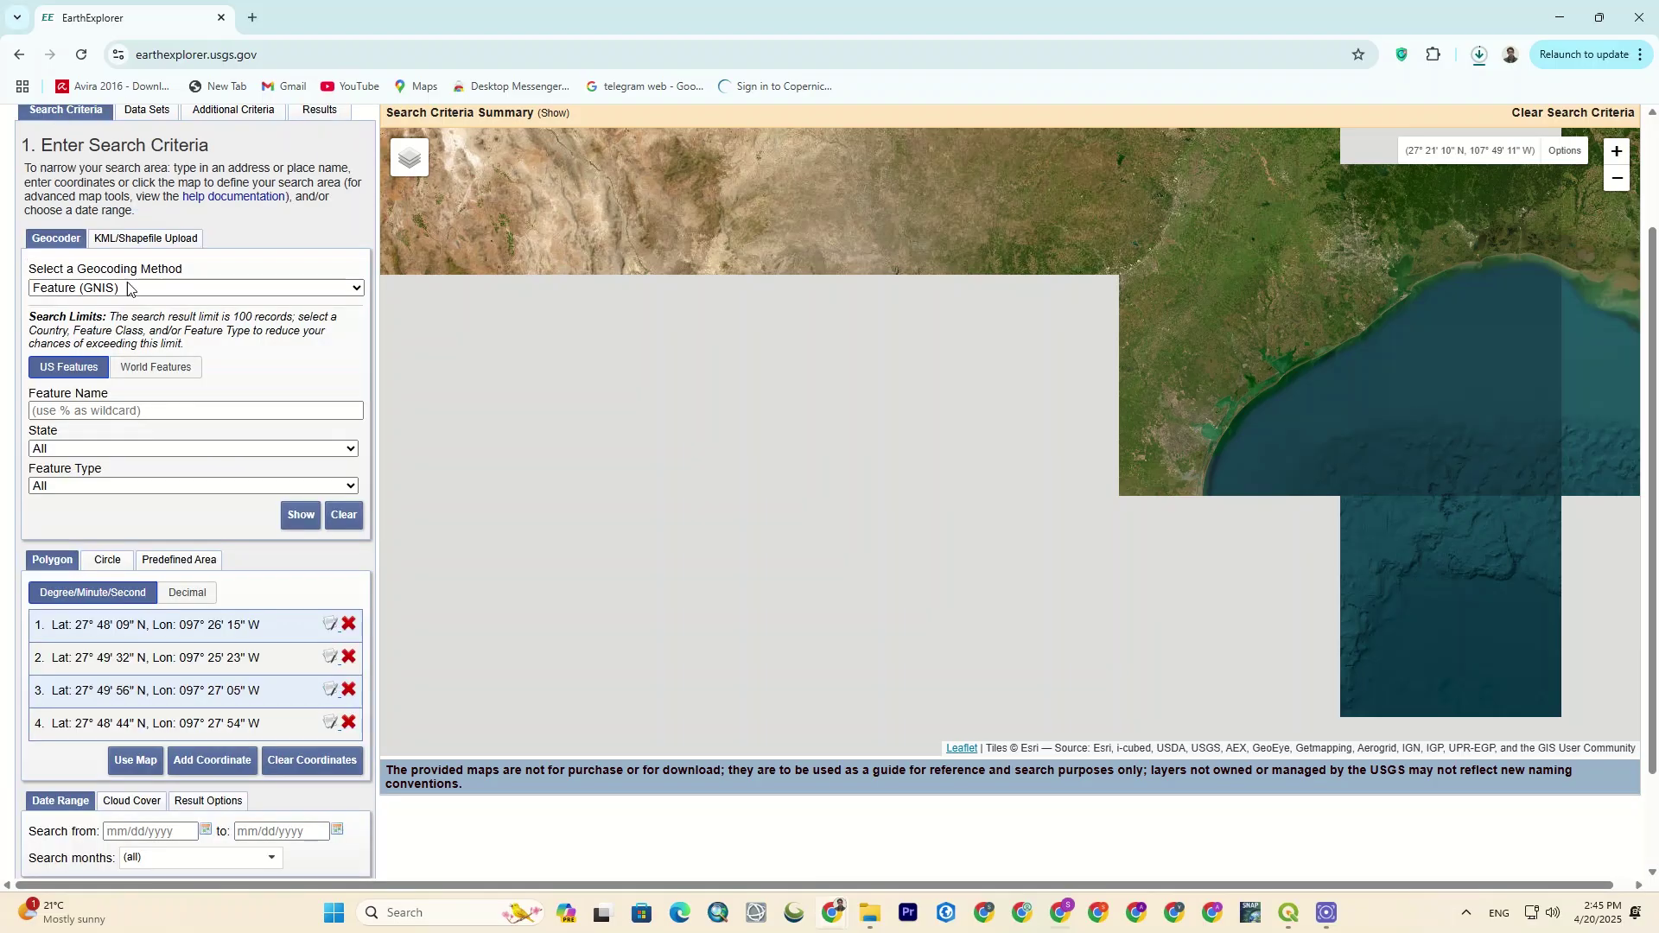
click(349, 691)
click(351, 625)
click(349, 624)
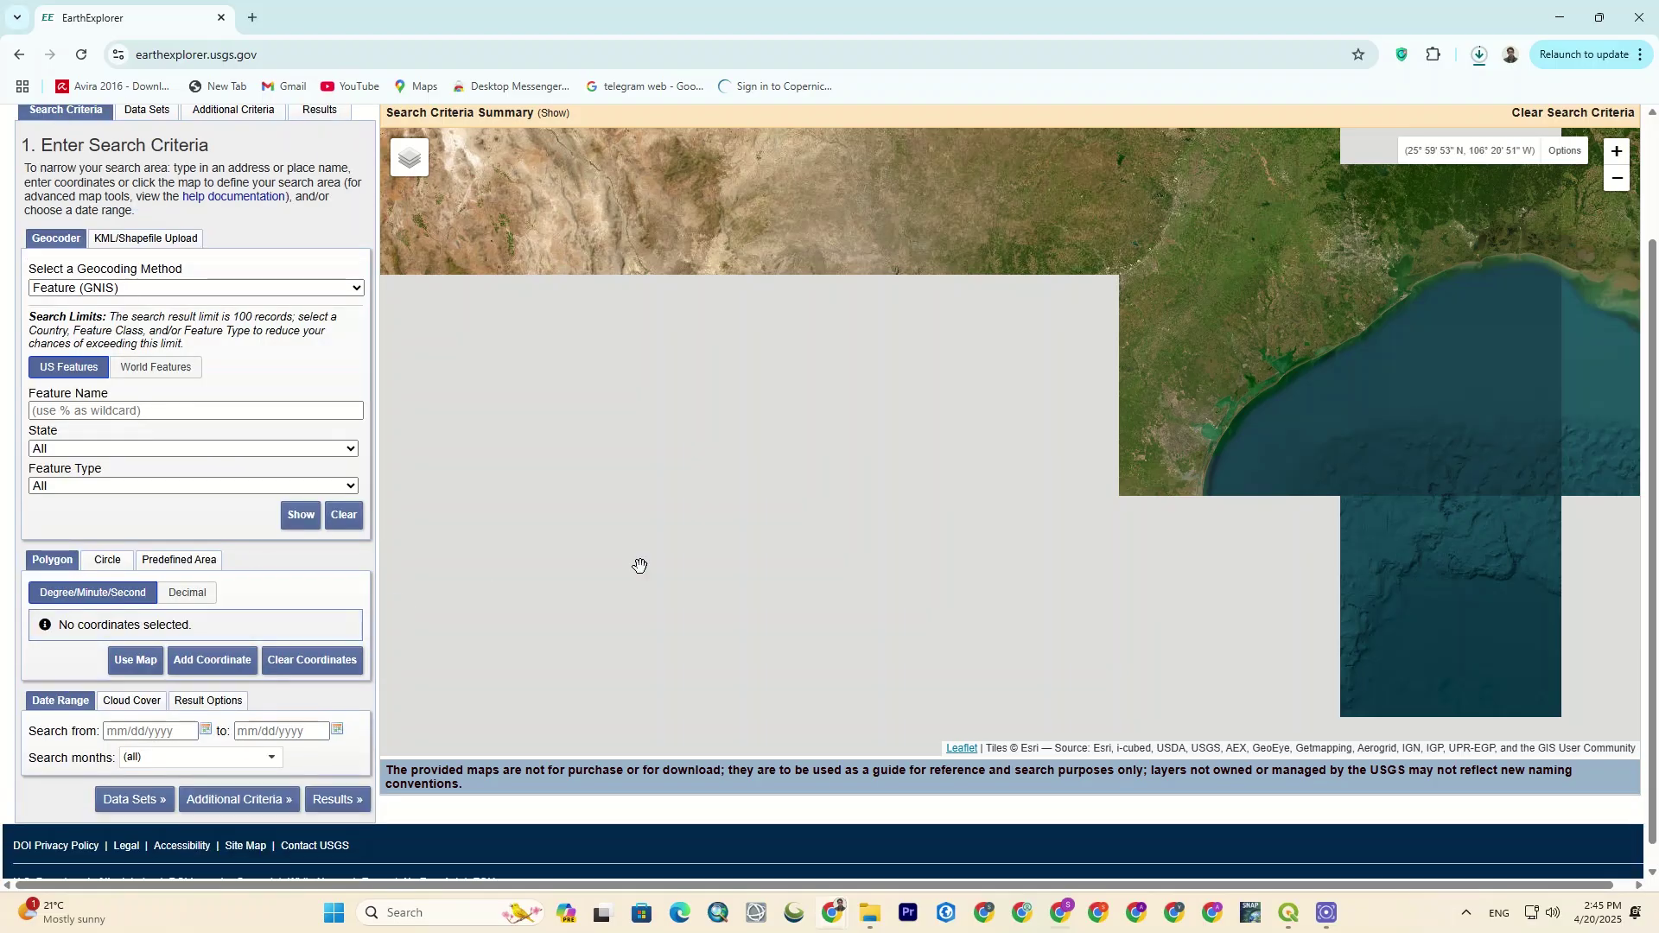
Step: Pan the map from the US east to the Caspian Sea and show the Data Sets list
scroll(741, 593, down, 1)
drag(1318, 450, 1048, 656)
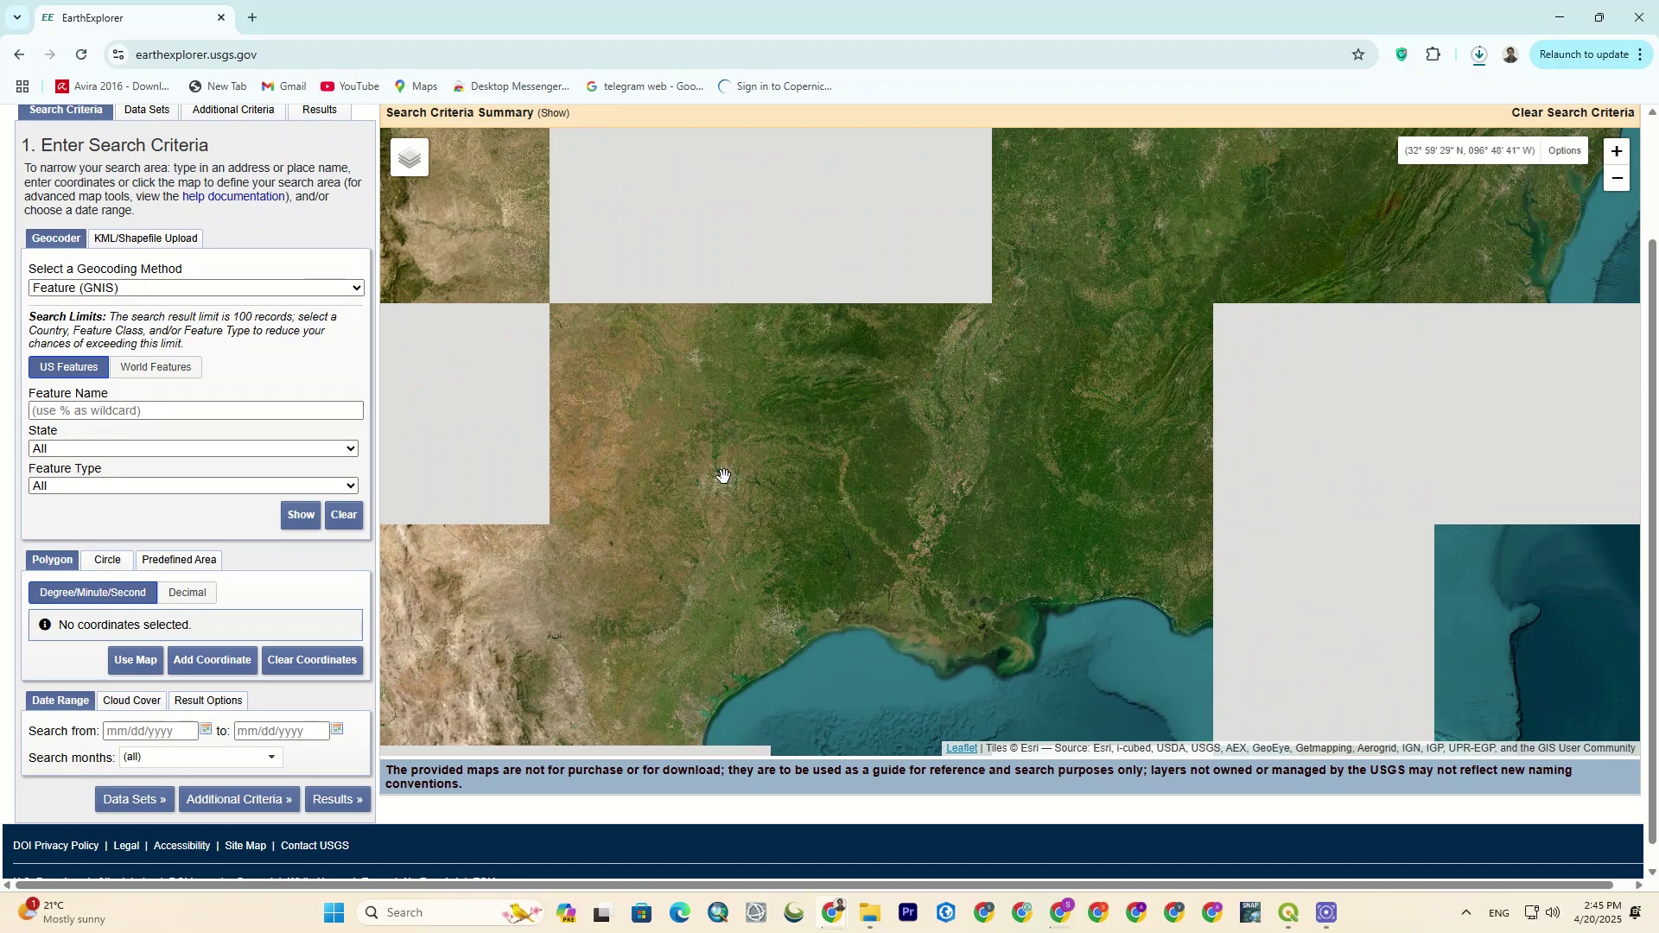
click(1479, 54)
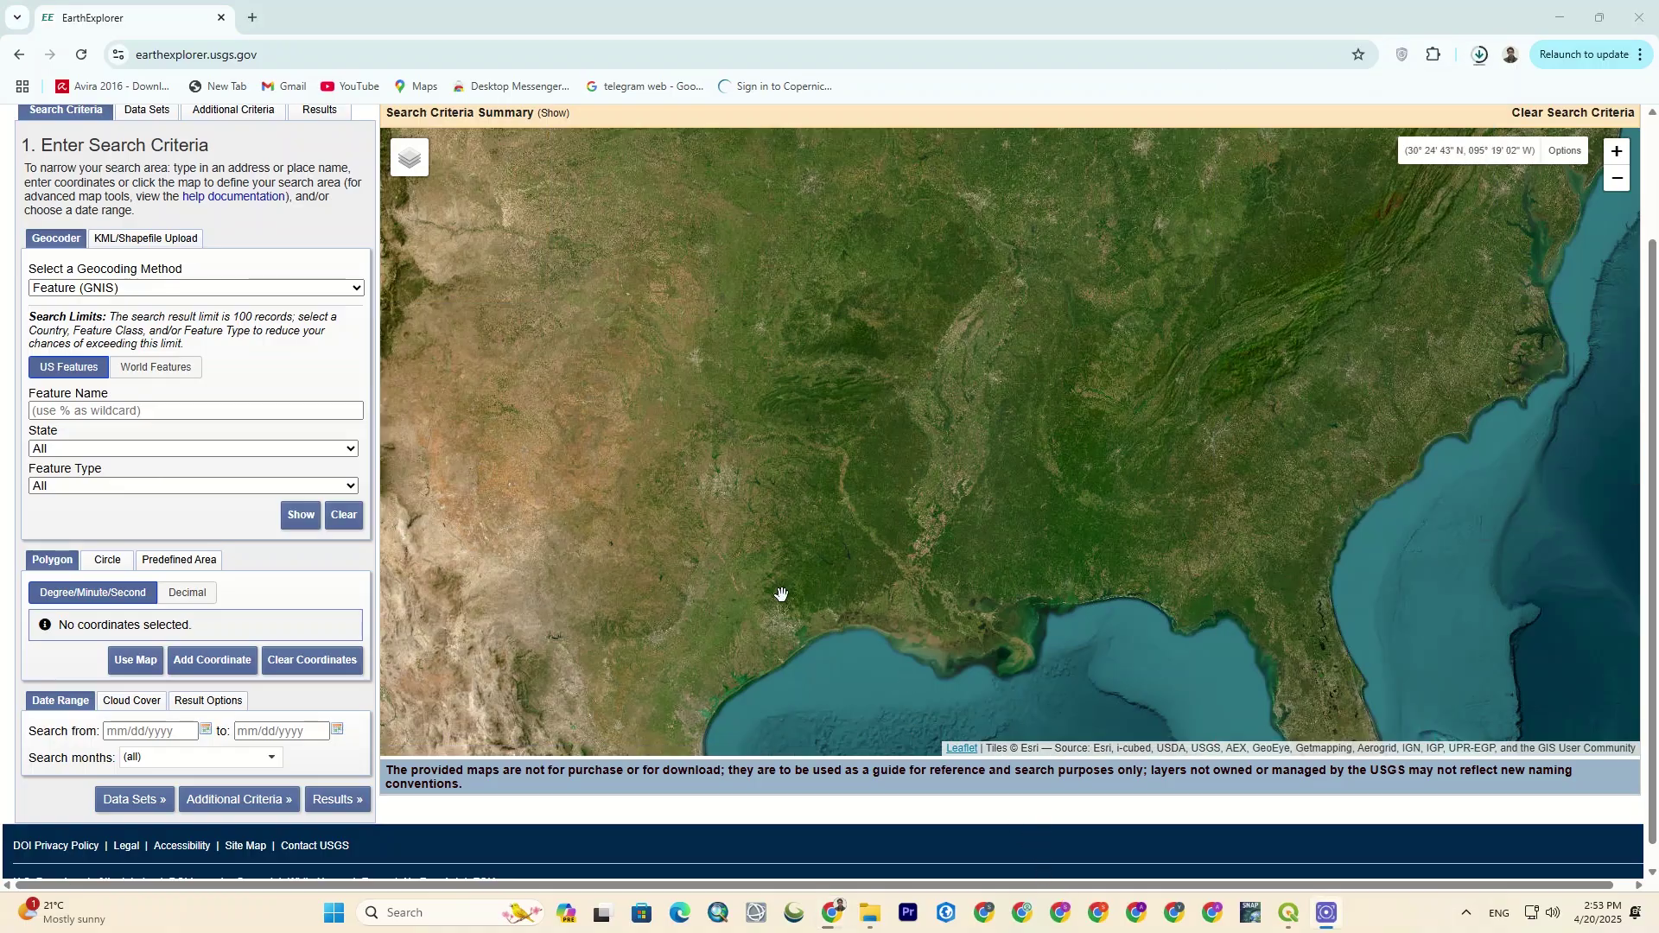
drag(778, 593, 877, 508)
scroll(842, 489, down, 1)
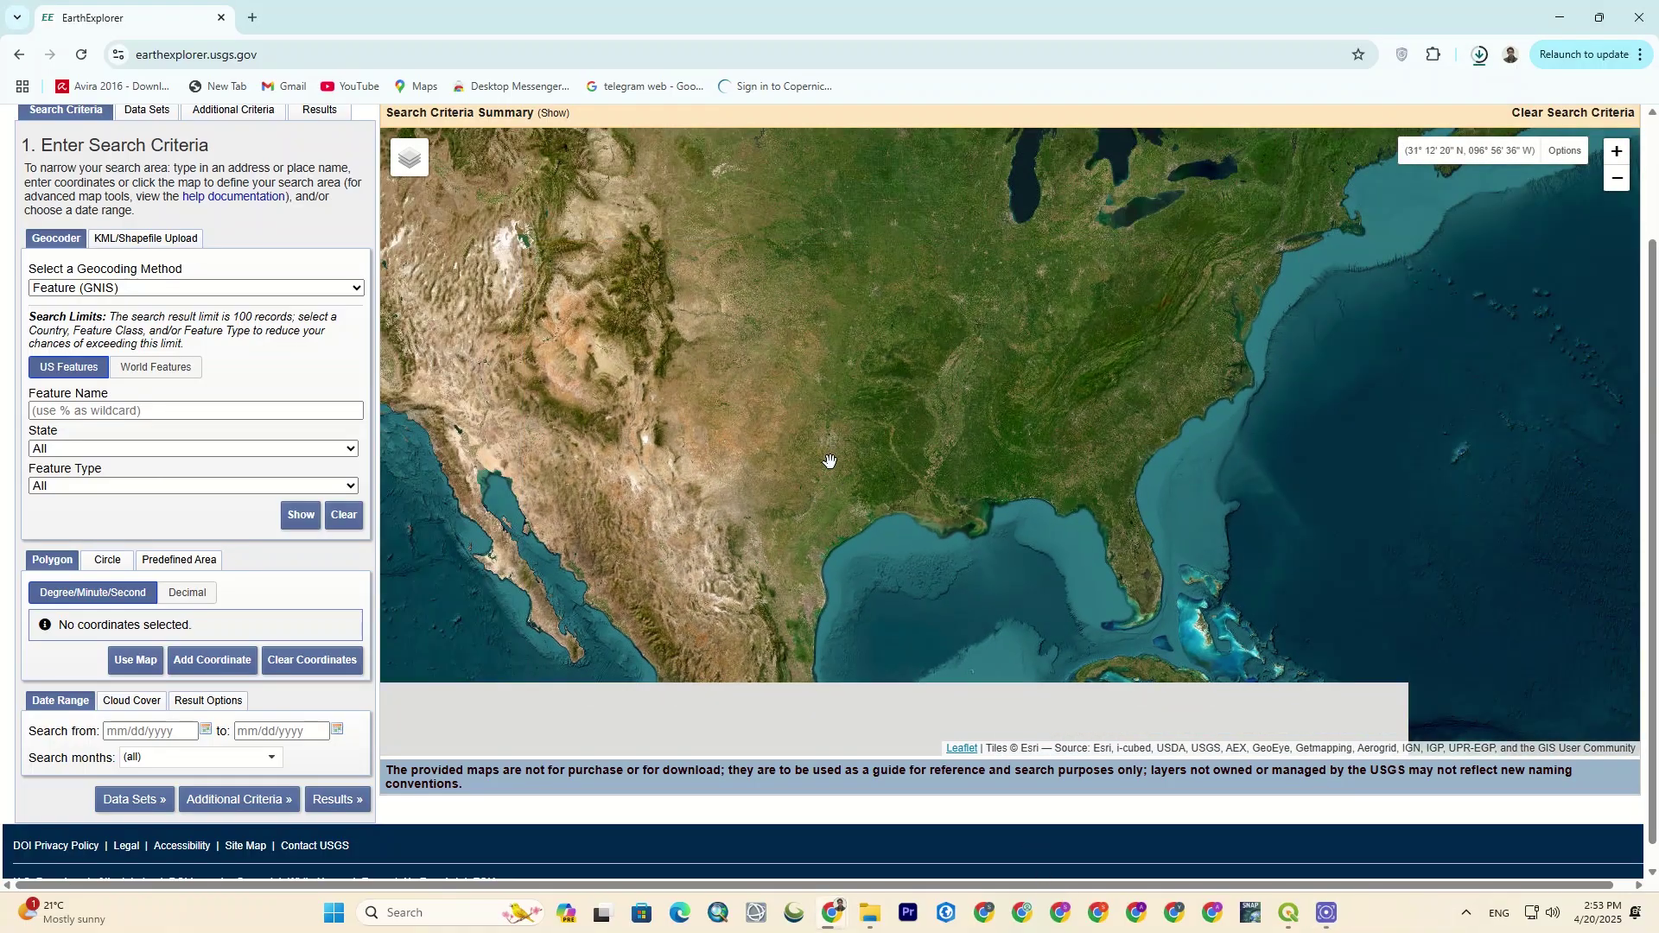
drag(1425, 501, 511, 529)
drag(1259, 482, 413, 483)
drag(1247, 390, 539, 382)
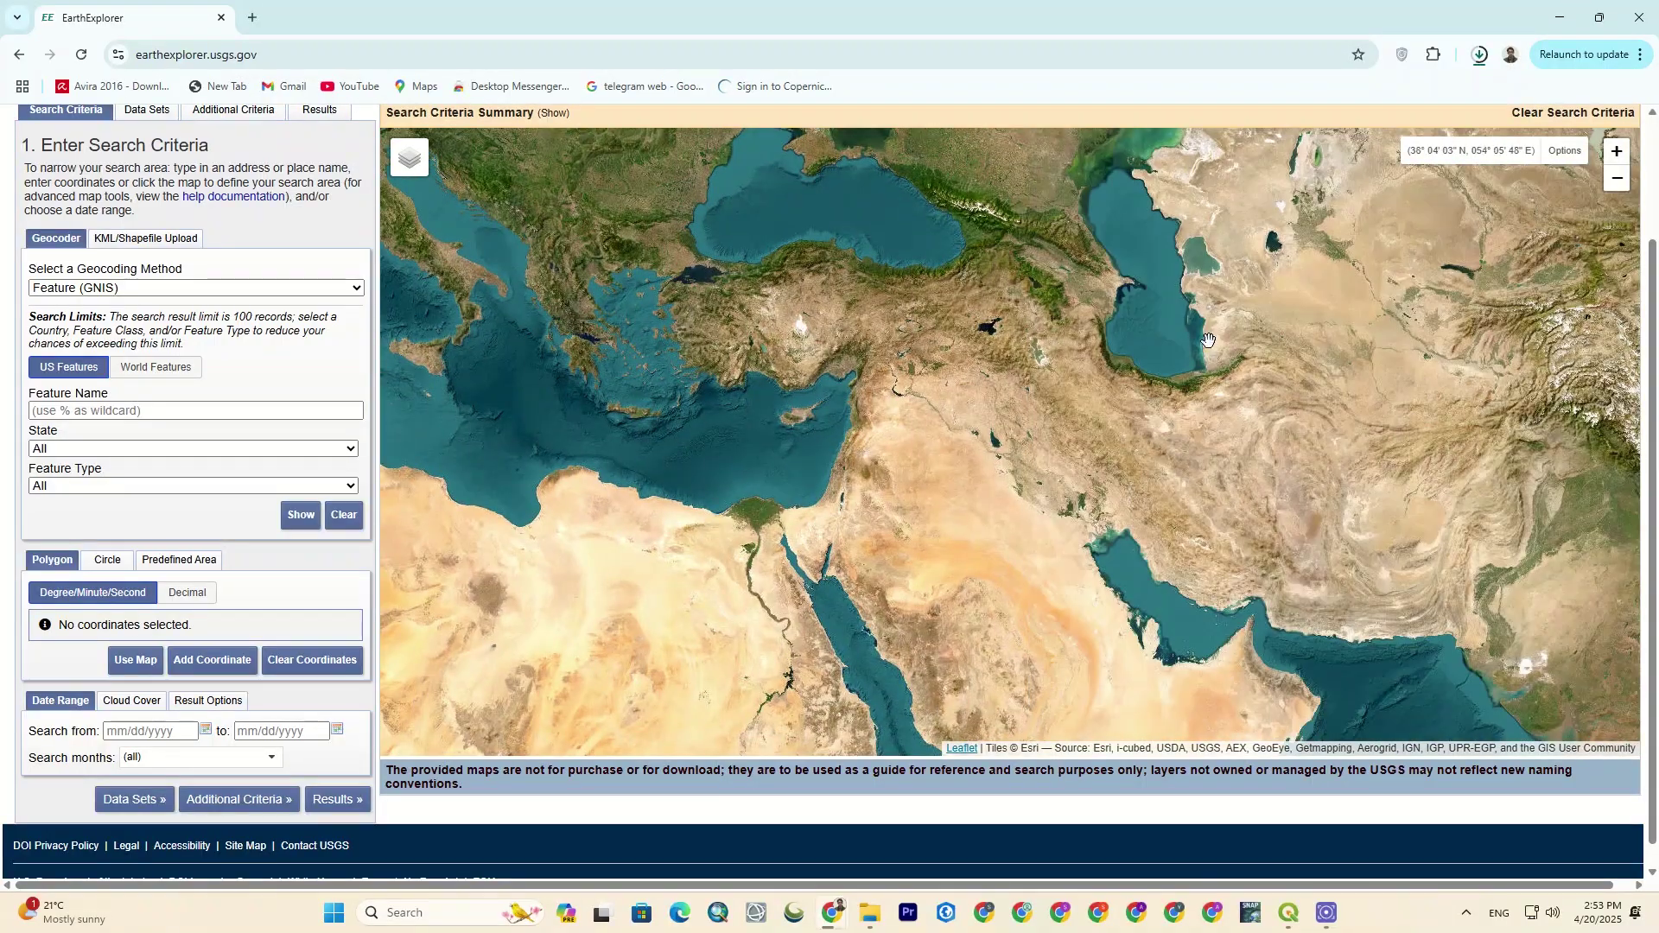
click(147, 113)
Step: Check the Aerial Photo Single Frames dataset and zoom the map onto the footprints south of the Caspian Sea
click(87, 442)
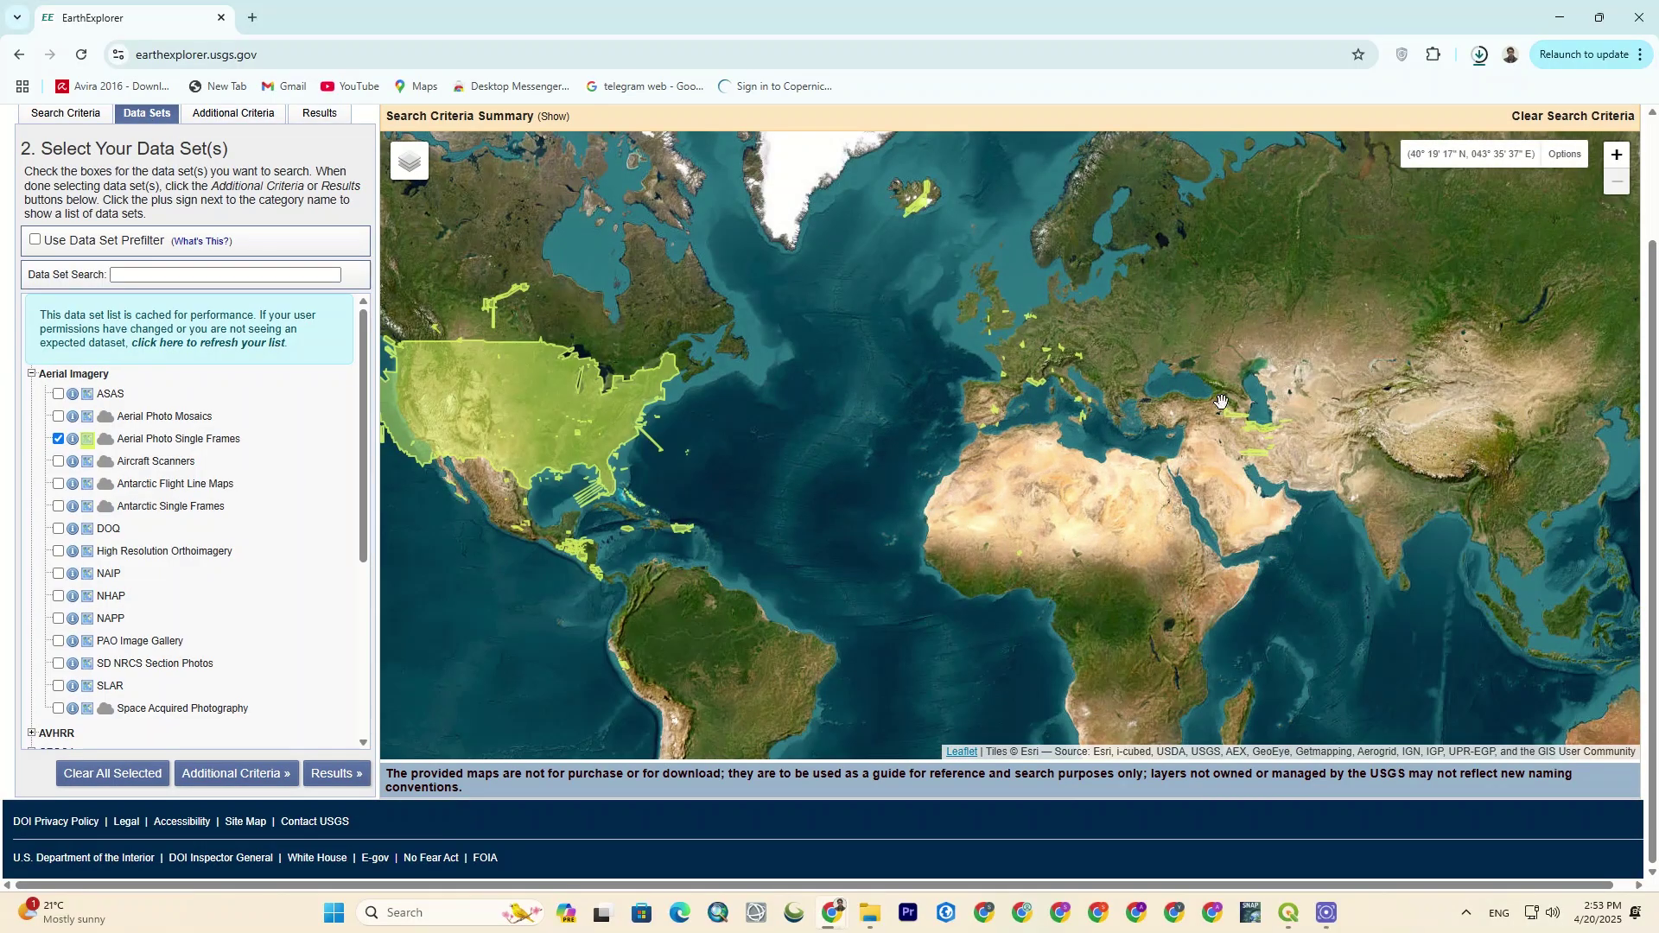
scroll(1221, 402, up, 4)
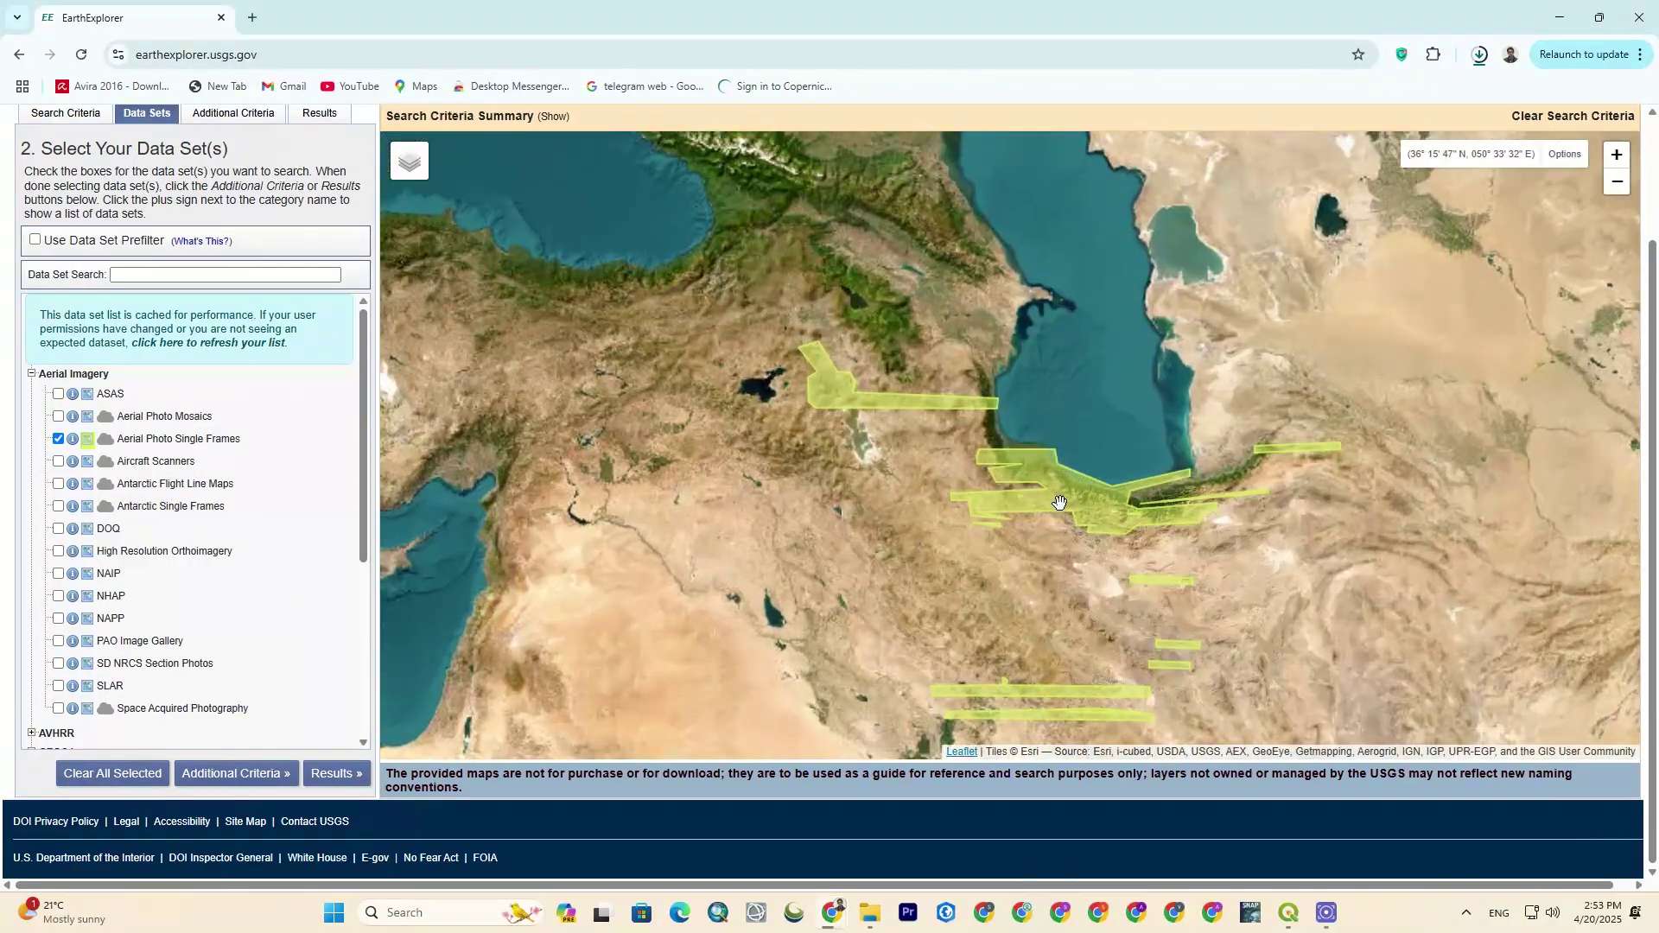
scroll(1059, 503, up, 1)
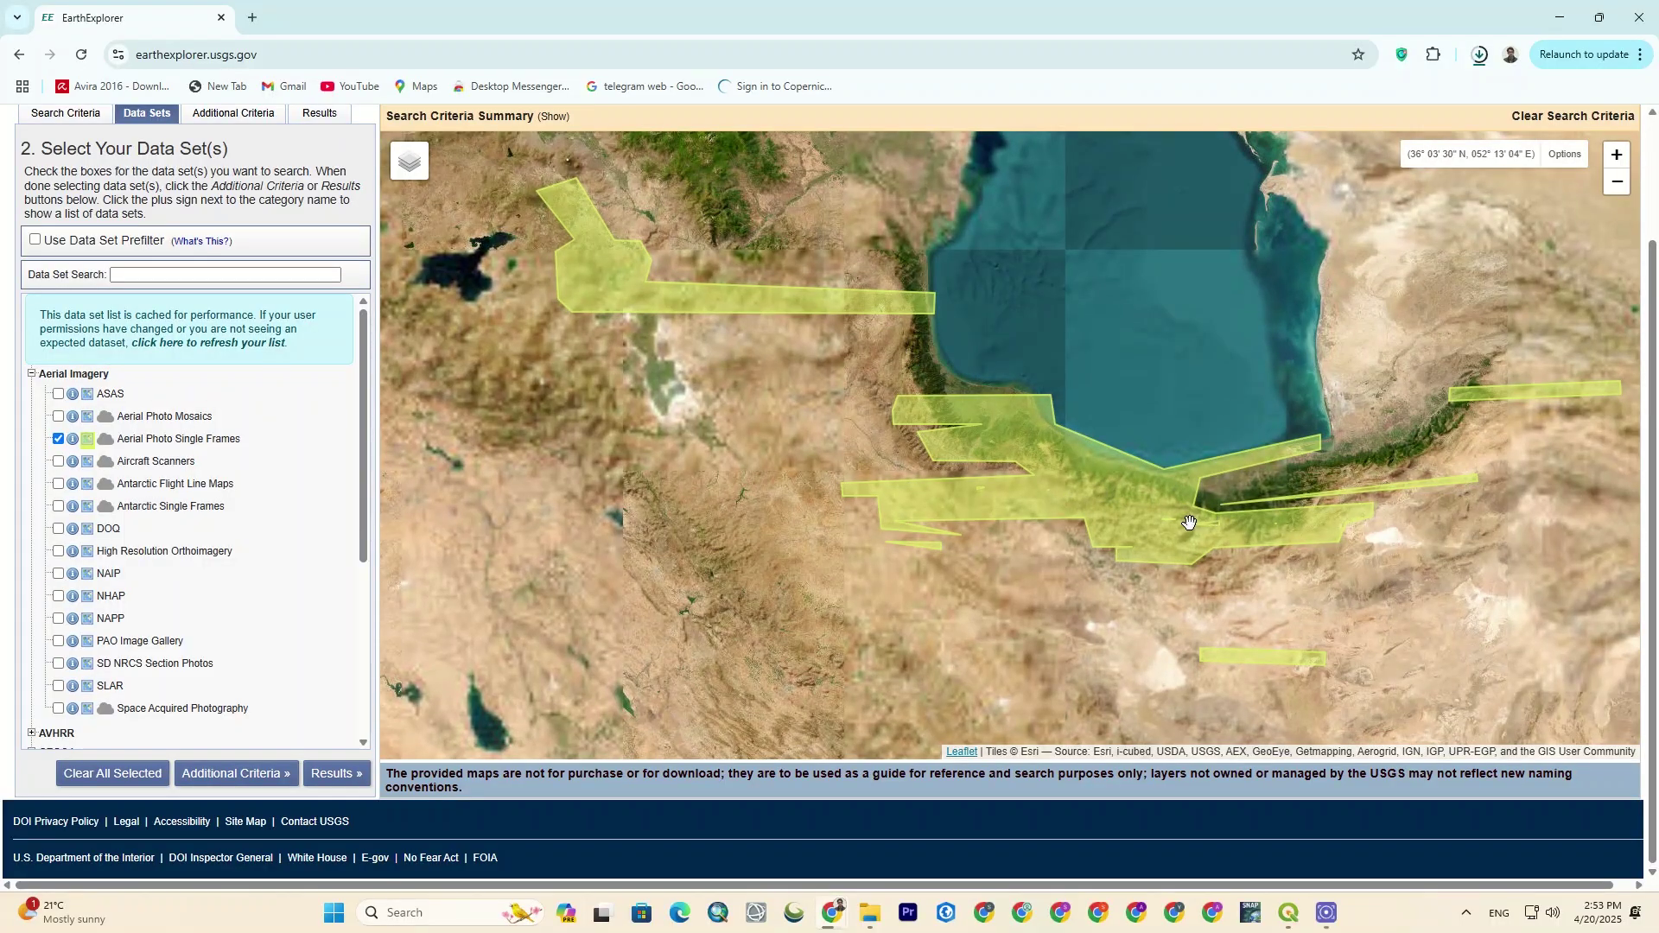
scroll(1115, 476, up, 1)
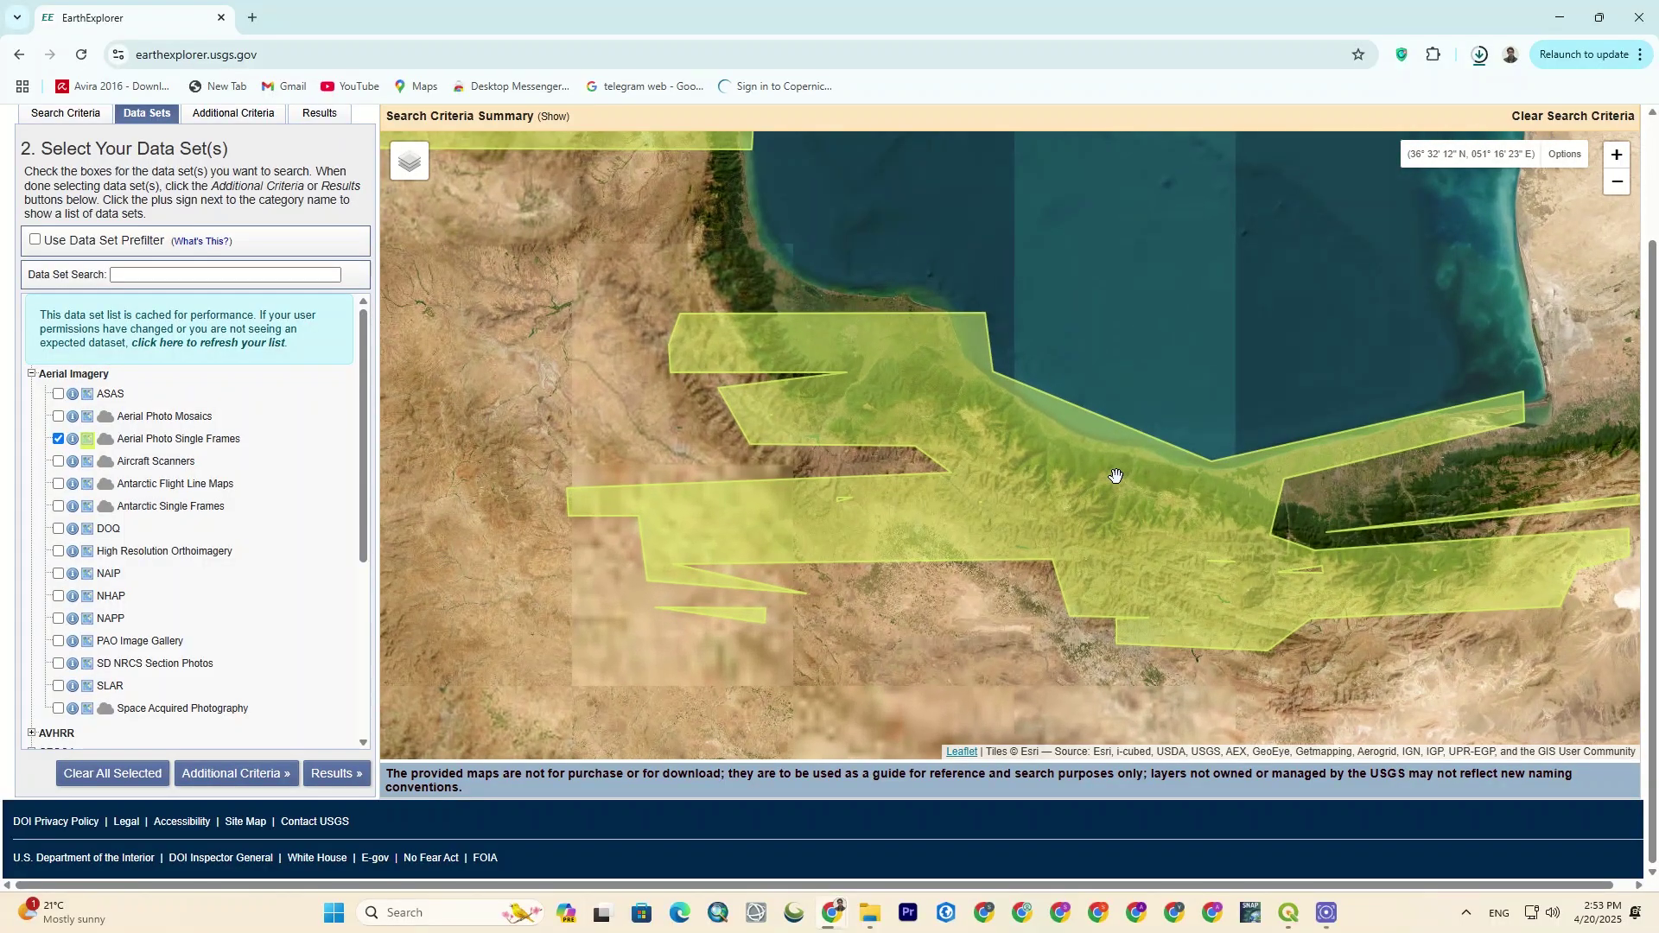
scroll(1115, 476, up, 2)
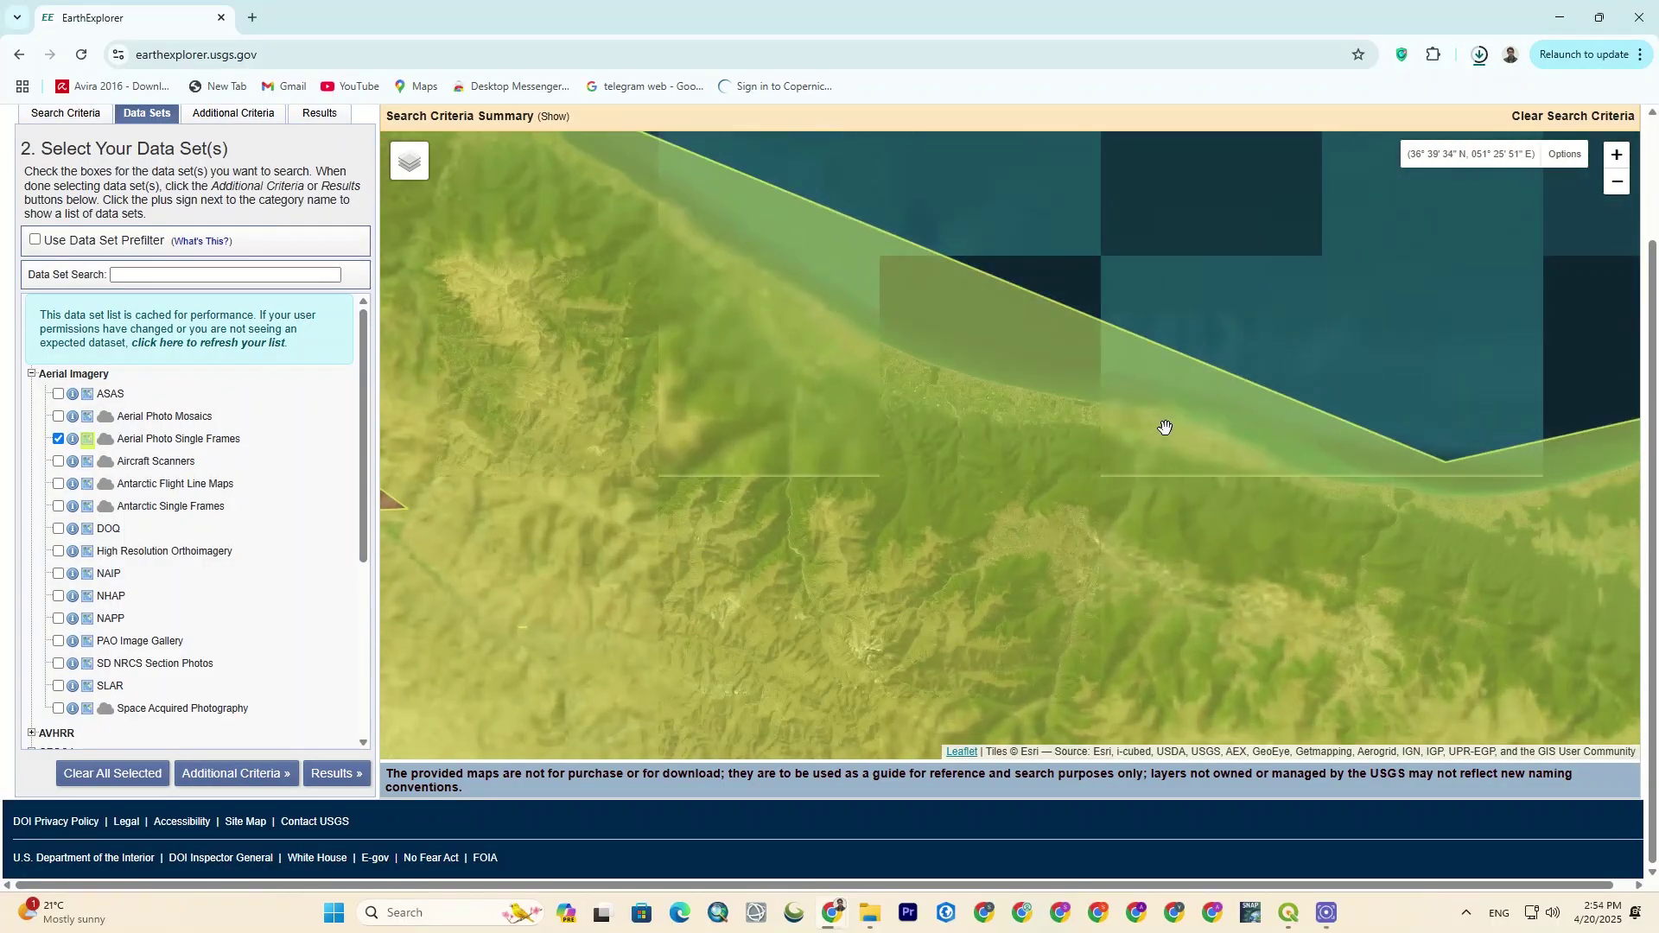
scroll(1164, 420, up, 1)
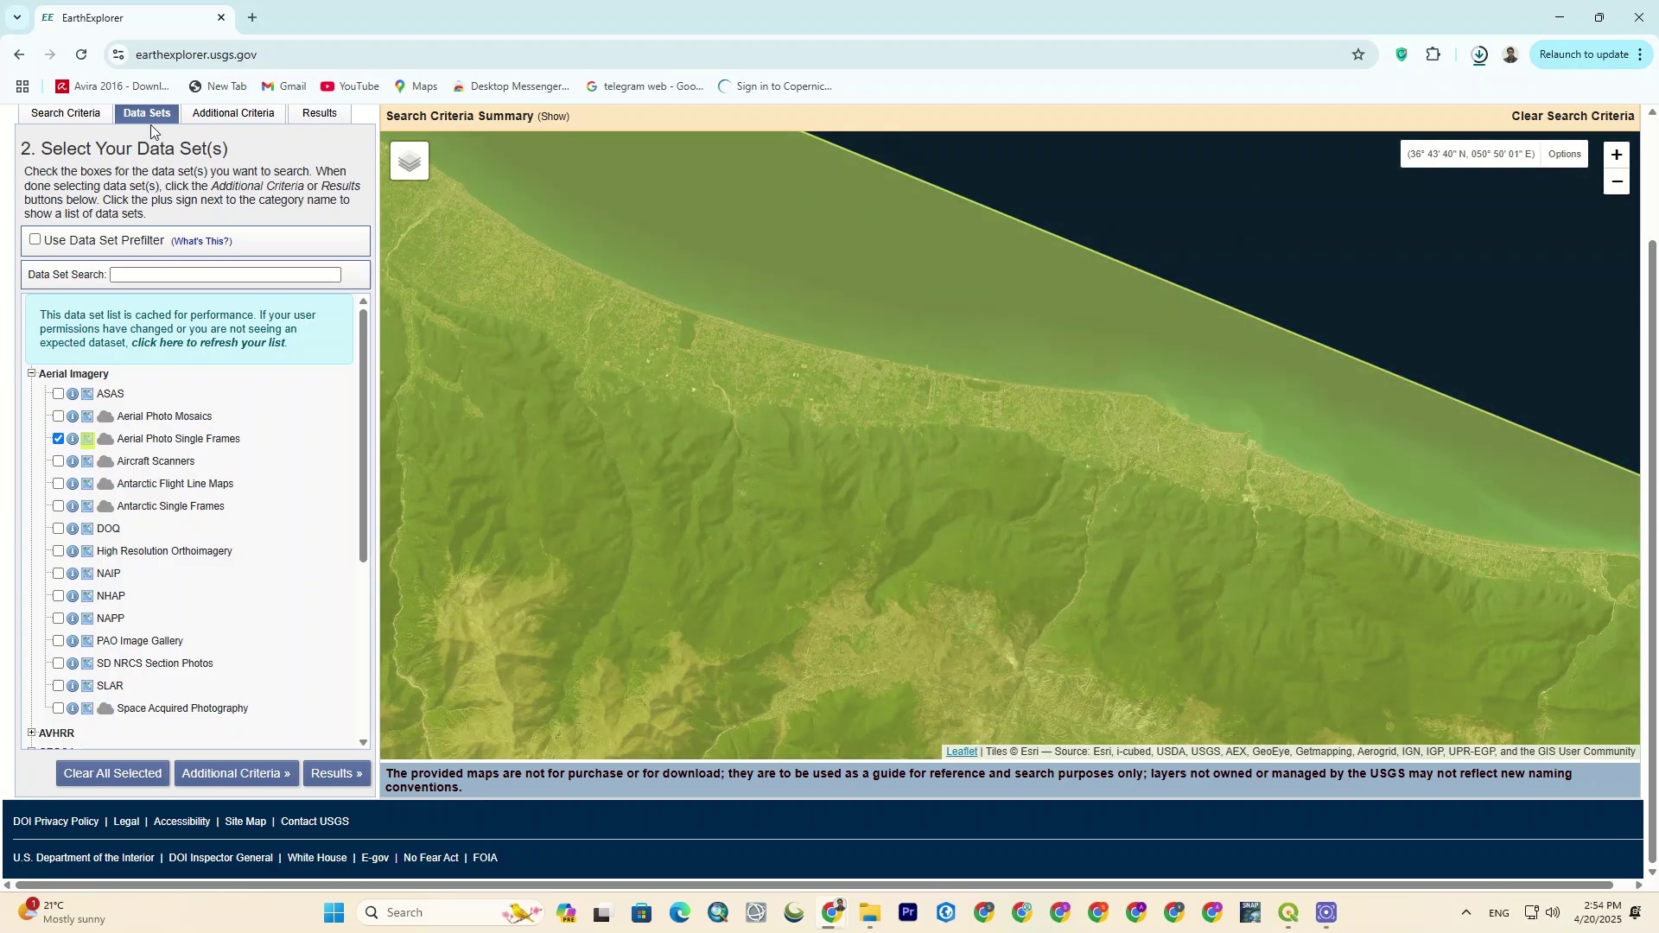
click(83, 121)
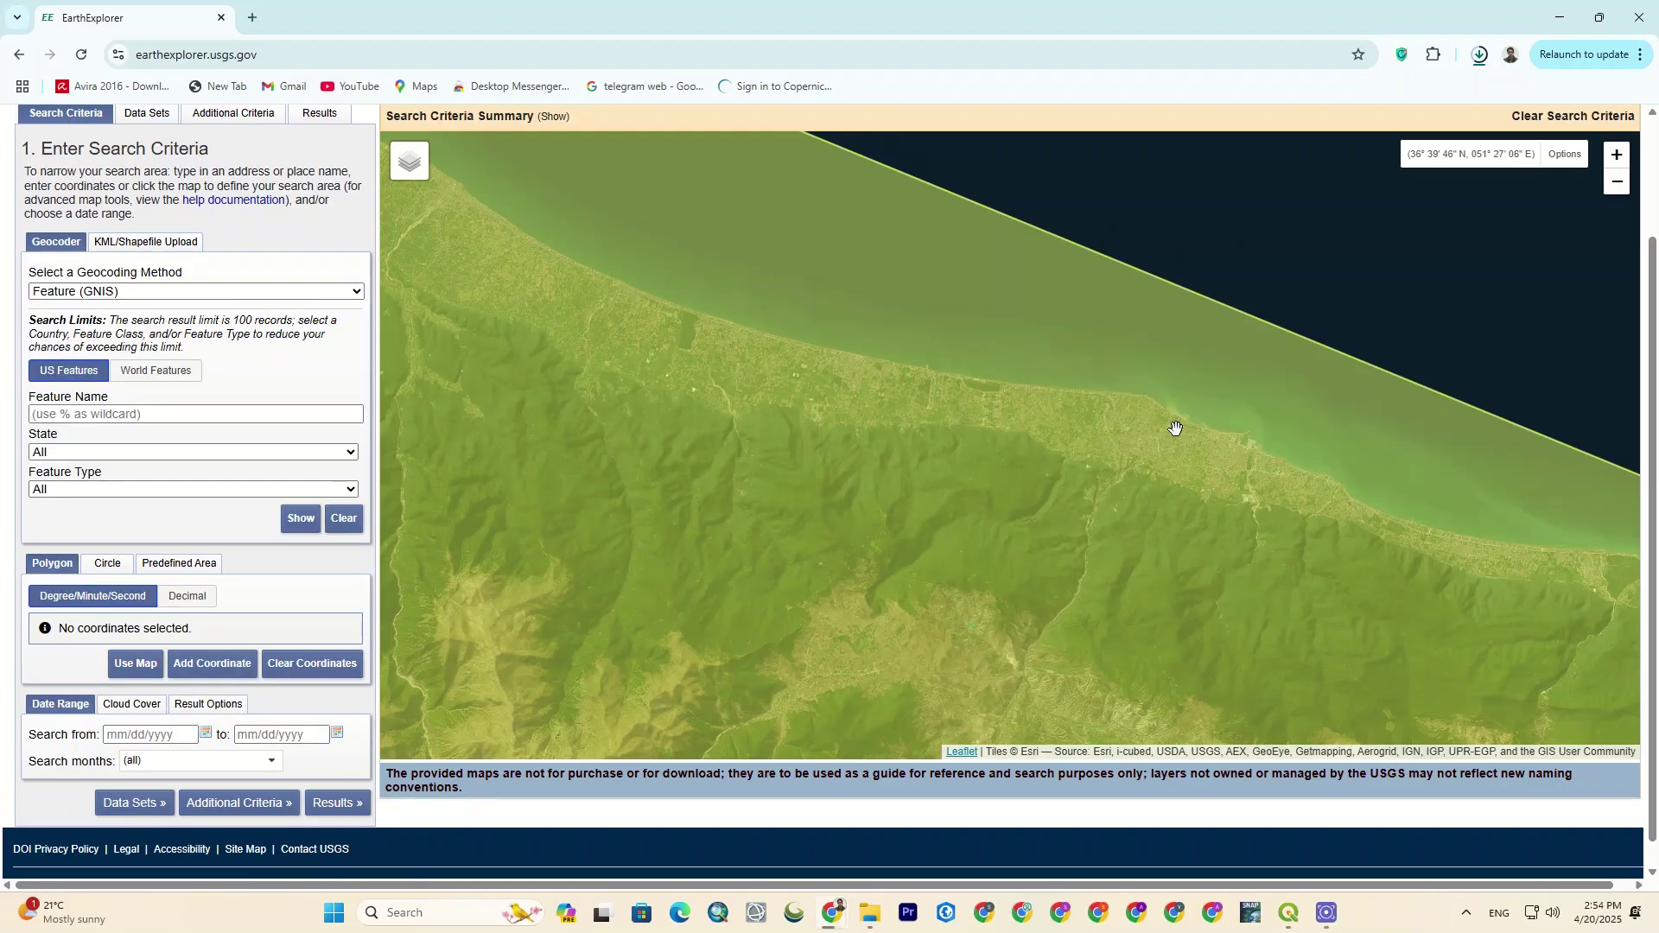
Step: Draw a four-corner search polygon around a coastal strip near 051°29′ E
click(1208, 419)
click(1177, 481)
click(1237, 492)
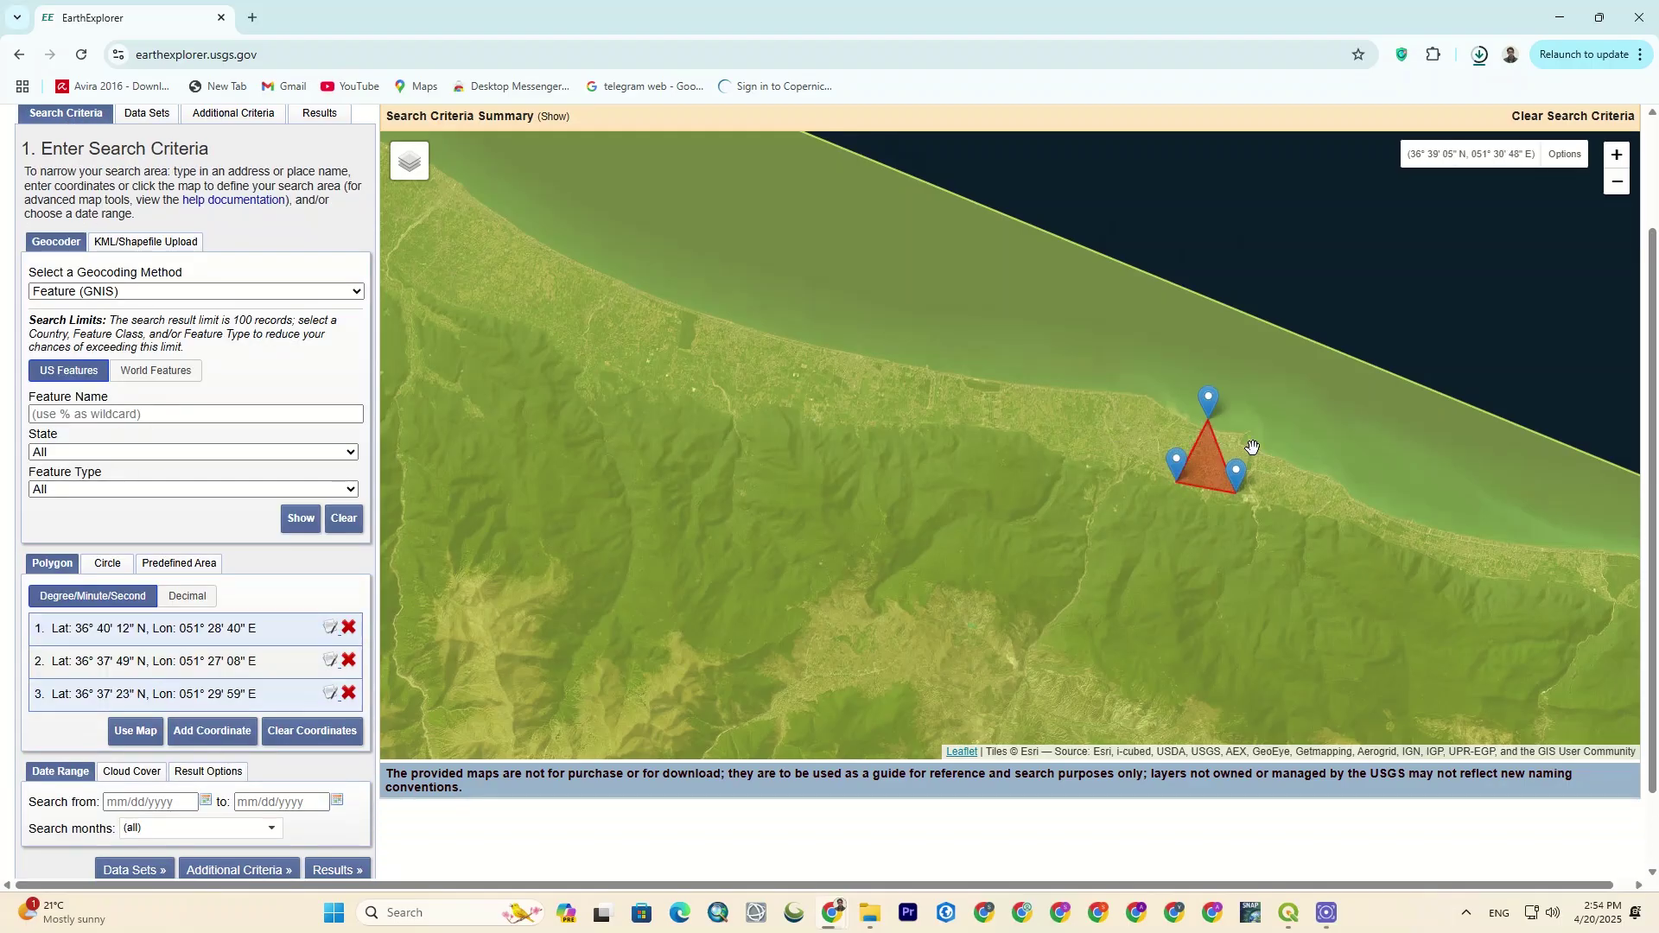
click(1261, 441)
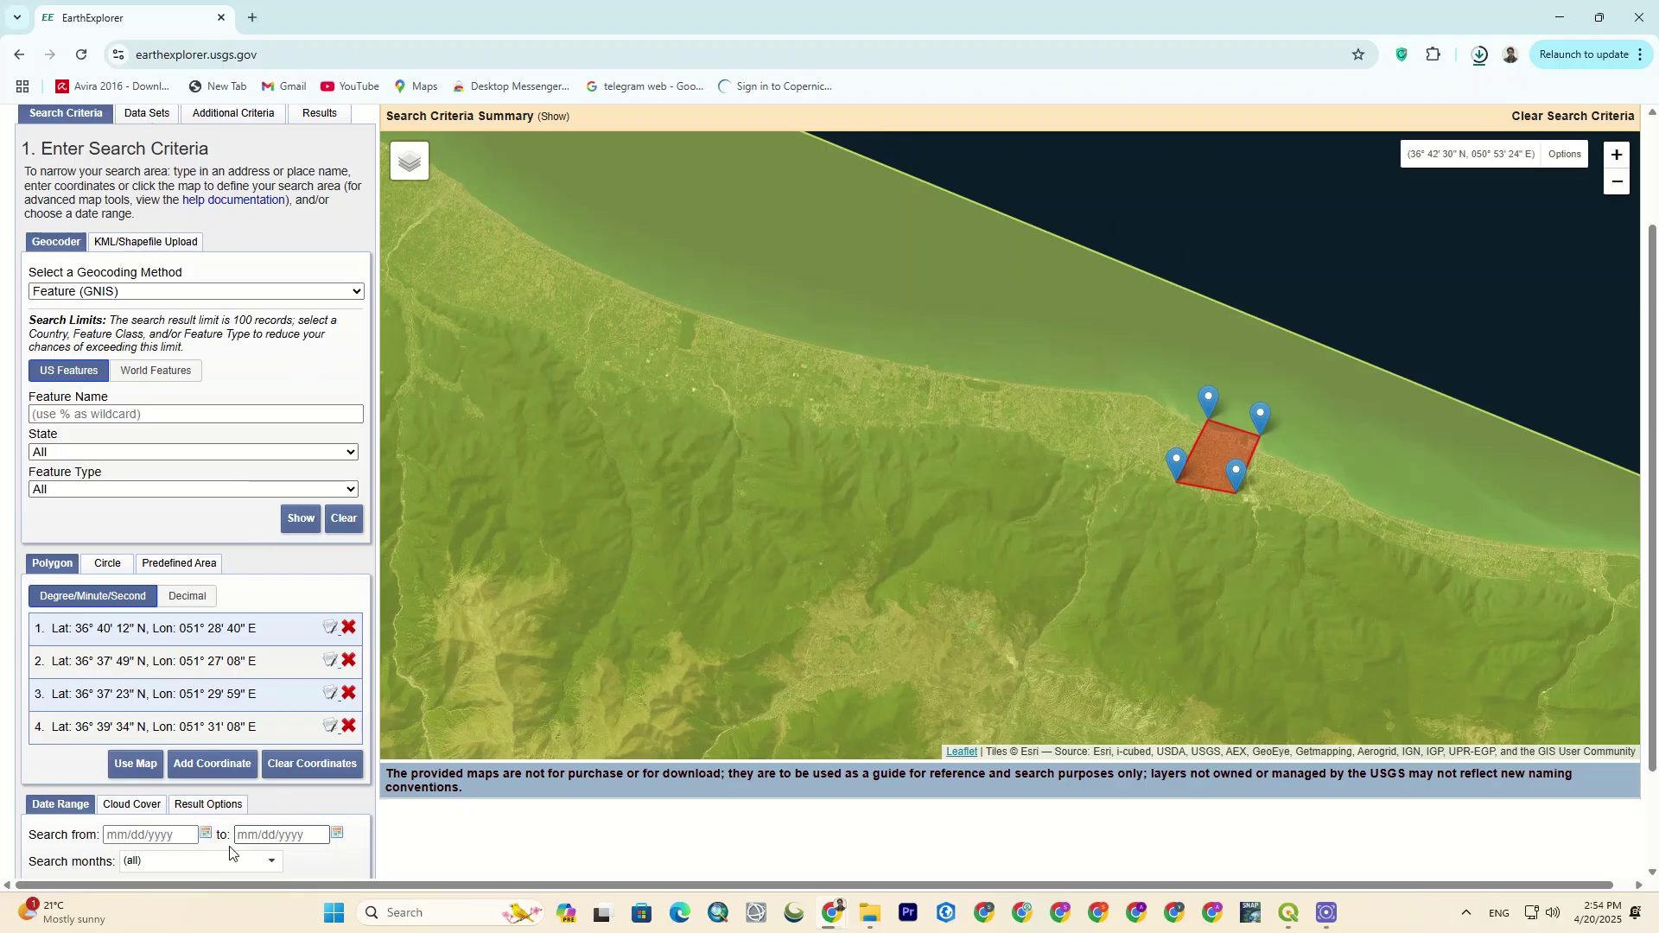
click(159, 115)
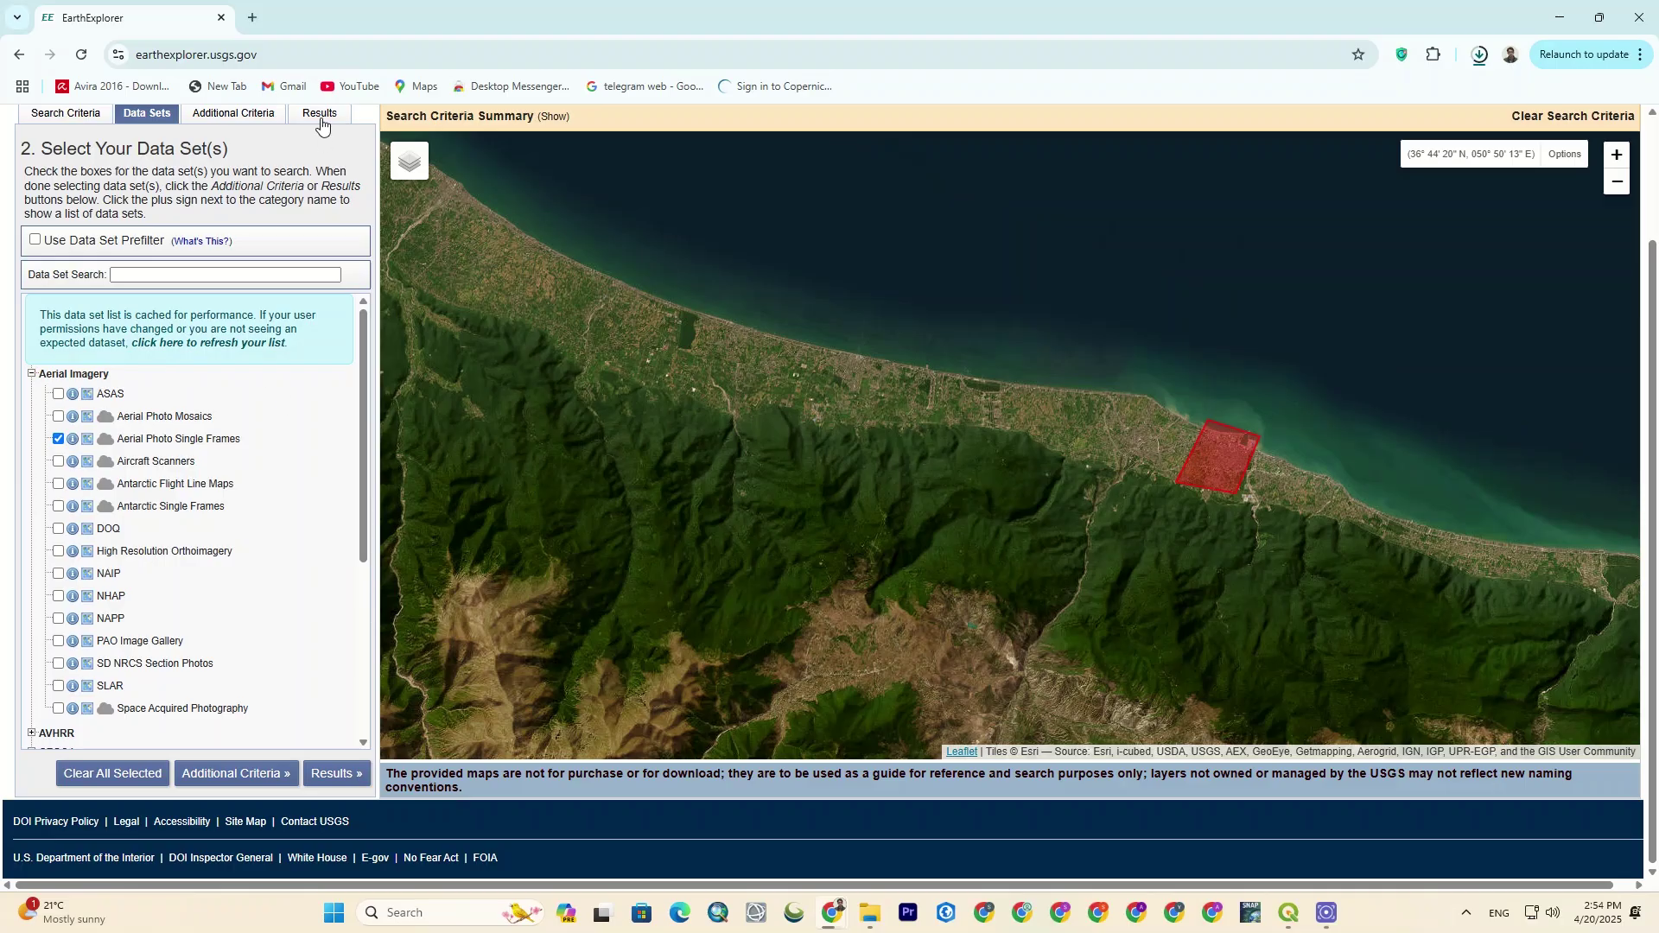
Step: List the 19 frames from 1956-09-15, preview the first three, and open ARA0158M2353846's download options
click(320, 115)
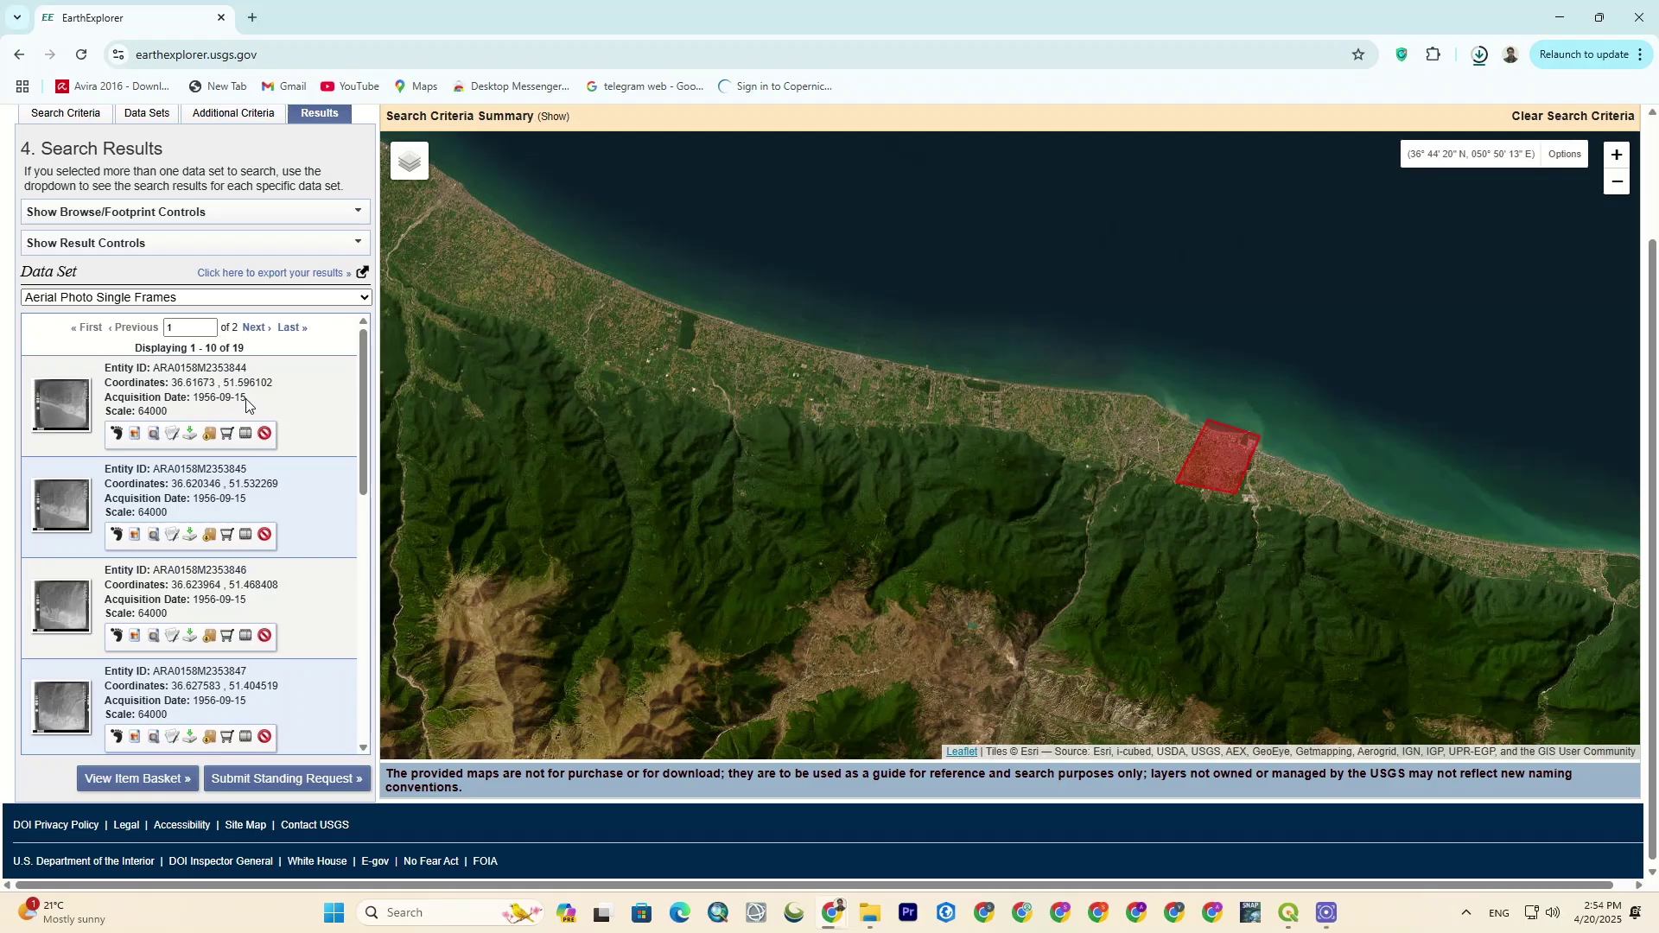
click(135, 435)
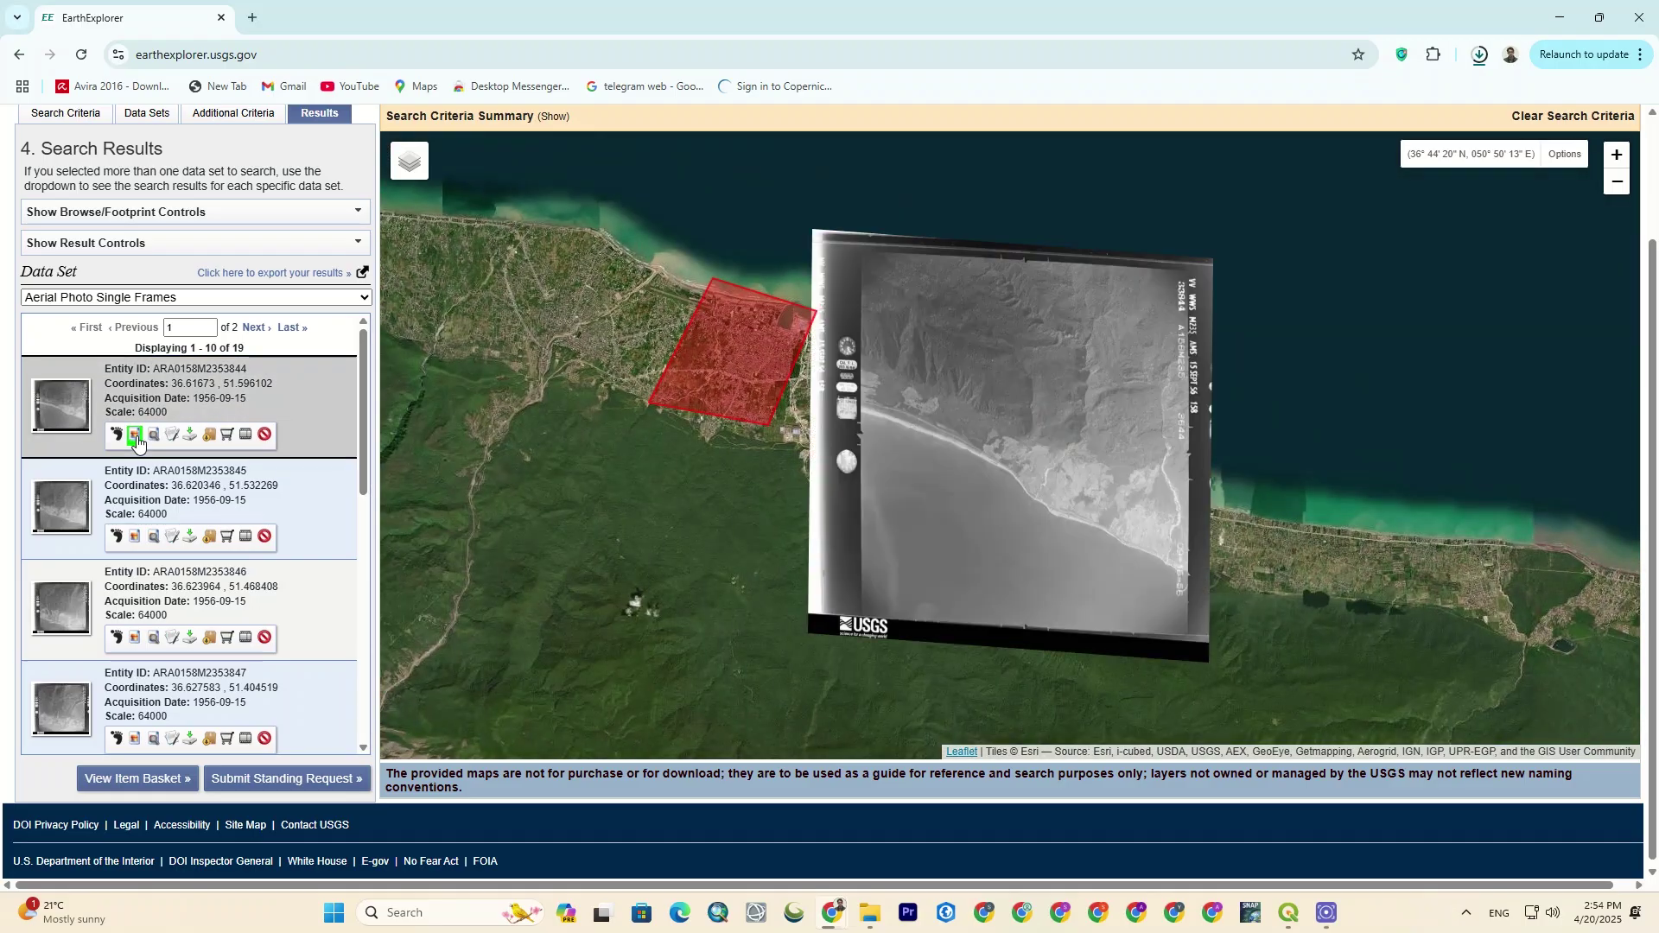
click(135, 435)
click(134, 536)
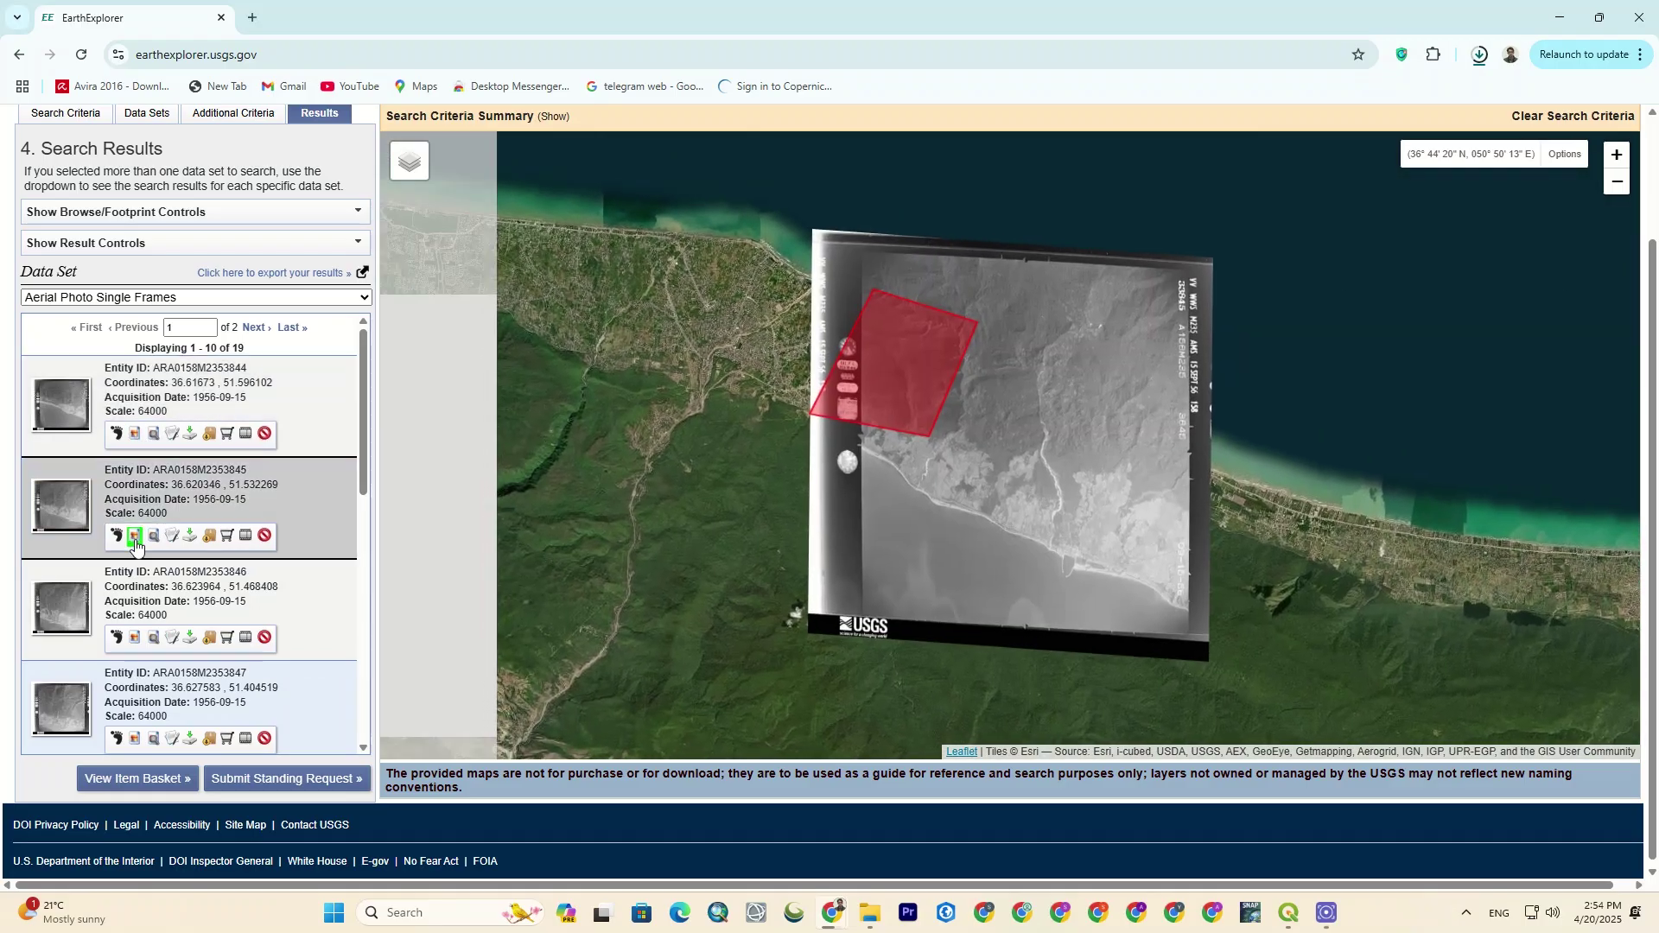
click(135, 536)
click(135, 637)
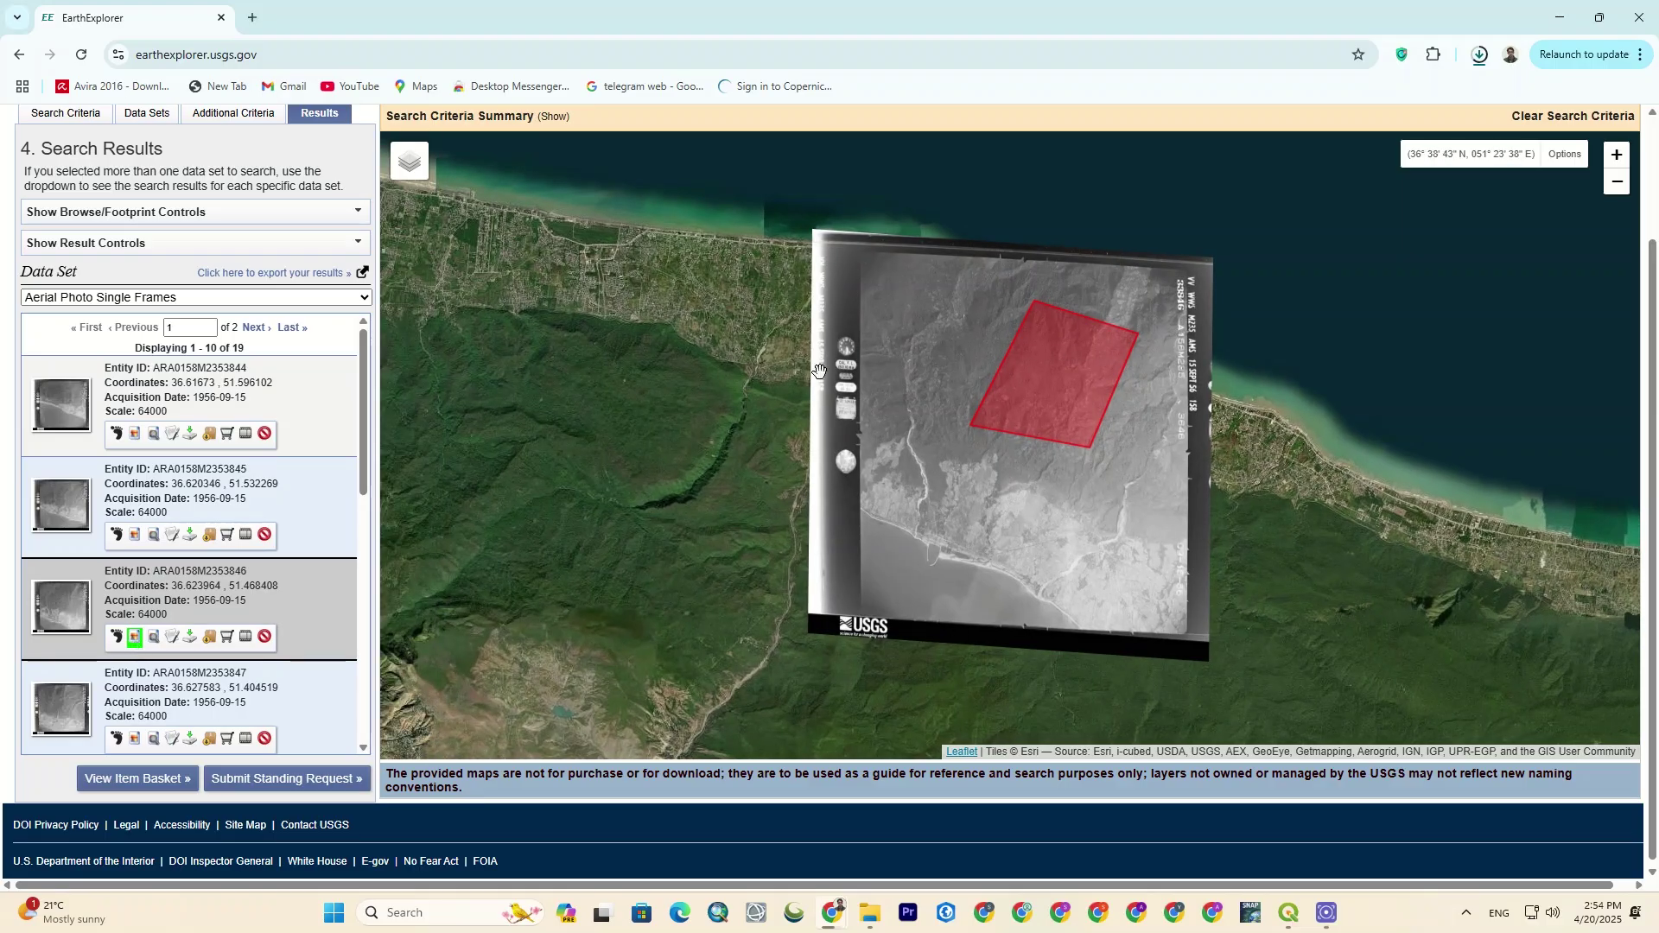
click(191, 640)
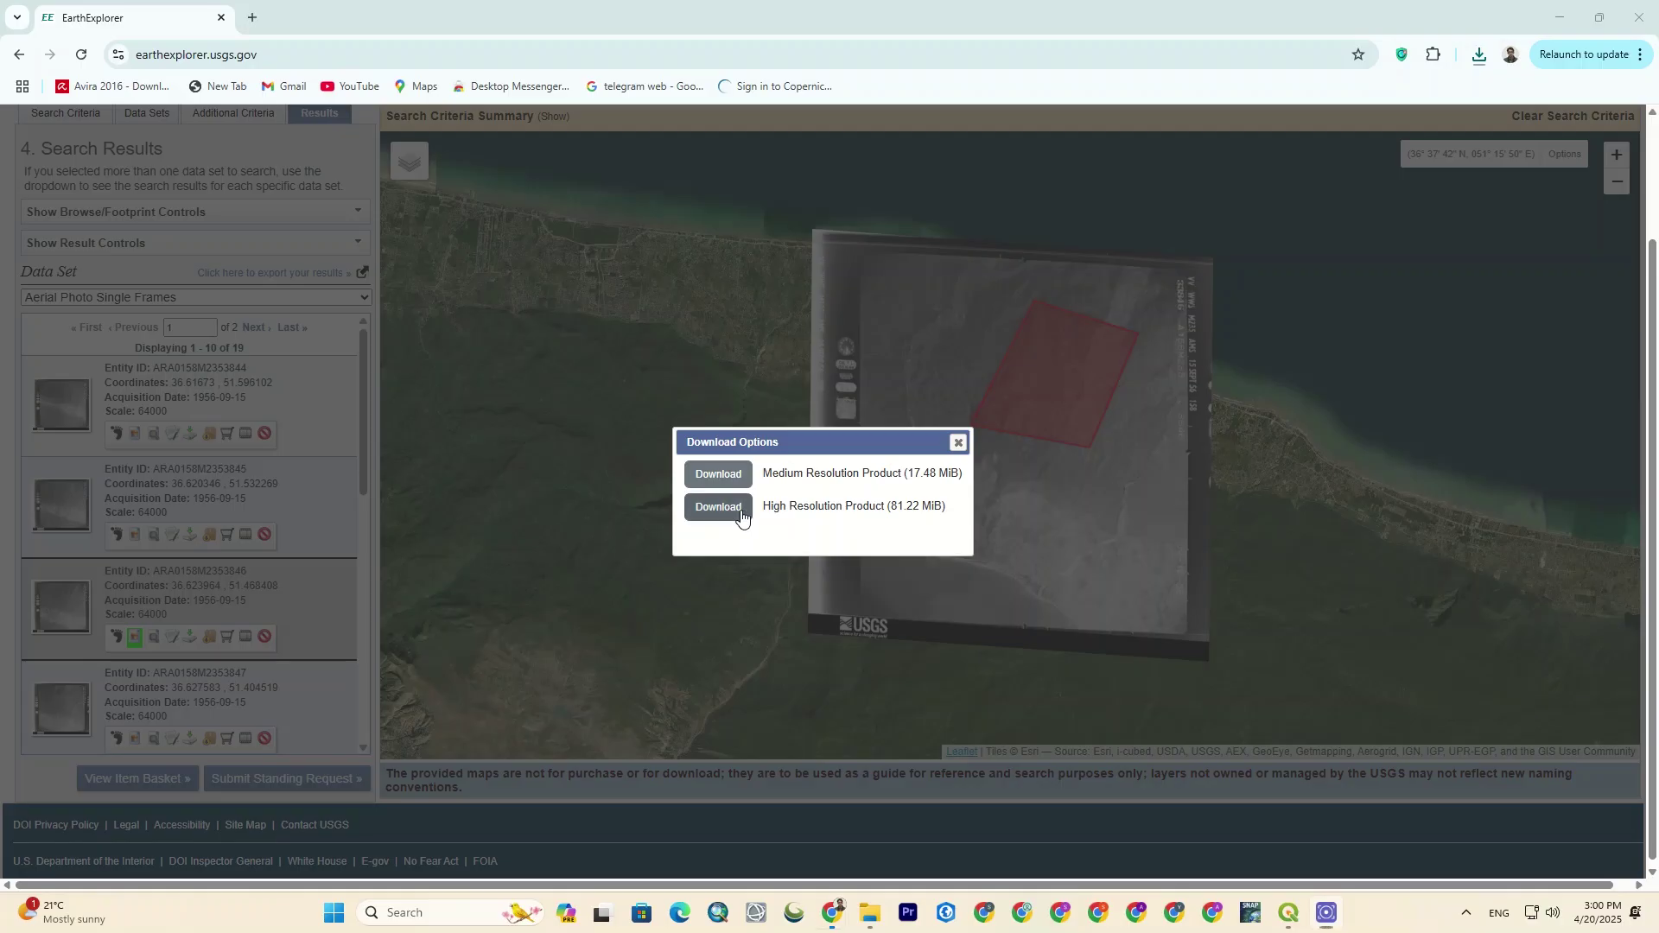
Step: Download the 81.22 MiB High Resolution Product of frame ARA0158M2353846
click(740, 516)
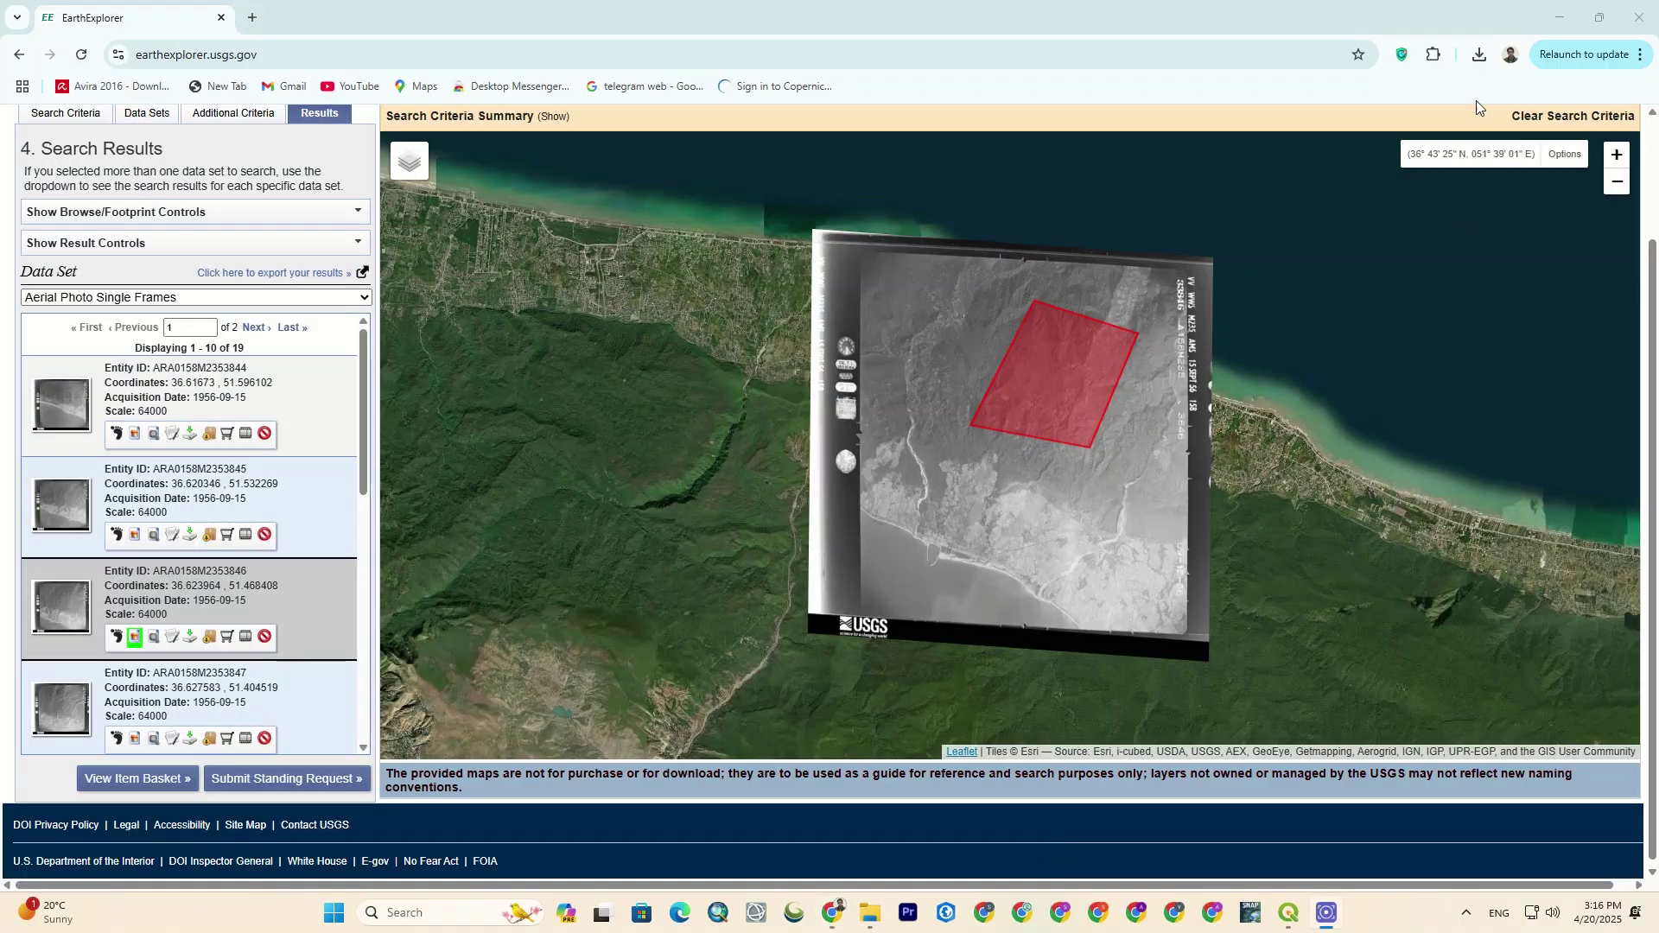
Step: Extract A0158M2353846.tif.gz with WinRAR into its own folder and open that folder
click(1480, 54)
click(1418, 127)
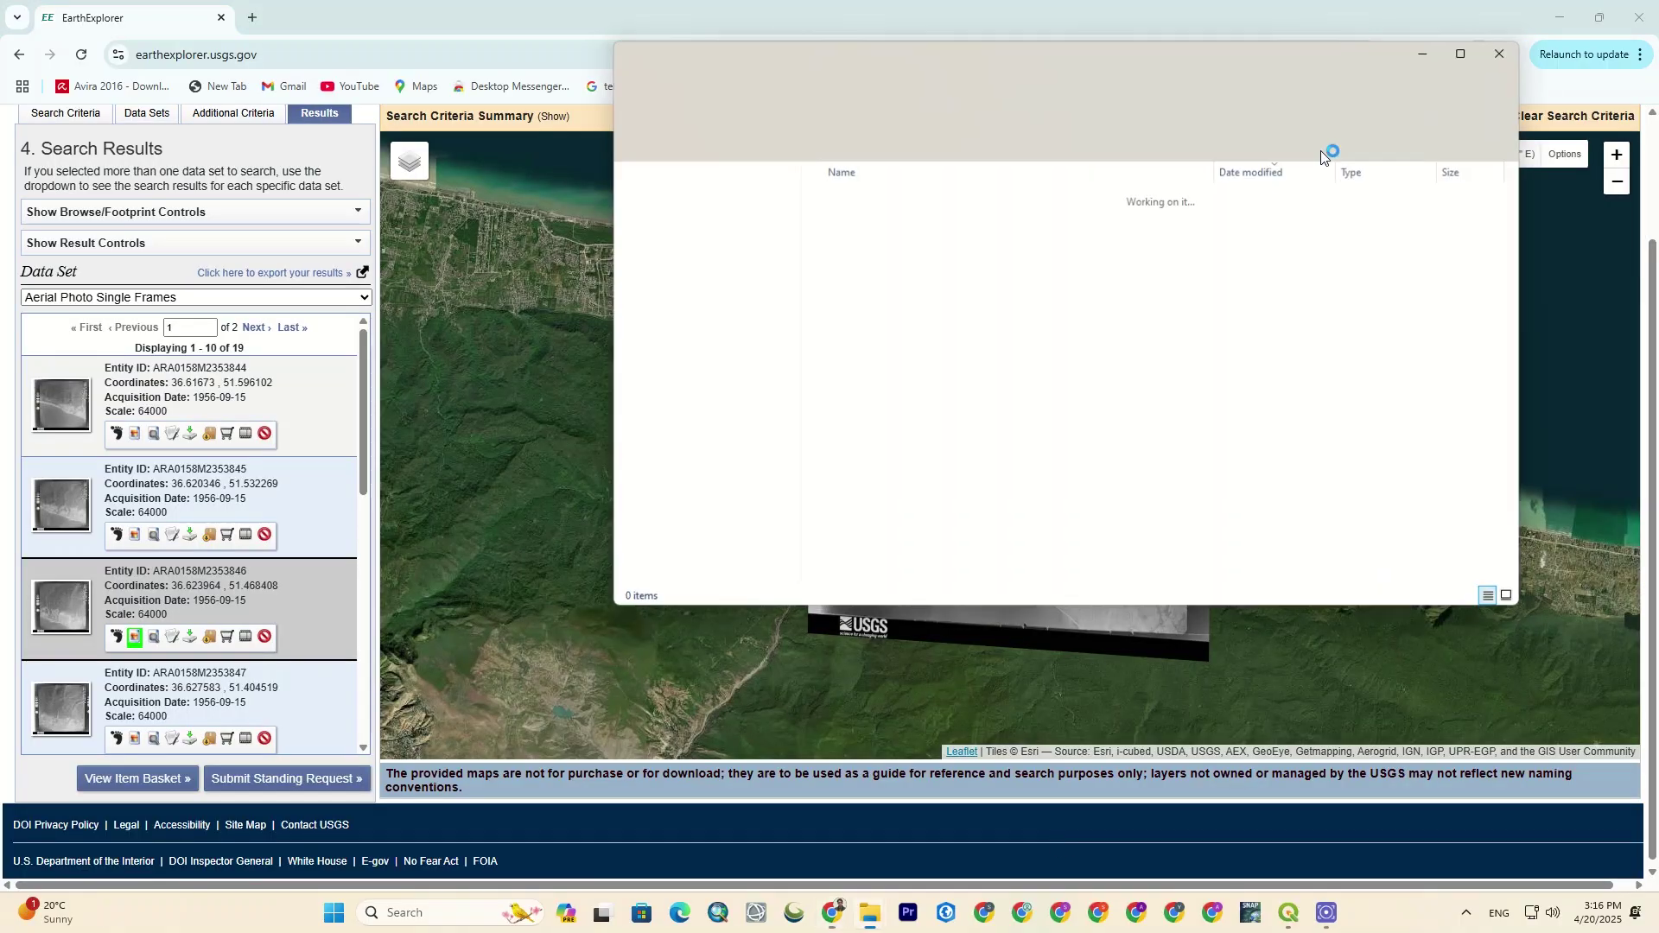
right_click(900, 232)
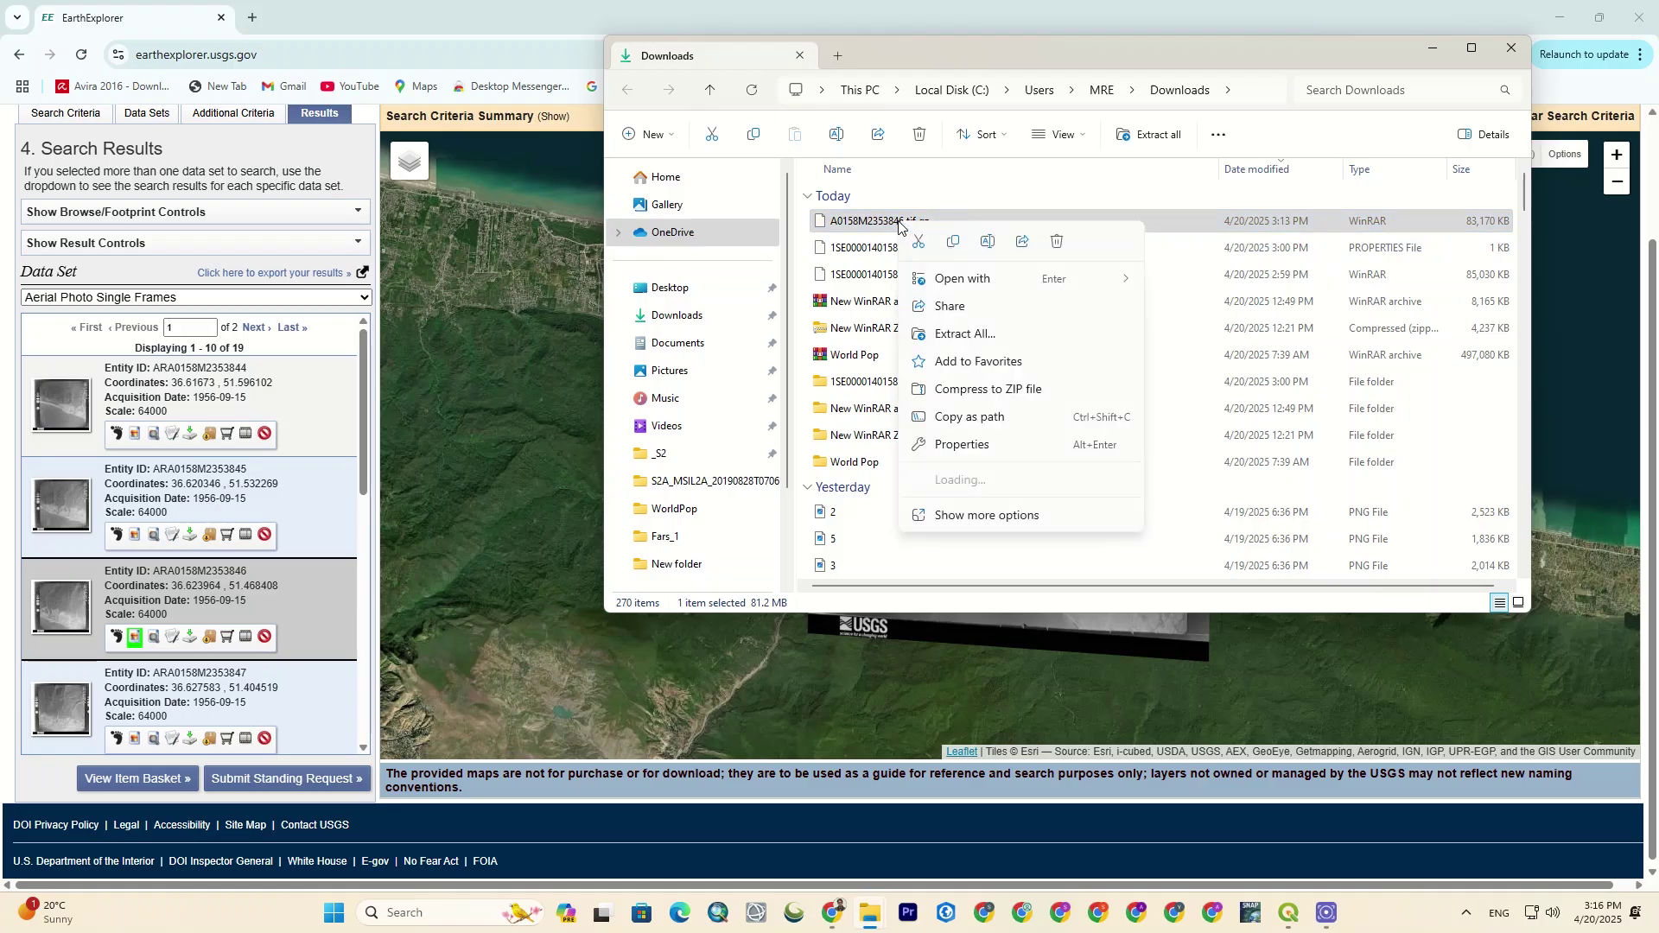
mouse_move(1106, 484)
click(1206, 539)
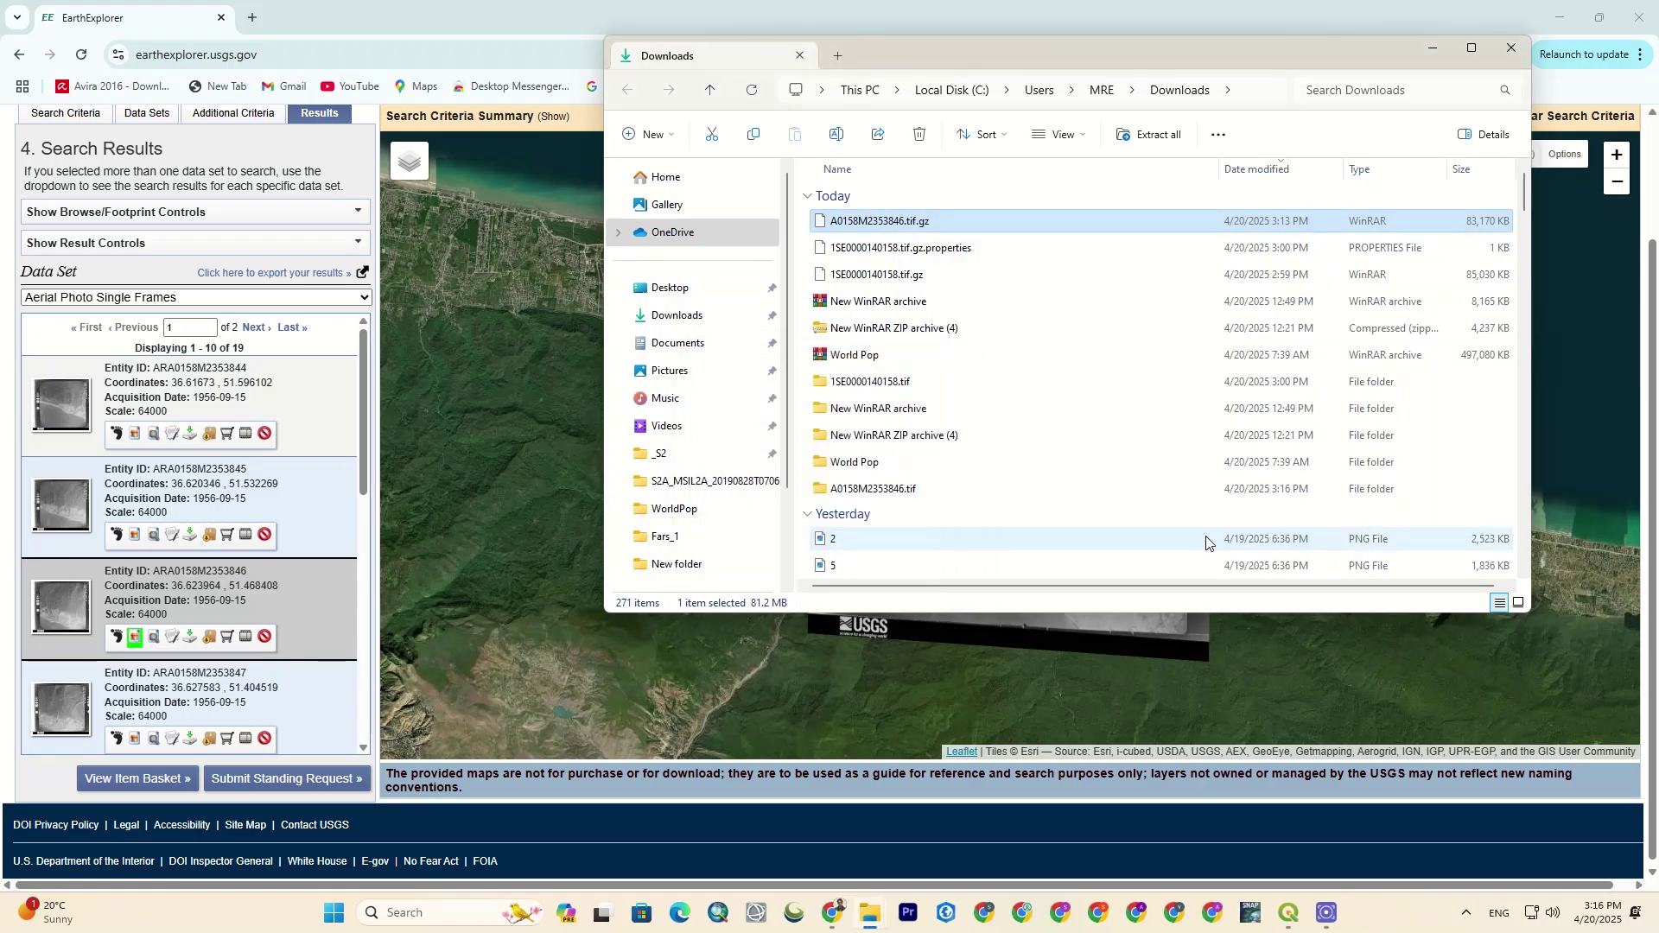
double_click(968, 498)
Step: Drag the A0158M2353846 TIF onto the QGIS canvas to load it as a grayscale raster layer
click(921, 219)
click(1287, 913)
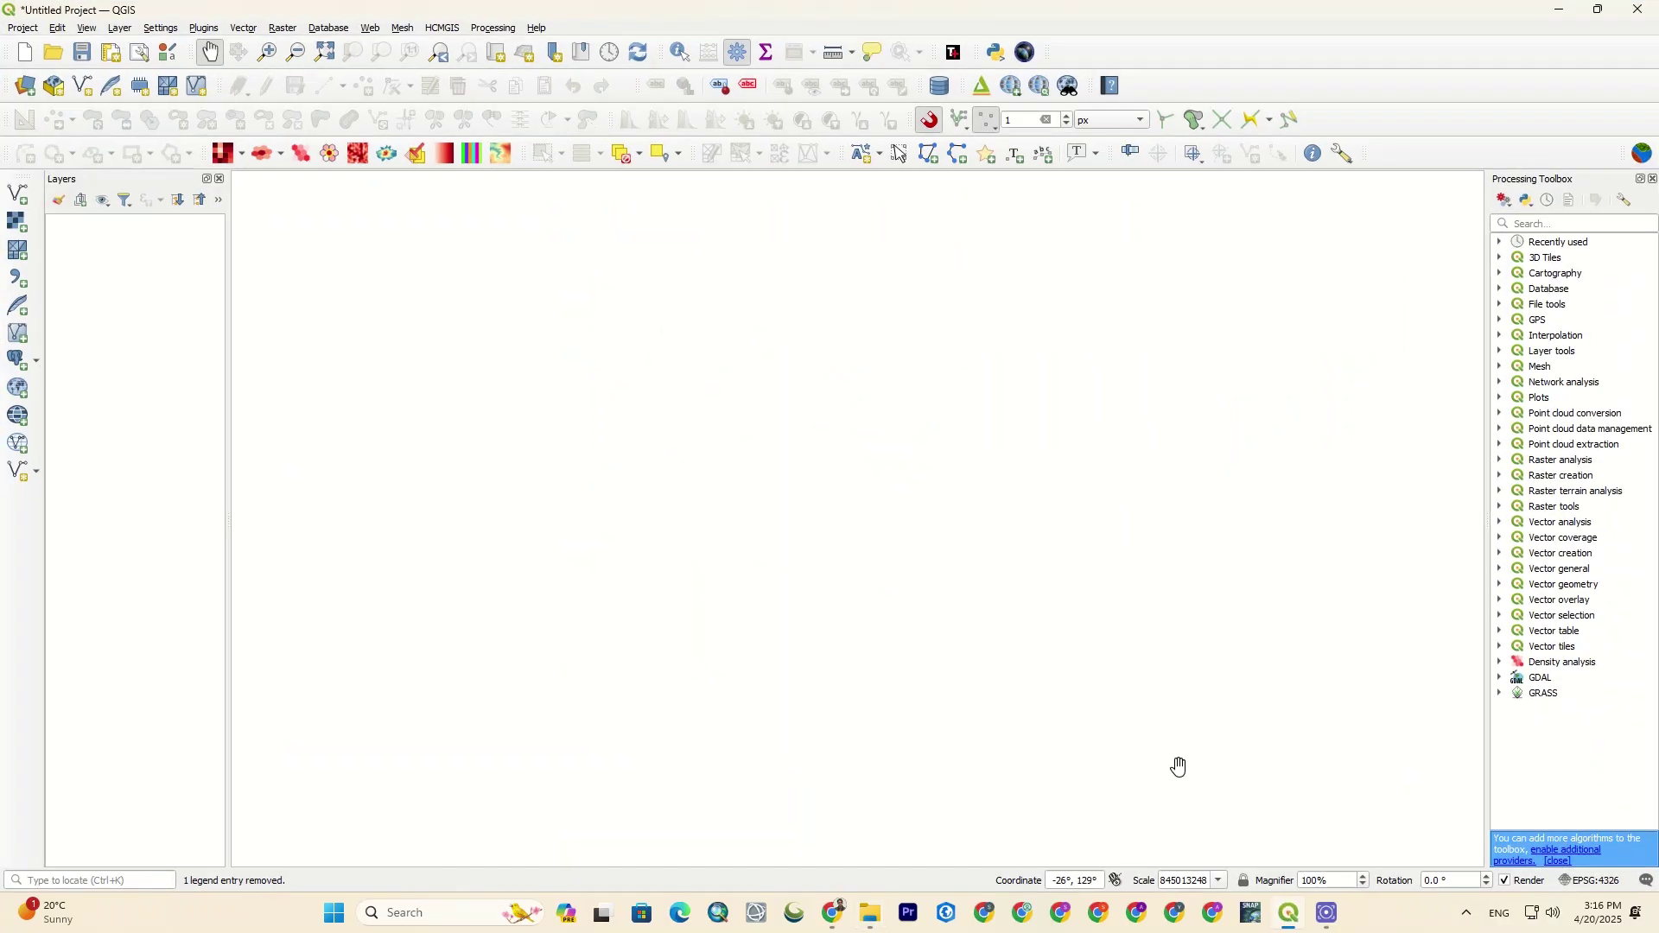
mouse_move(881, 918)
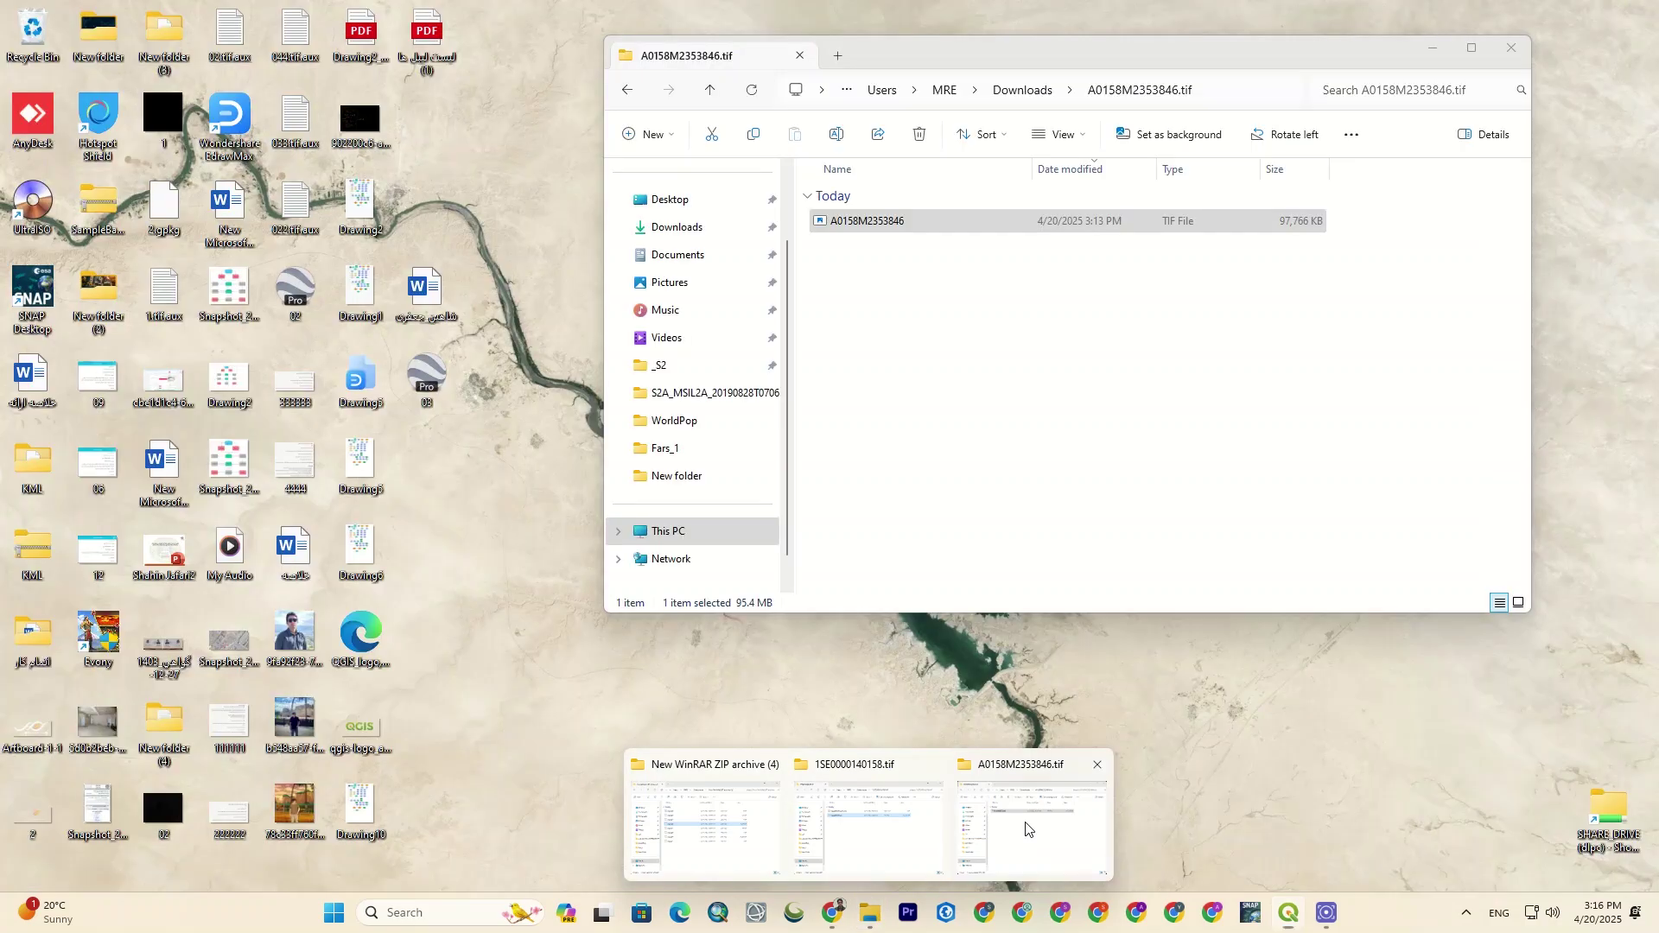
click(1028, 827)
drag(934, 222, 497, 420)
click(459, 192)
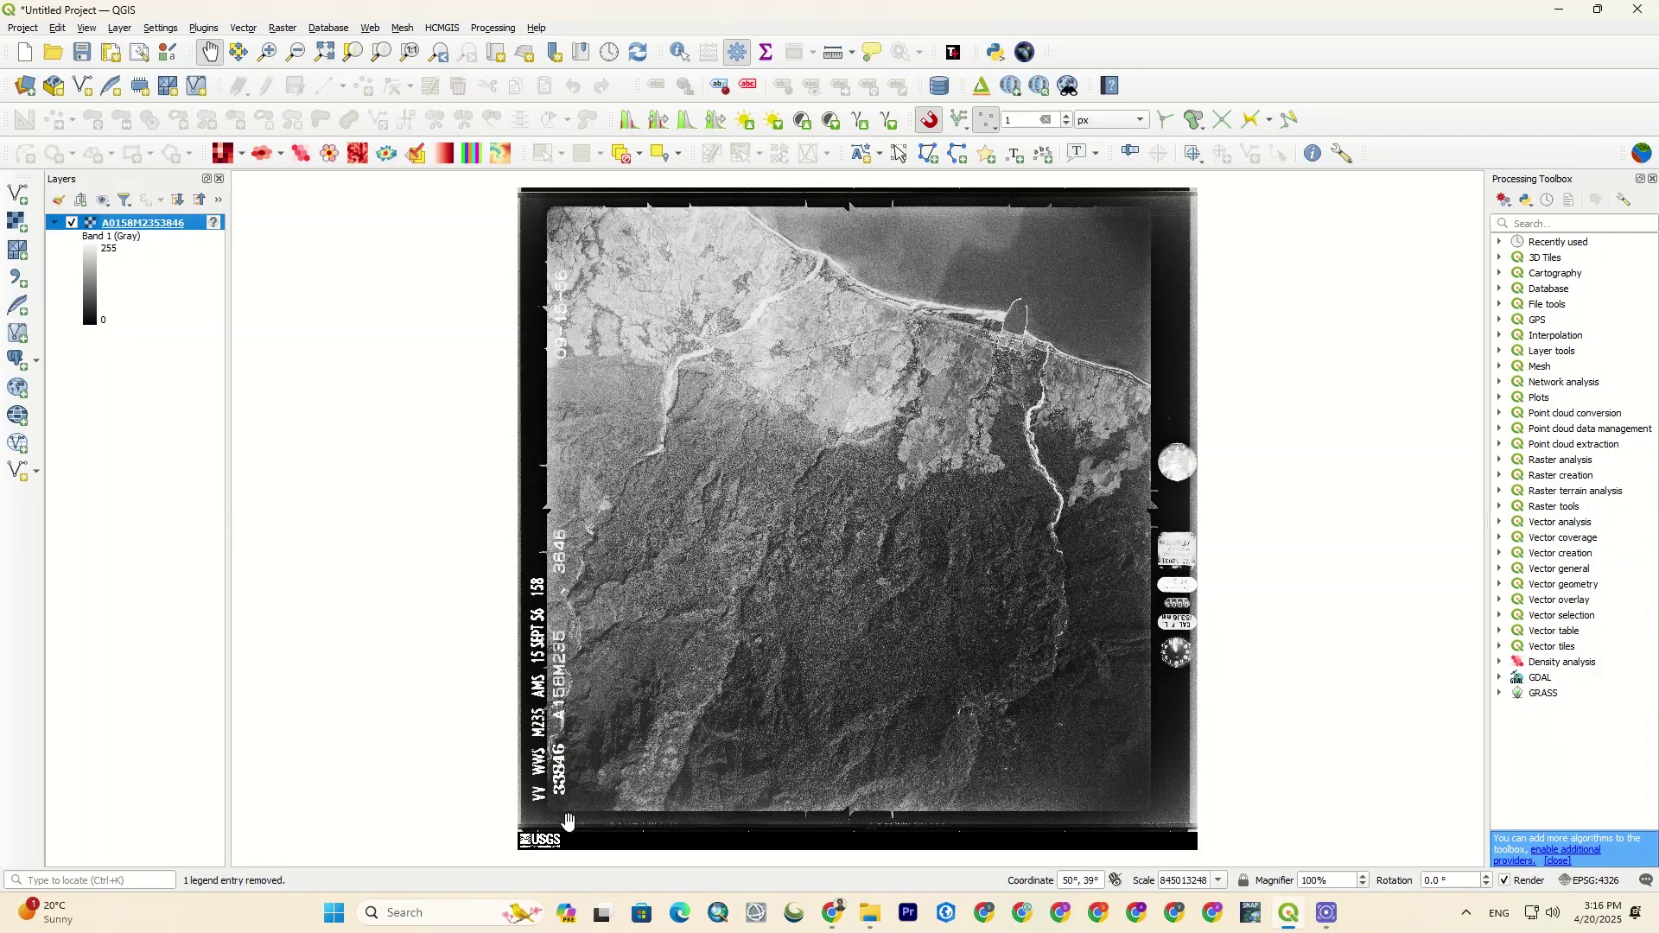
Step: Zoom in and pan to the photo's forested middle
scroll(573, 615, up, 2)
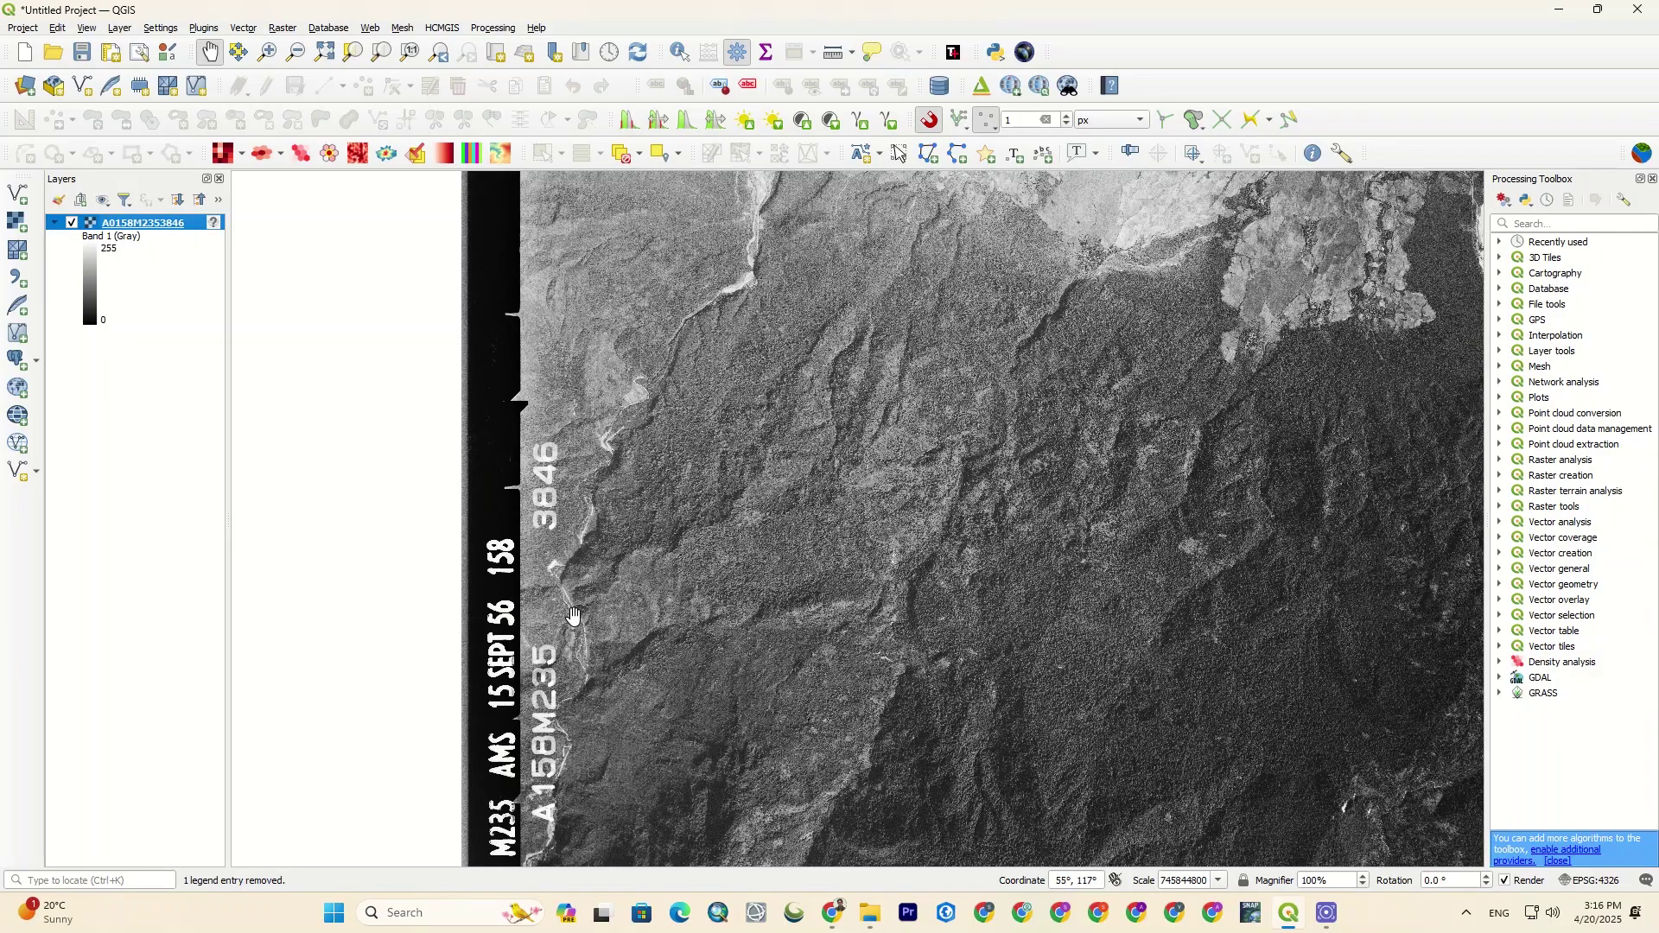
drag(581, 713, 644, 421)
scroll(644, 422, up, 3)
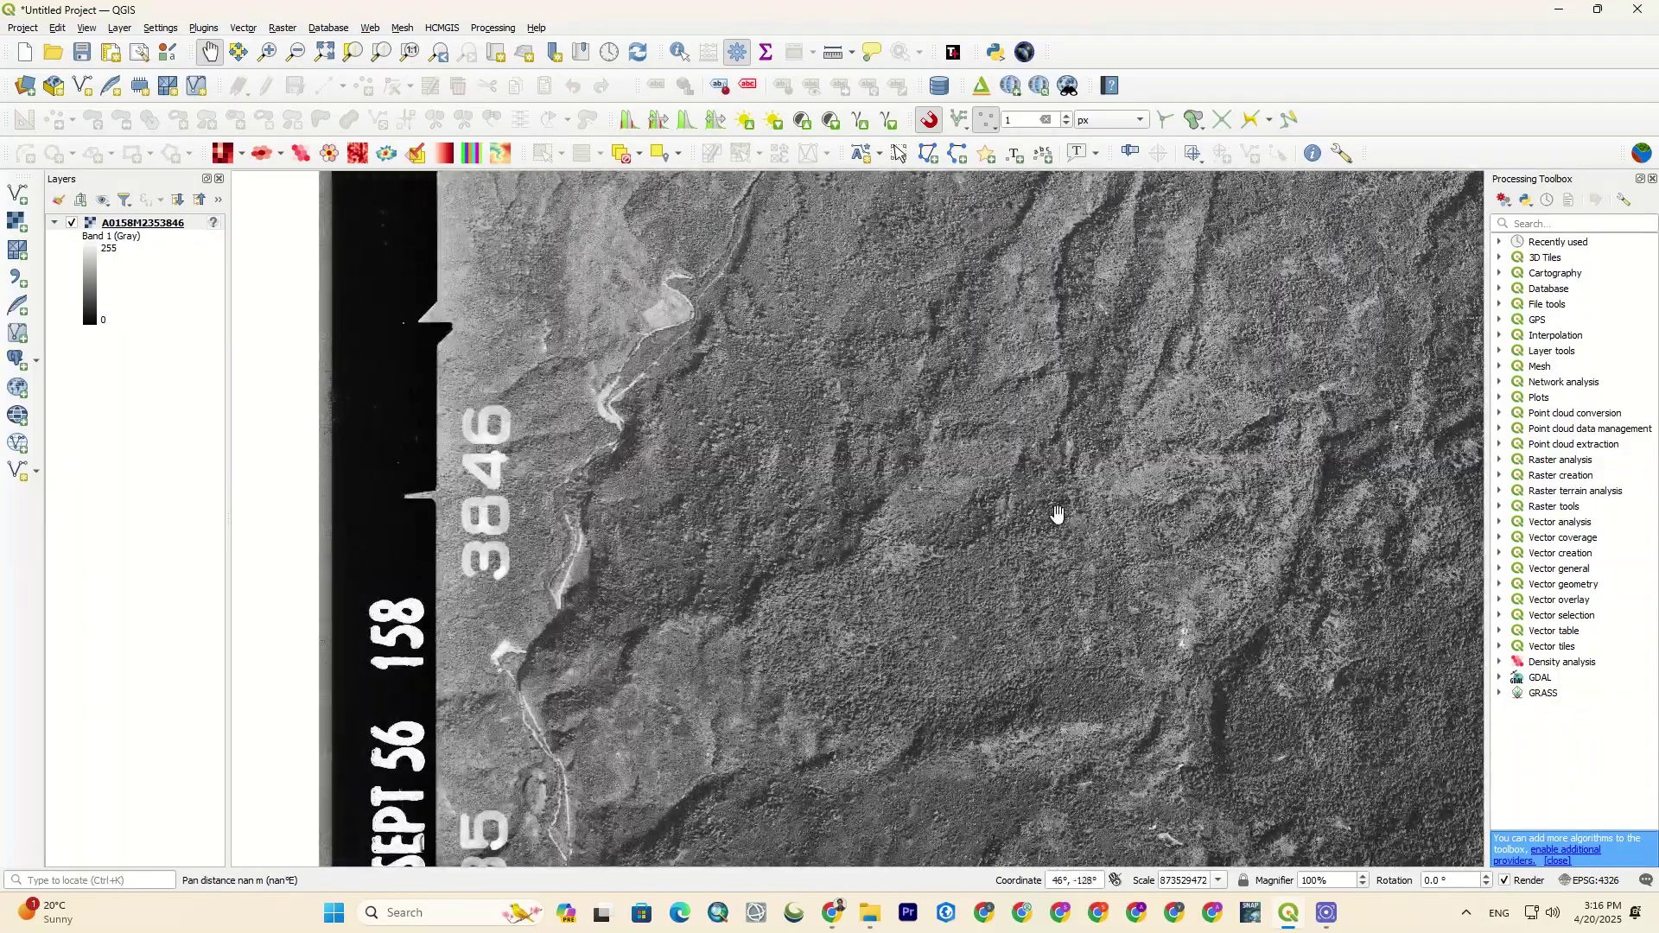